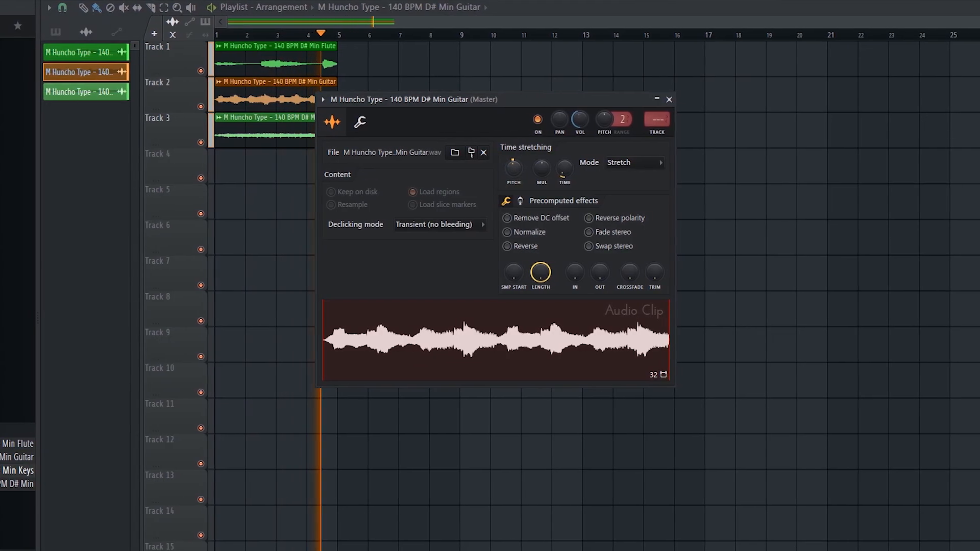
Open the Keys clip's sample settings and toggle track mutes in the playlist to audition the layered loops.
double_click(286, 123)
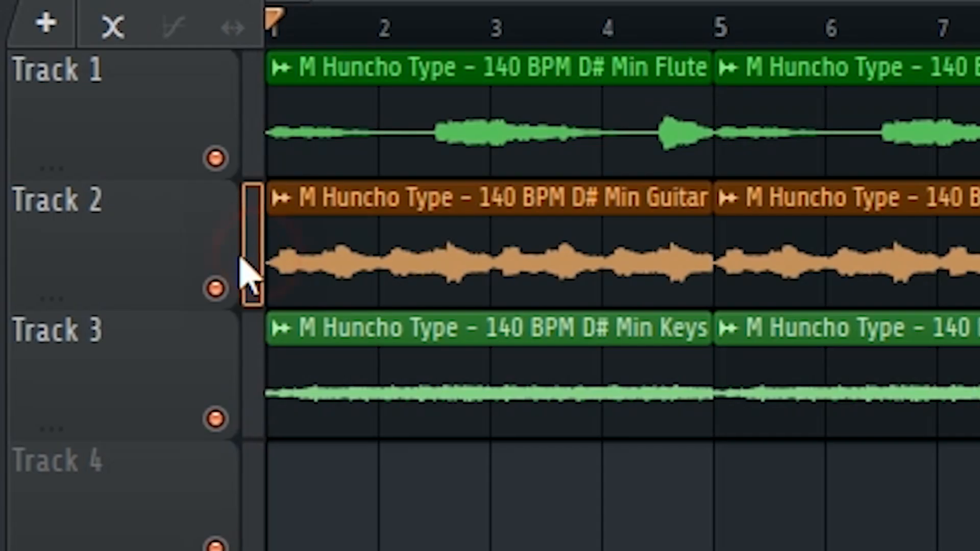
click(194, 105)
click(216, 159)
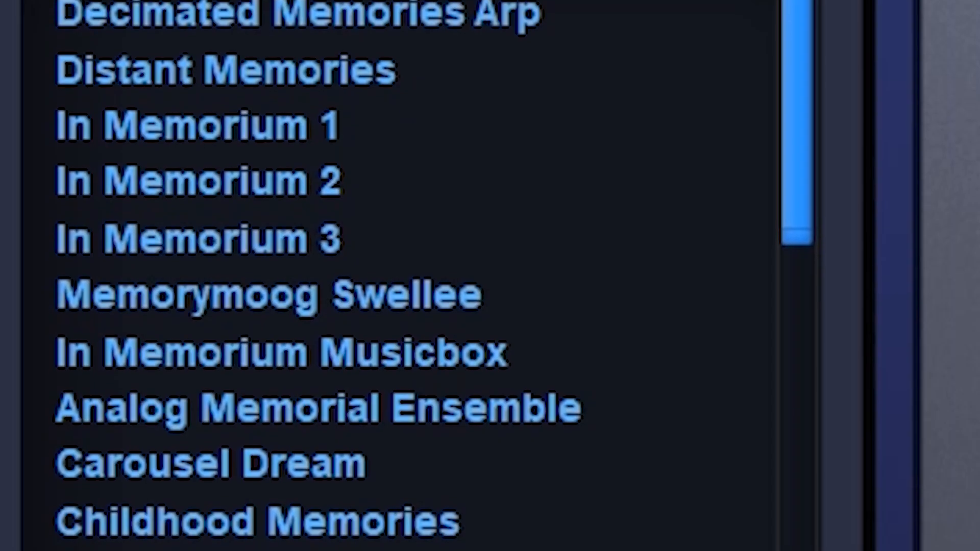
Load the In Memorium Musicbox preset in Omnisphere.
click(205, 357)
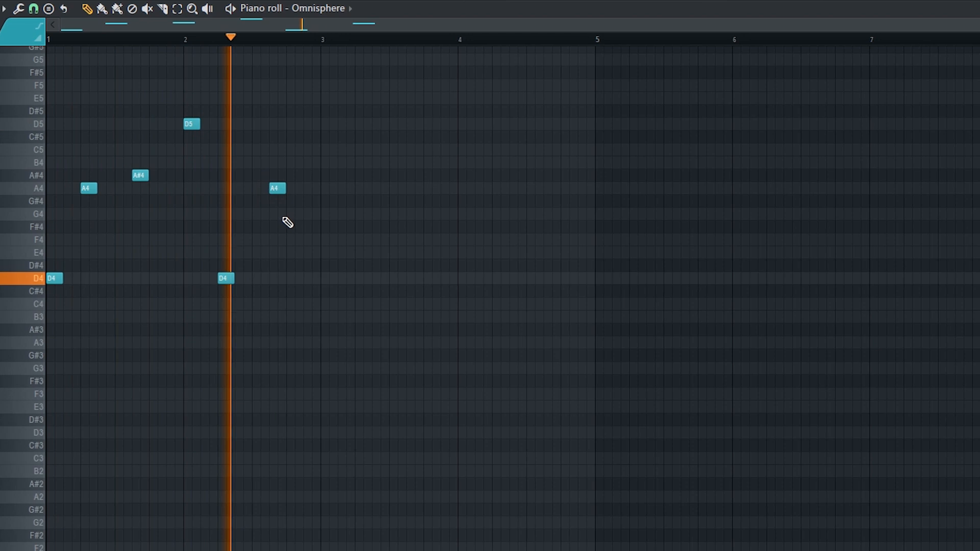
Copy the two-bar Omnisphere melody starting on D4 into bars 3 and 4.
drag(335, 92, 46, 377)
drag(51, 277, 320, 285)
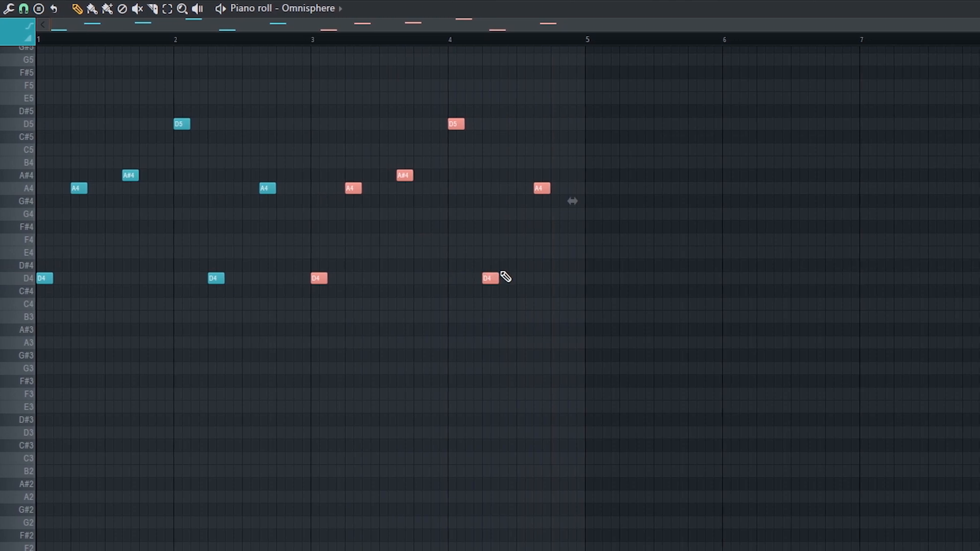
Repitch the last two notes of bar 4 to A#3 and A3, and repeat the four-bar melody through bar 8.
drag(516, 276, 482, 296)
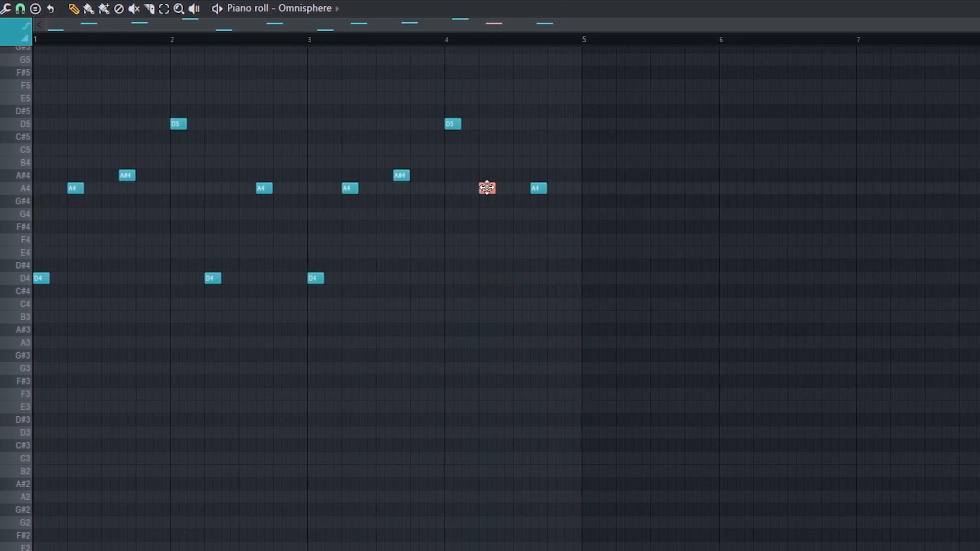
drag(619, 118, 29, 301)
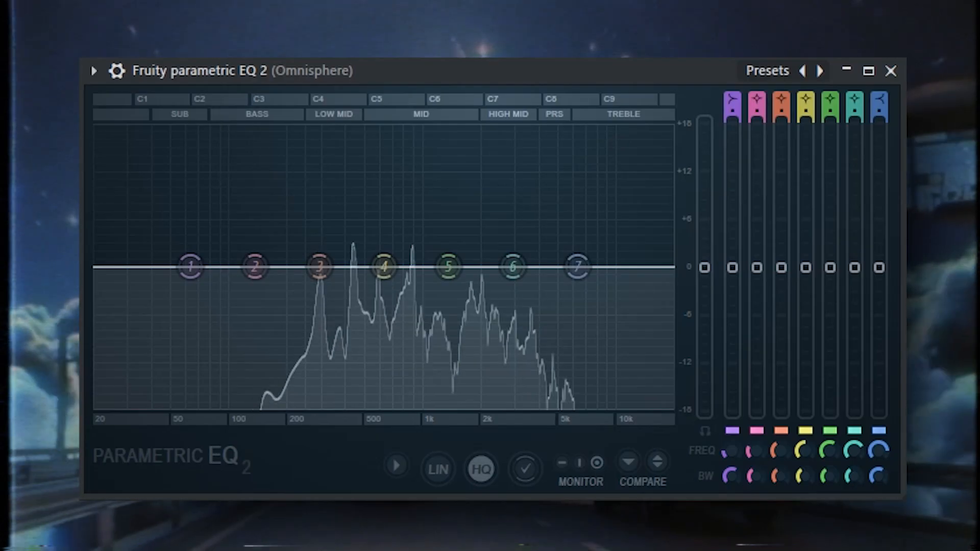
Make band 1 of Omnisphere's parametric EQ a high-pass filter at about 200 Hz and adjust its bandwidth.
drag(739, 101, 738, 114)
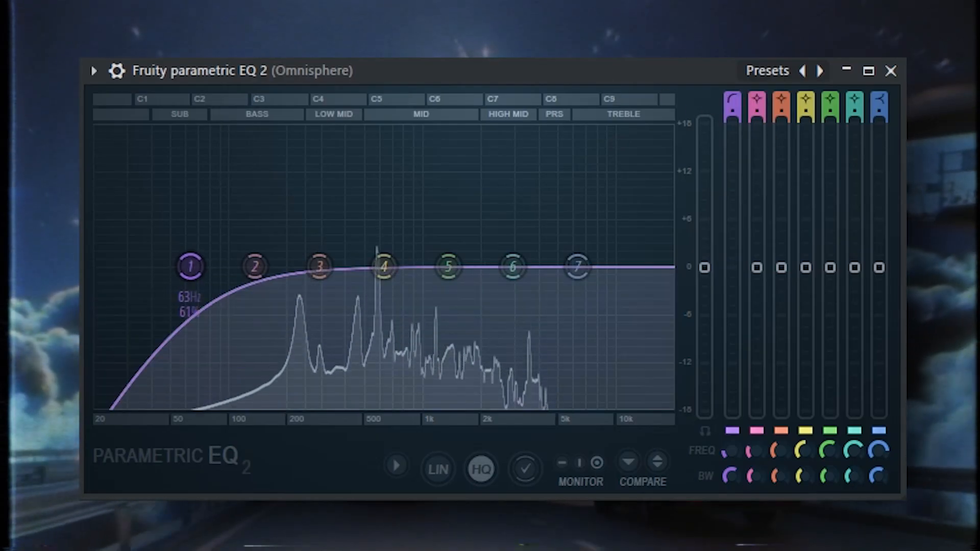
drag(191, 266, 286, 266)
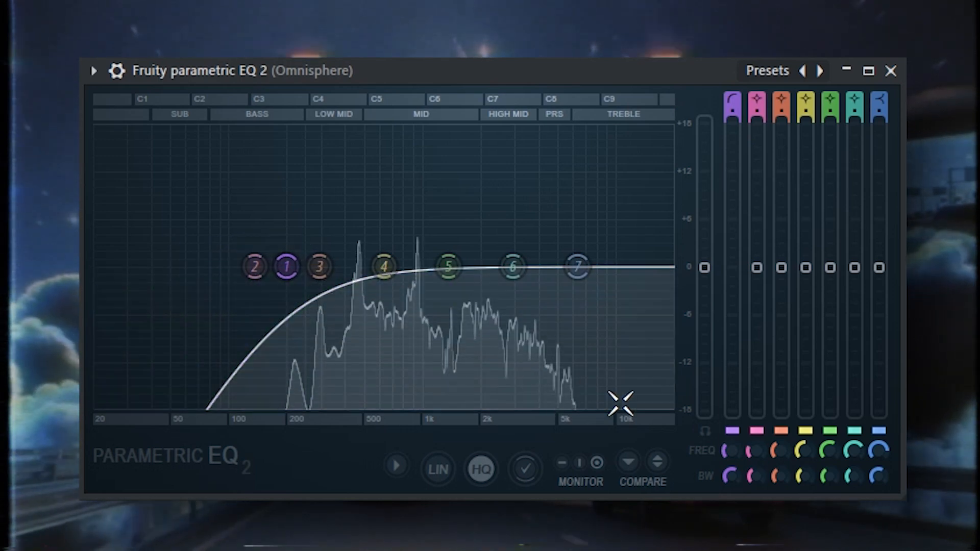
mouse_move(734, 469)
mouse_down()
mouse_move(733, 479)
mouse_move(730, 442)
mouse_move(728, 481)
mouse_up()
drag(730, 450, 730, 443)
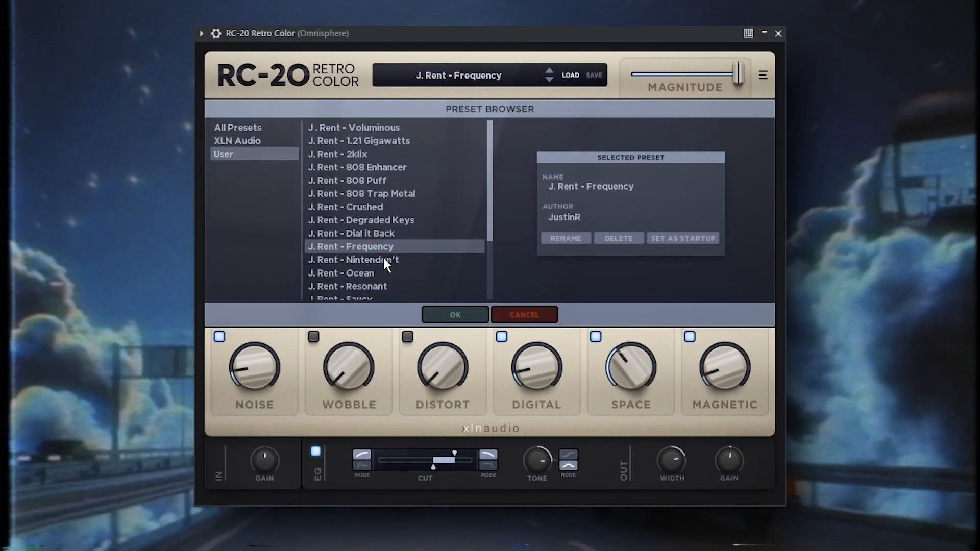
Audition the RC-20 user presets from Nintendon't to Saucy on the Omnisphere track and load the Voluminous preset.
click(384, 260)
click(375, 273)
click(377, 285)
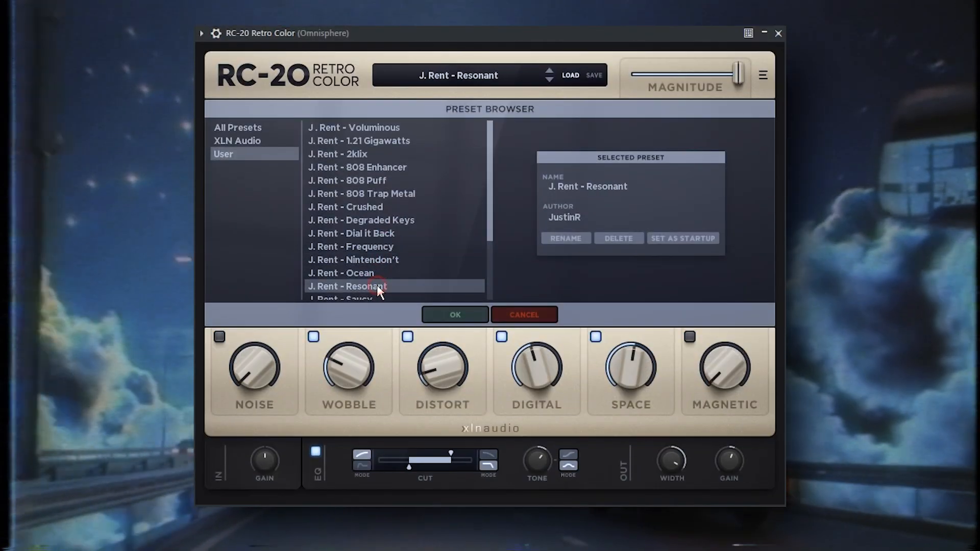
click(377, 298)
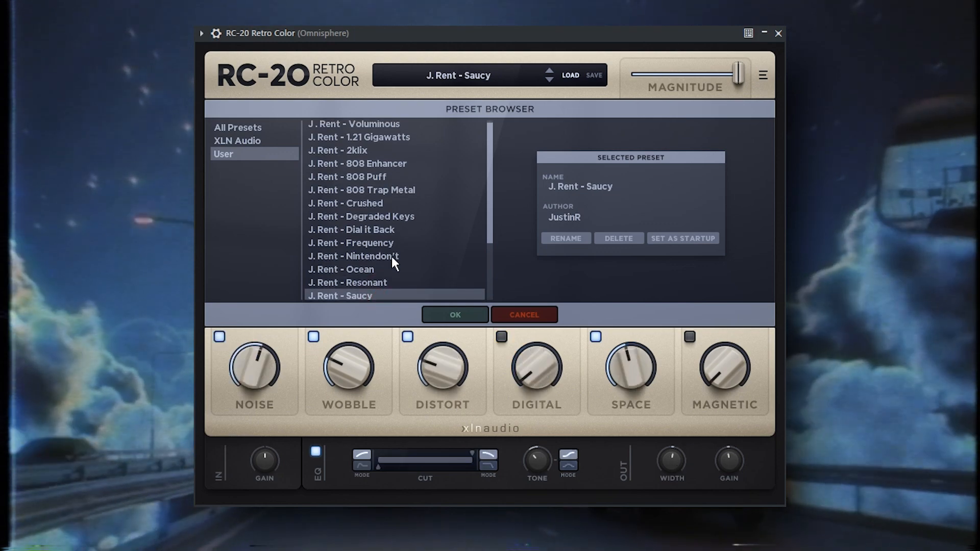
click(377, 124)
click(477, 76)
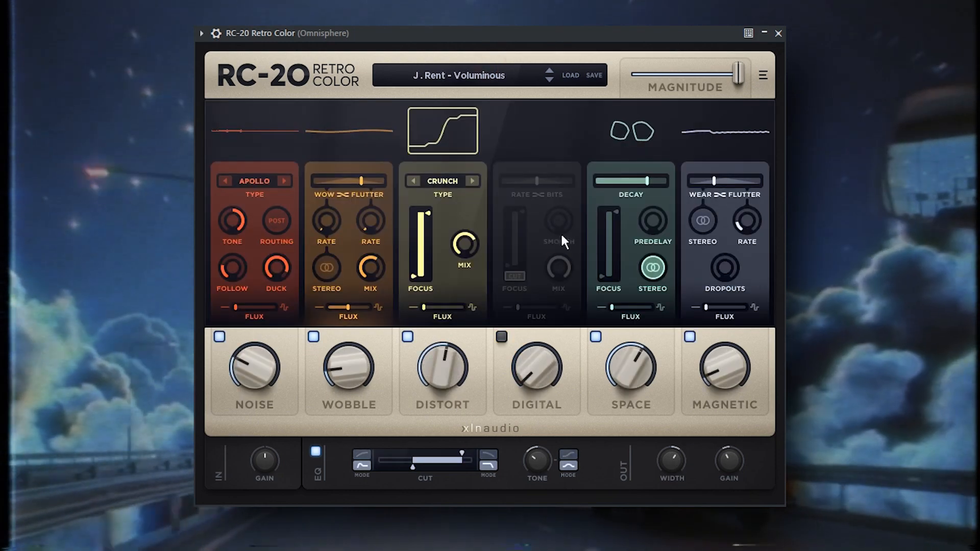
Reduce RC-20's Space amount to 34% and turn down its Noise amount.
drag(639, 366, 571, 374)
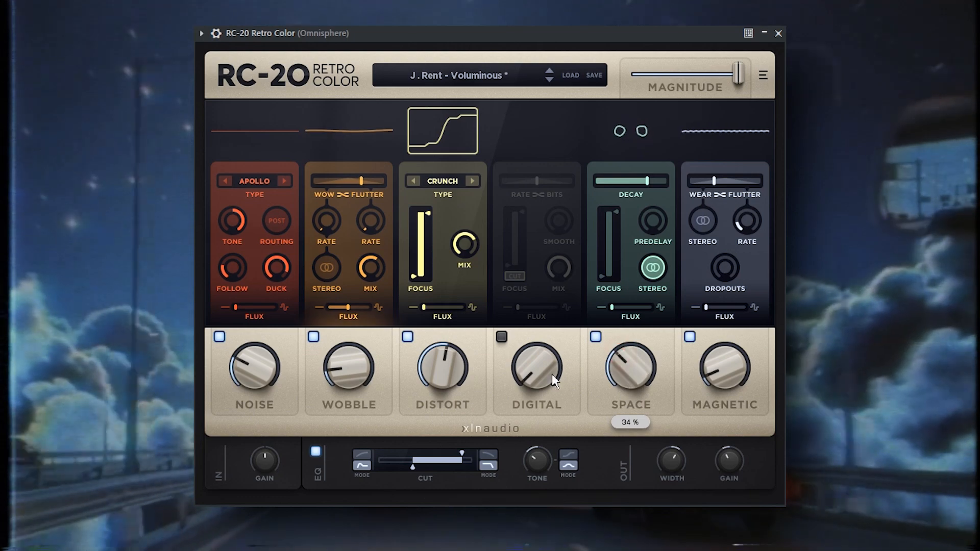
drag(246, 377, 254, 403)
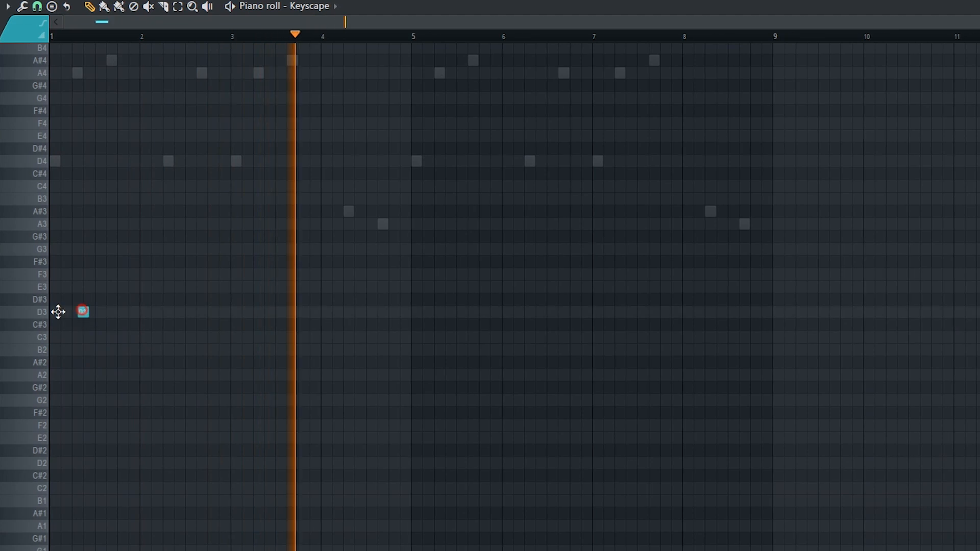
Draw a two-bar Keyscape bass line of a long D3 followed by A#2 and A2, and repeat it through bar 8.
drag(58, 320, 117, 319)
mouse_move(168, 337)
mouse_down()
mouse_move(179, 340)
mouse_move(188, 379)
mouse_move(231, 356)
mouse_up()
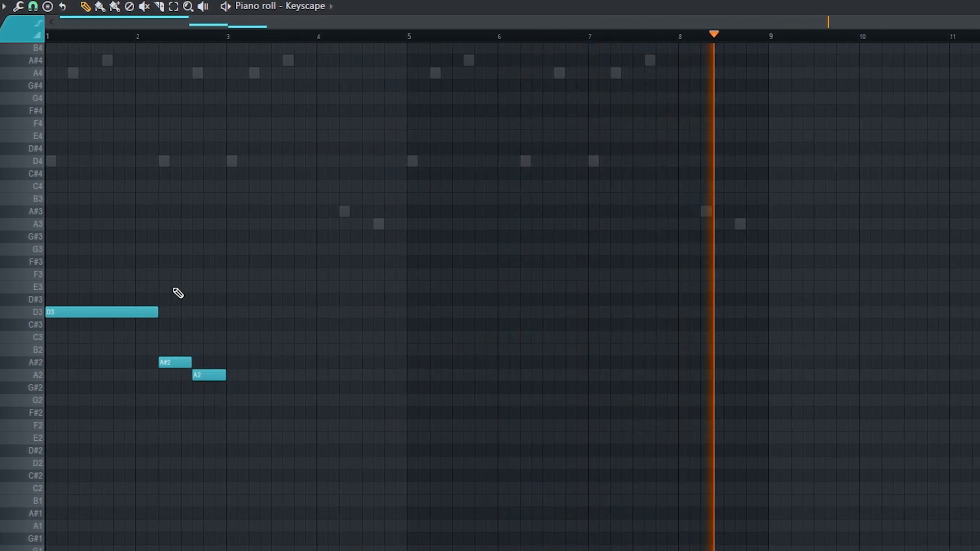
ctrl+drag(260, 406, 258, 318)
ctrl+drag(476, 280, 83, 389)
key(ctrl+b)
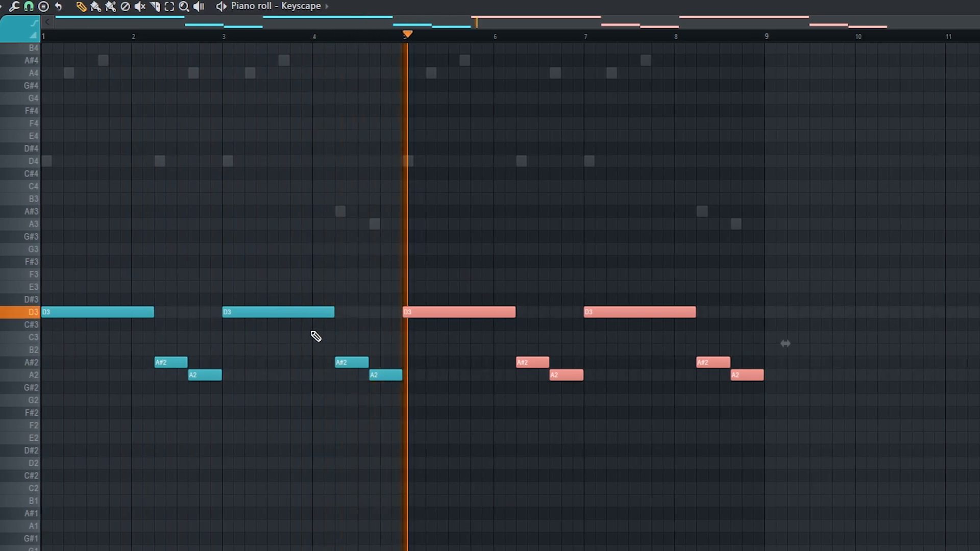
Select all the Keyscape bass notes and lower their velocity together.
ctrl+drag(908, 244, 105, 420)
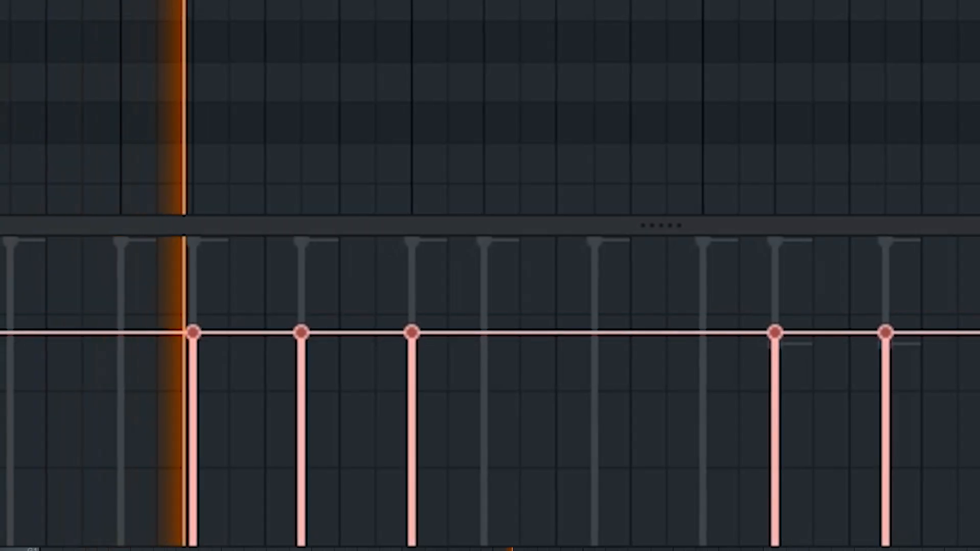
alt+scroll(490, 391, down, 4)
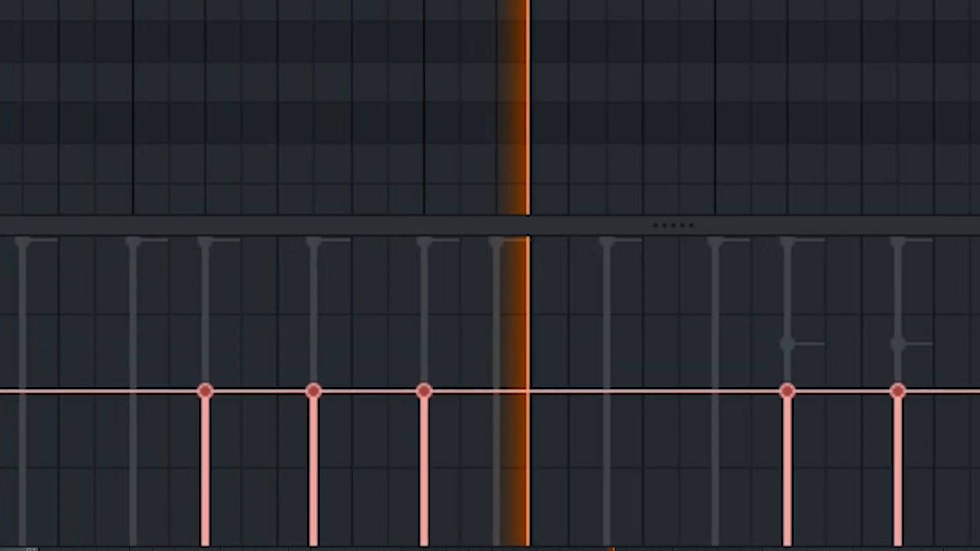
alt+scroll(490, 391, up, 1)
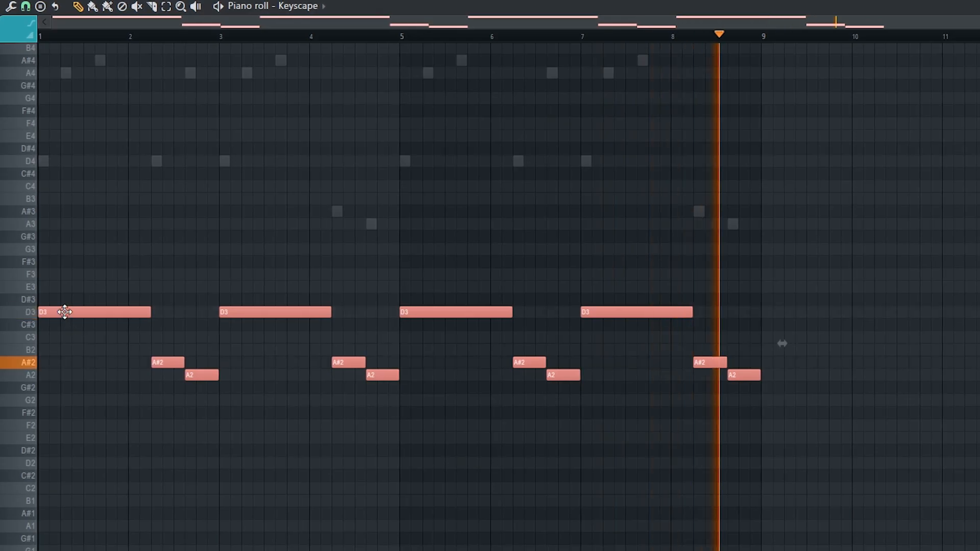
Duplicate the bass notes one octave up, and raise the copied A#3 and A3 notes another octave.
shift+drag(65, 312, 41, 162)
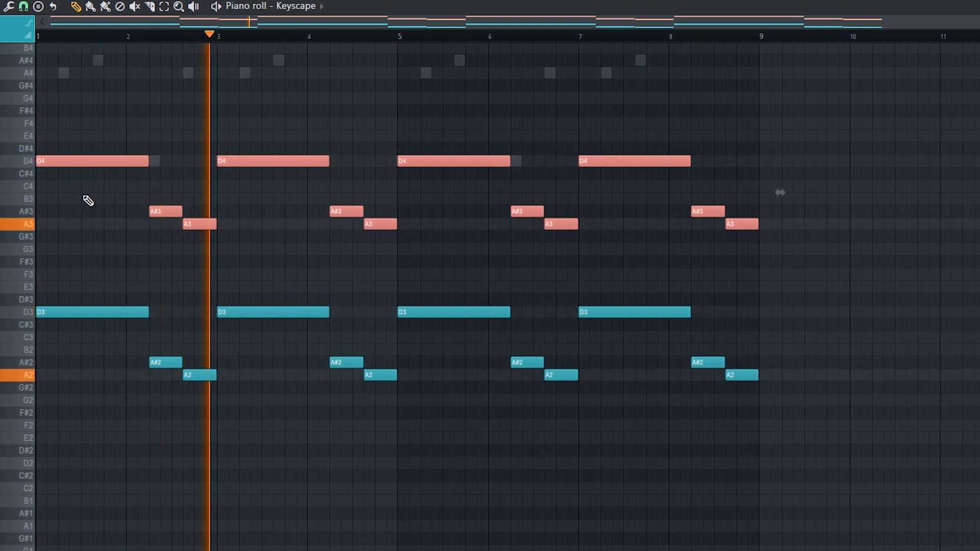
ctrl+drag(134, 205, 821, 270)
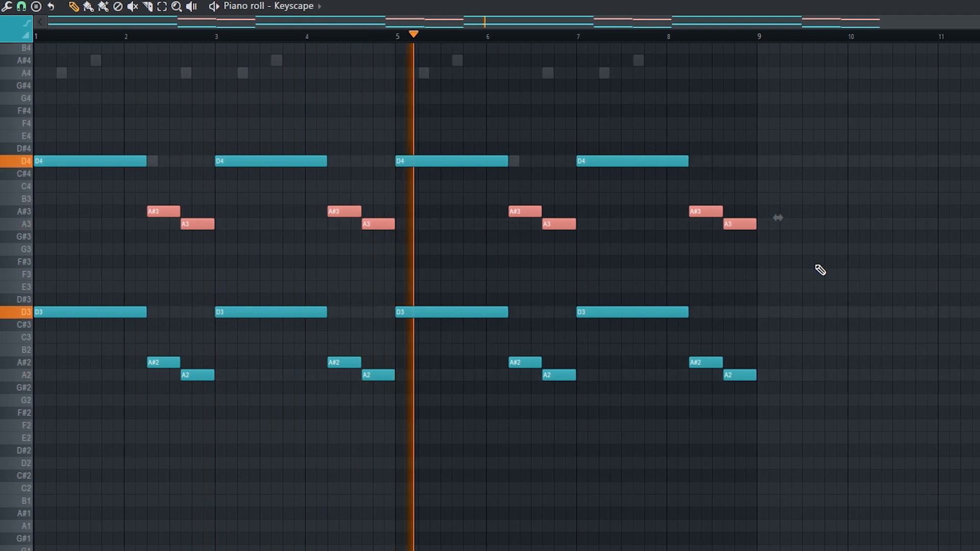
key(ctrl+Up)
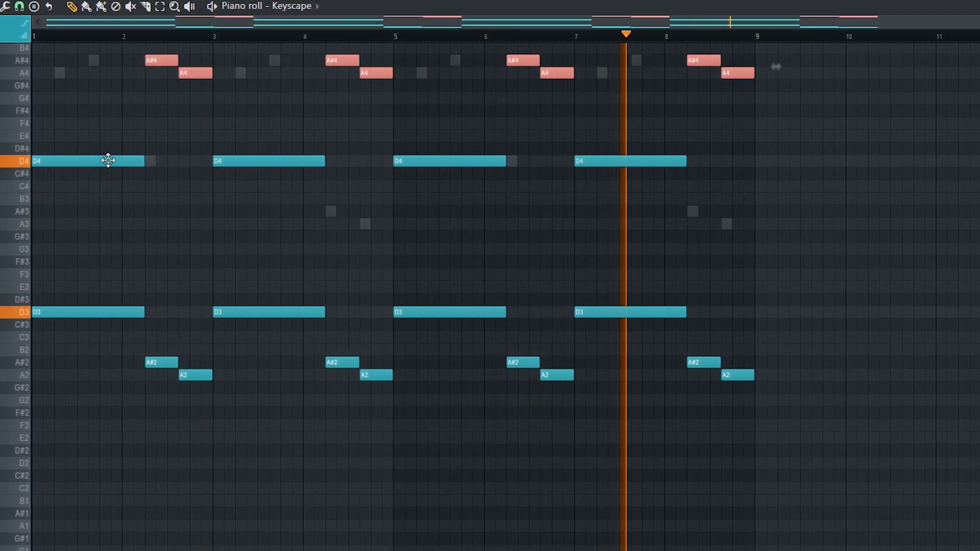
Add long A4 notes above the D4 notes at the start of bars 1, 3, 5 and 7.
click(66, 72)
click(66, 72)
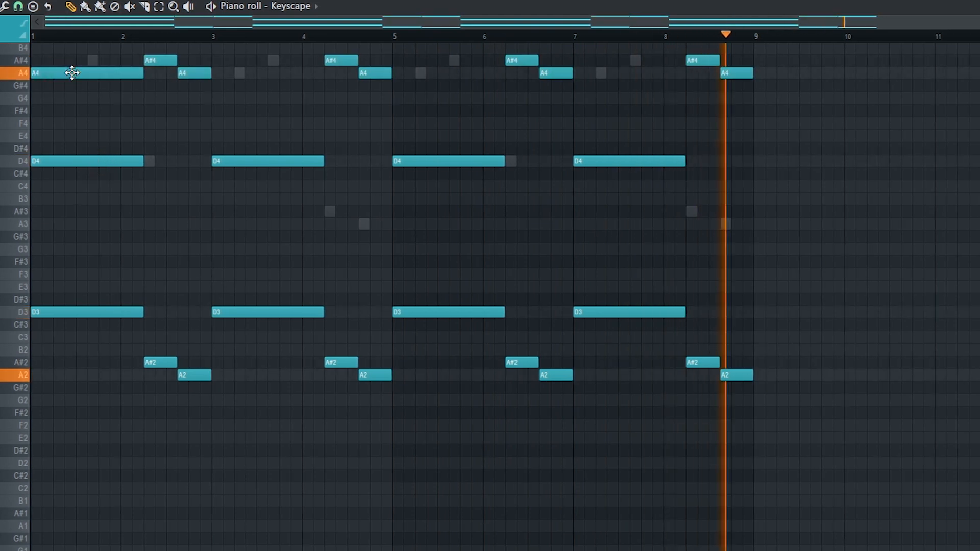
click(272, 75)
click(440, 77)
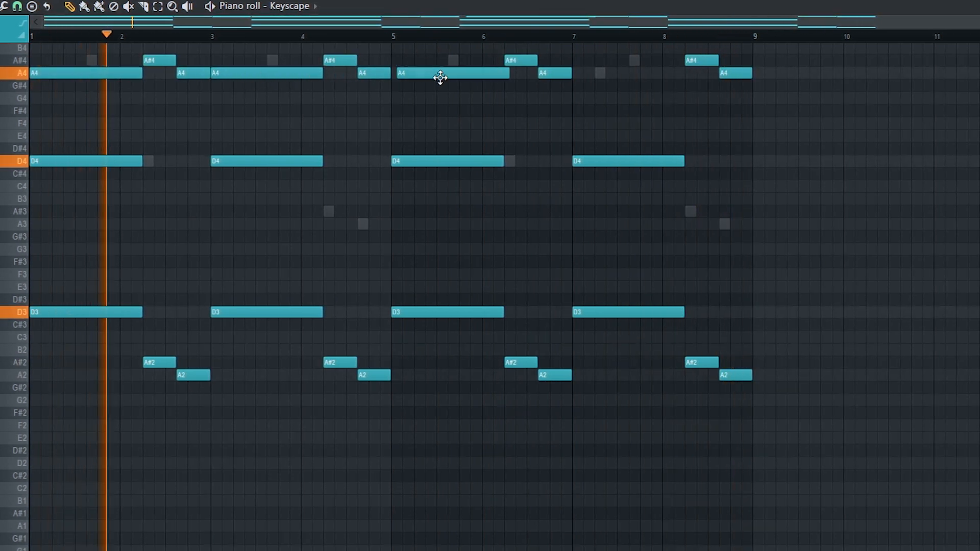
drag(465, 77, 611, 85)
right_click(594, 86)
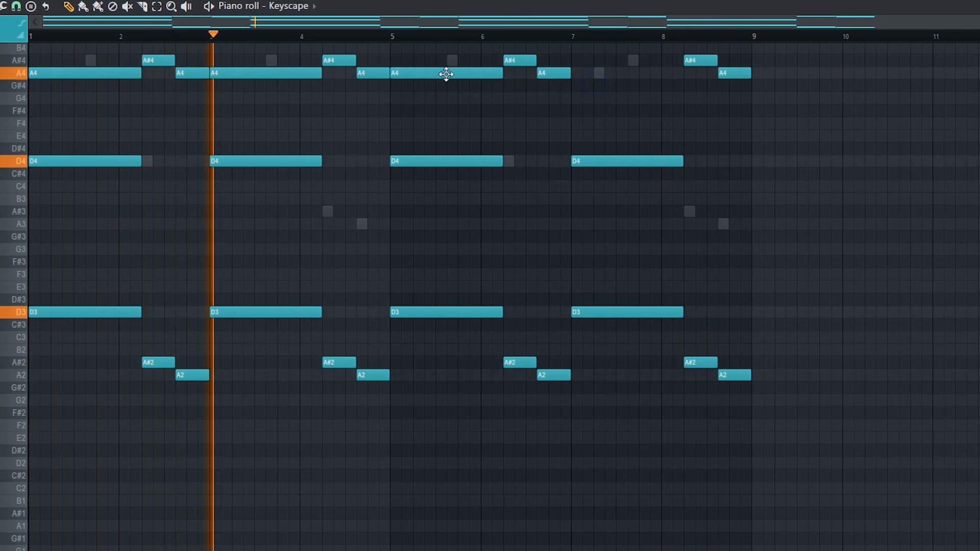
drag(498, 74, 615, 76)
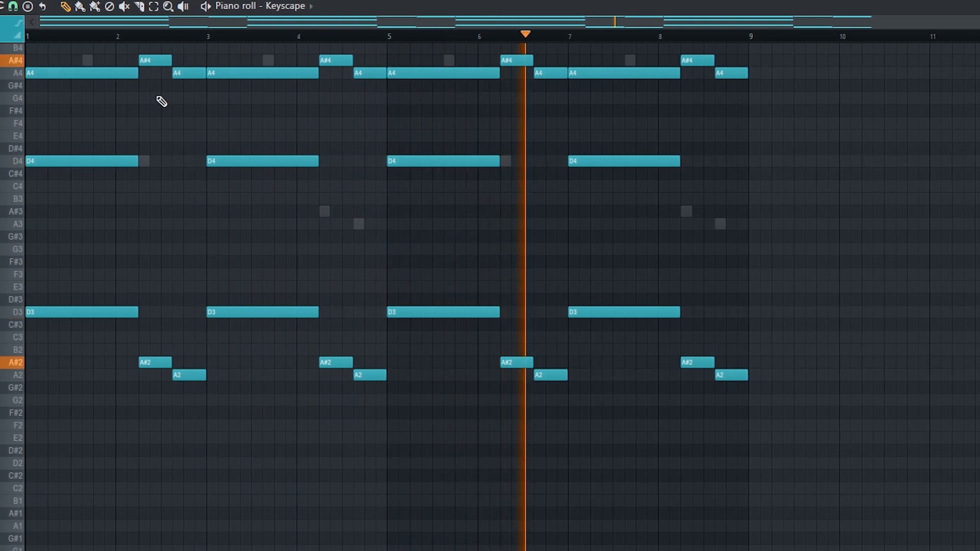
Add F4 and E4 notes under each A#4 and A4 pair, raising those in bars 4 and 8 one octave.
mouse_move(187, 93)
mouse_down()
mouse_move(149, 61)
mouse_move(150, 136)
mouse_move(150, 125)
mouse_move(688, 130)
mouse_up()
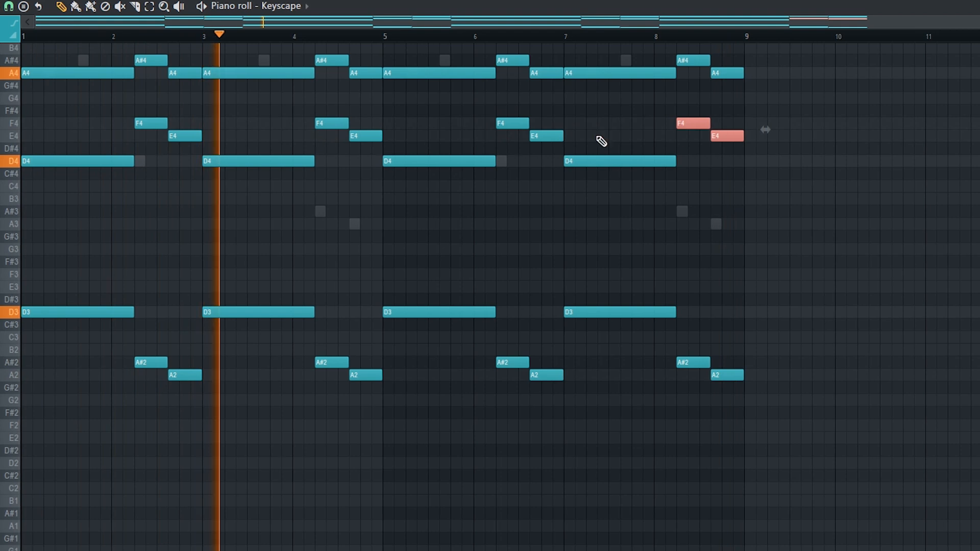
scroll(685, 150, up, 4)
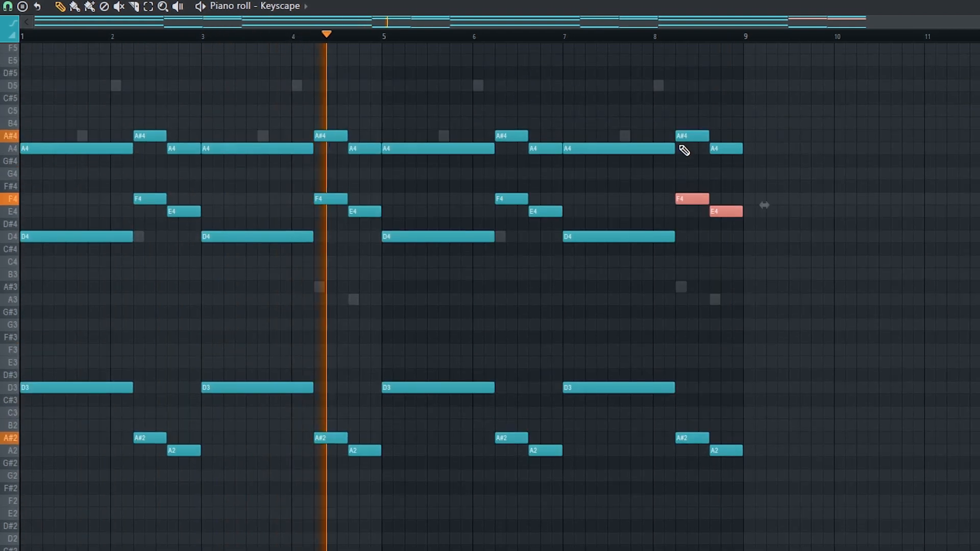
key(ctrl+Up)
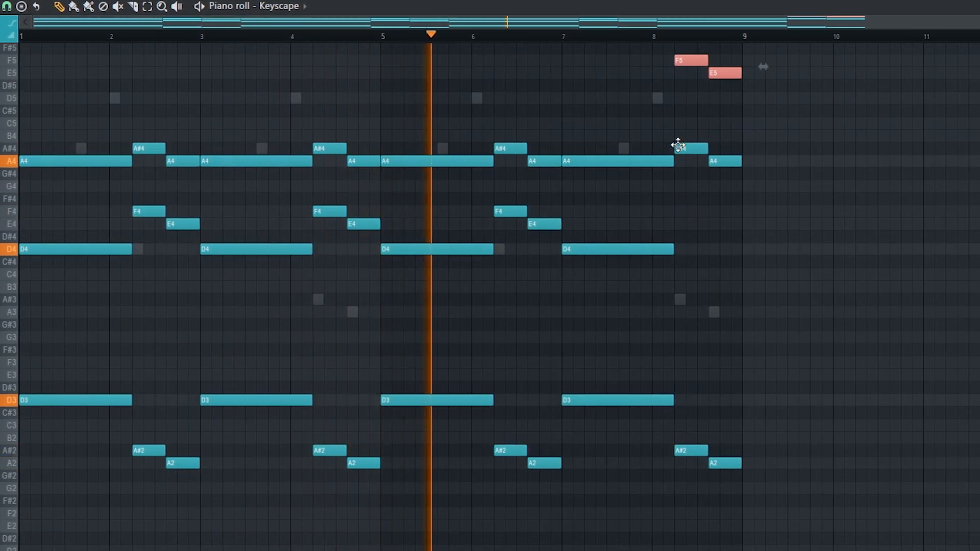
ctrl+drag(313, 180, 381, 225)
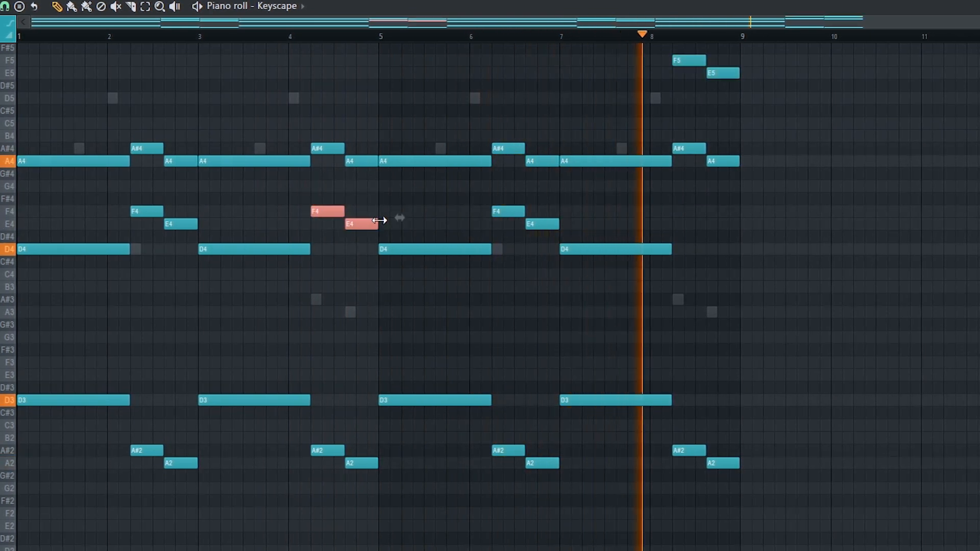
key(ctrl+Up)
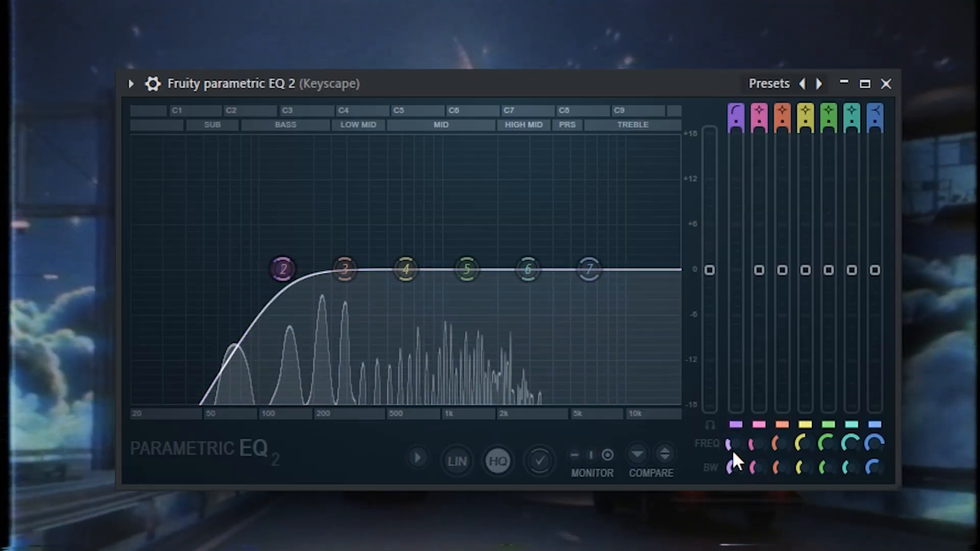
Fine-tune band 1's high-pass curve in Keyscape's parametric EQ.
drag(732, 452, 732, 472)
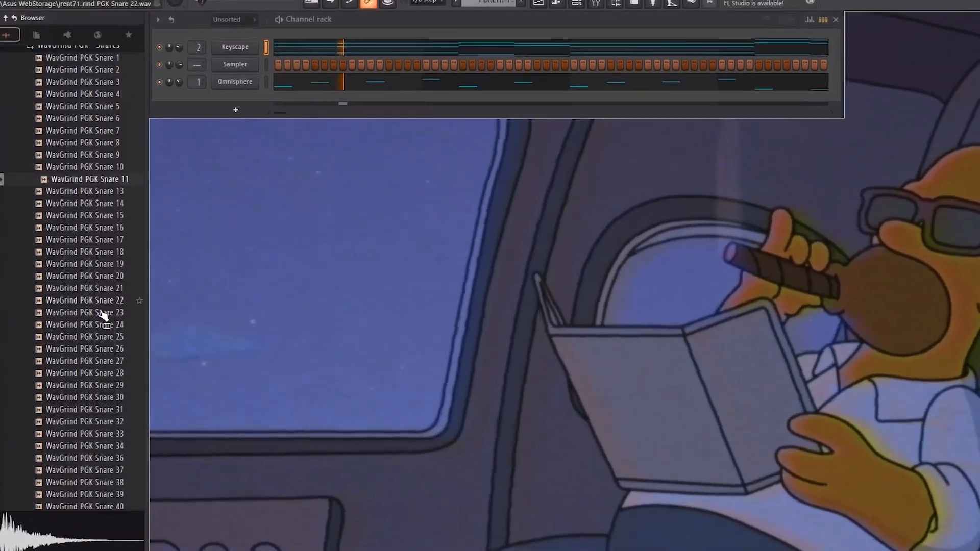
Audition the WavGrind PGK snare samples in the browser, from Snare 24 into the forties.
click(104, 326)
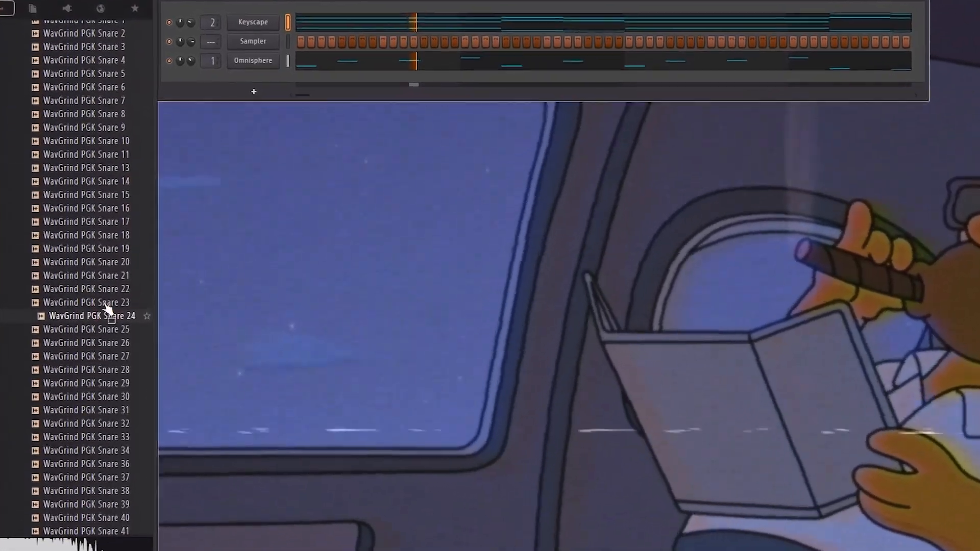
click(103, 289)
click(104, 349)
click(103, 374)
click(116, 412)
click(118, 425)
click(118, 441)
click(118, 457)
click(118, 479)
click(121, 494)
scroll(121, 508, down, 4)
click(116, 449)
click(109, 422)
click(109, 489)
click(107, 504)
Pick WavGrind PGK Snare 46 and add it to the channel rack as a new channel.
click(107, 490)
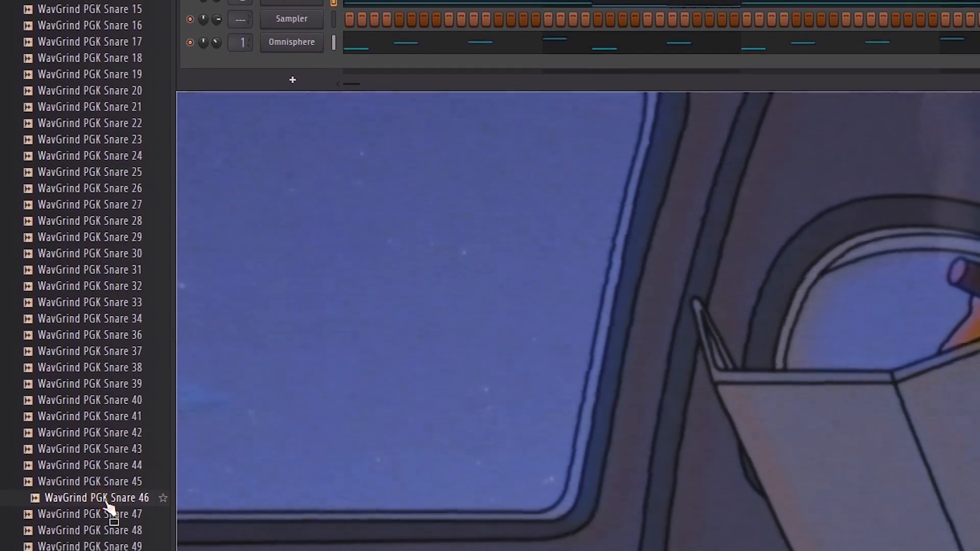
drag(107, 508, 304, 87)
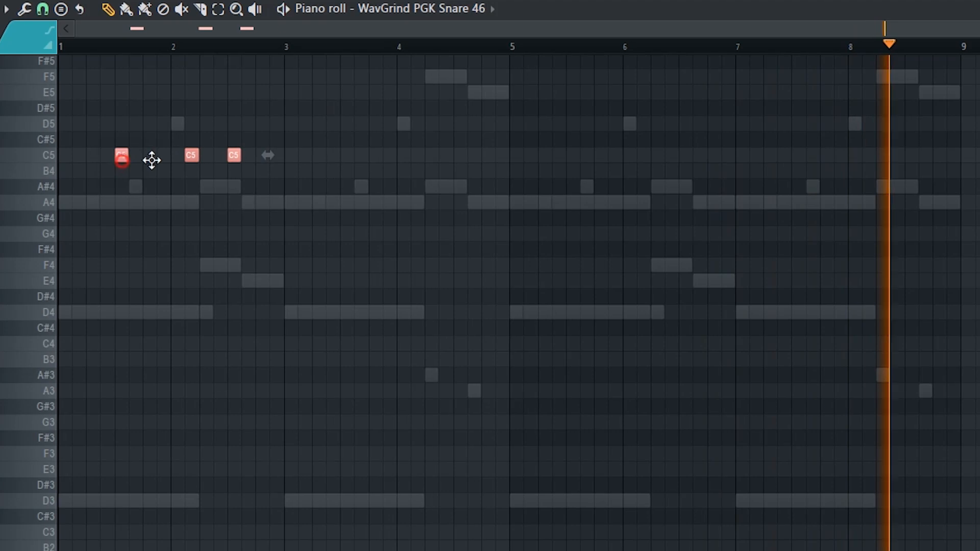
Copy the three C5 snare notes into bars 3 and 4 and lower all six notes to A4.
drag(152, 160, 341, 167)
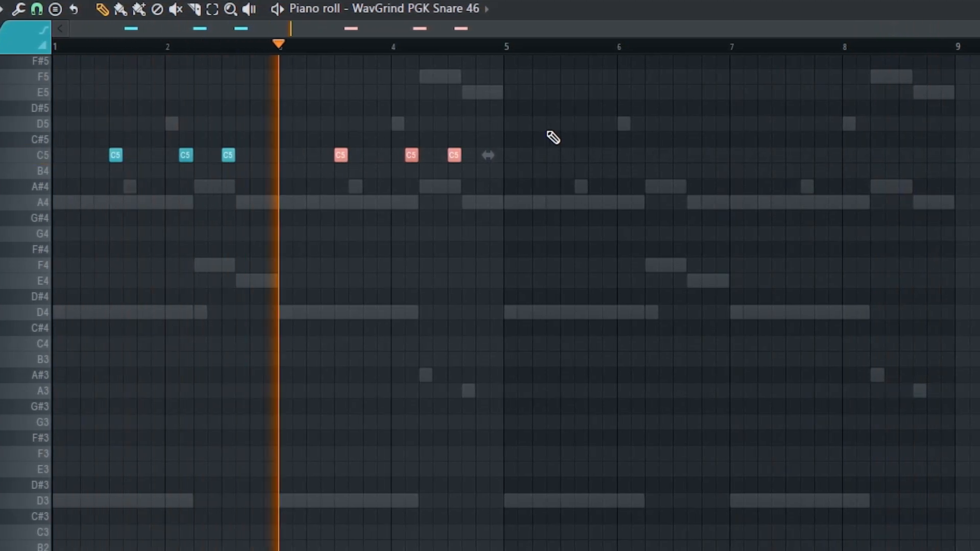
drag(552, 135, 109, 220)
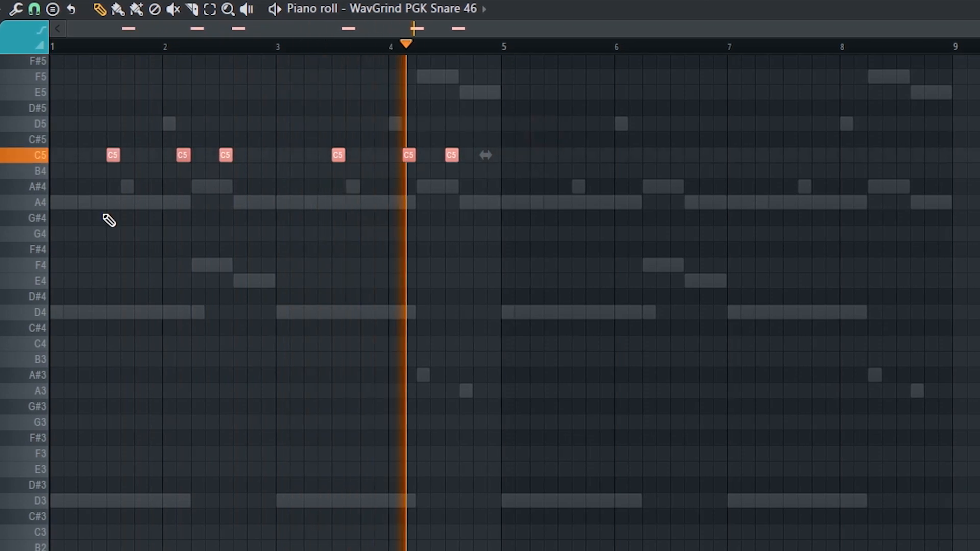
key(Down)
key(Down)
key(Down)
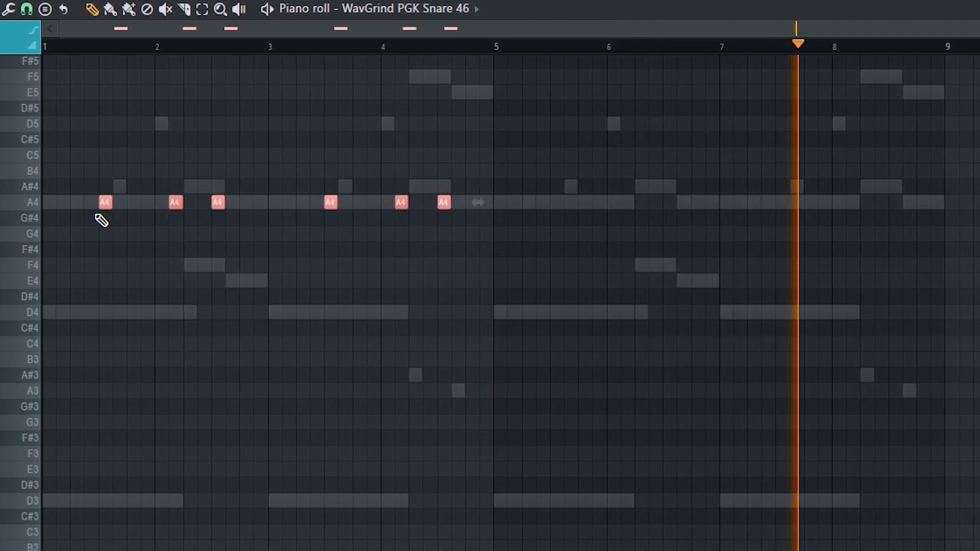
Duplicate the four-bar snare pattern into bars 5 to 8.
drag(514, 164, 101, 322)
key(ctrl+b)
key(shift+Left)
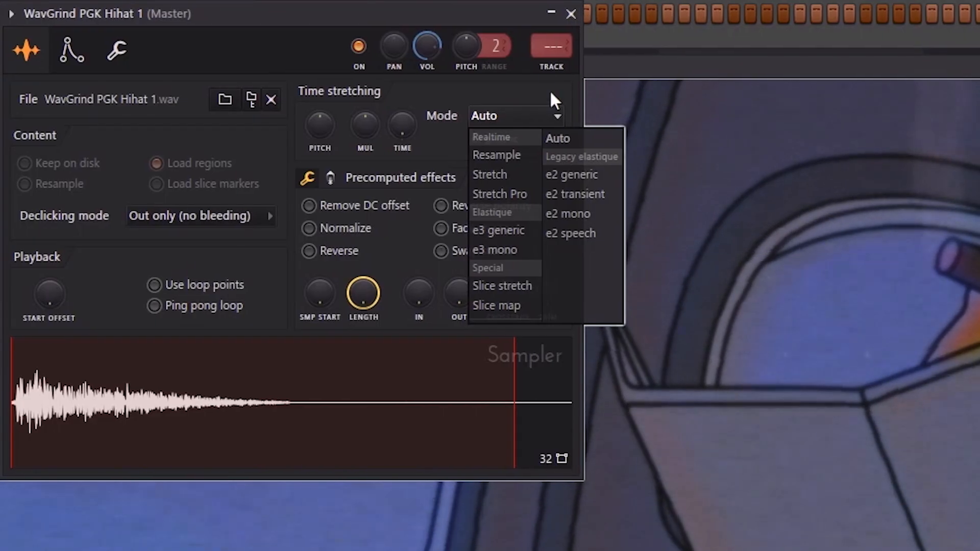
Set WavGrind PGK Hihat 1's time-stretching mode to Auto and reset its time, multiplier and pitch knobs.
click(516, 159)
right_click(400, 133)
click(407, 144)
right_click(361, 132)
click(377, 139)
right_click(316, 135)
click(333, 140)
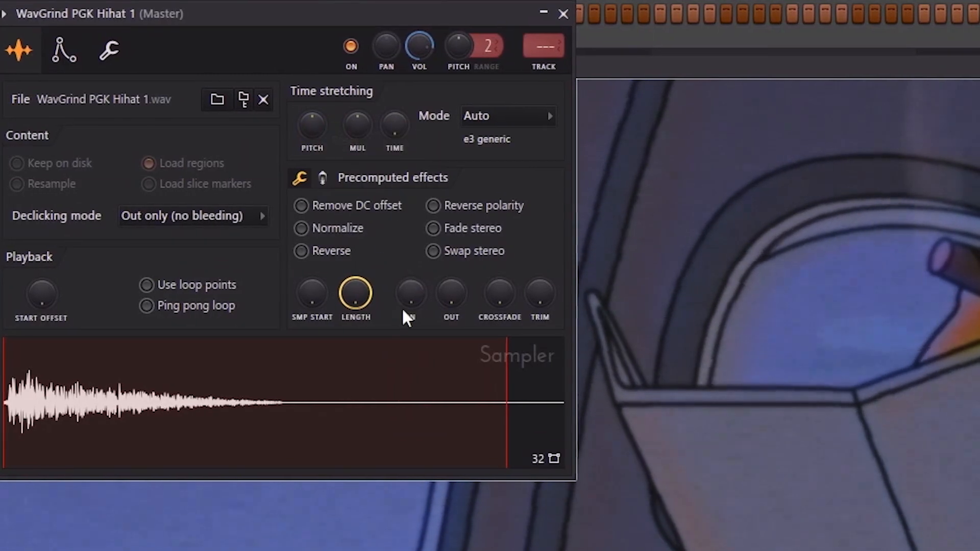
Add a slight fade-out to the hi-hat sample, preview it and close its sampler settings.
drag(450, 296, 451, 271)
click(380, 386)
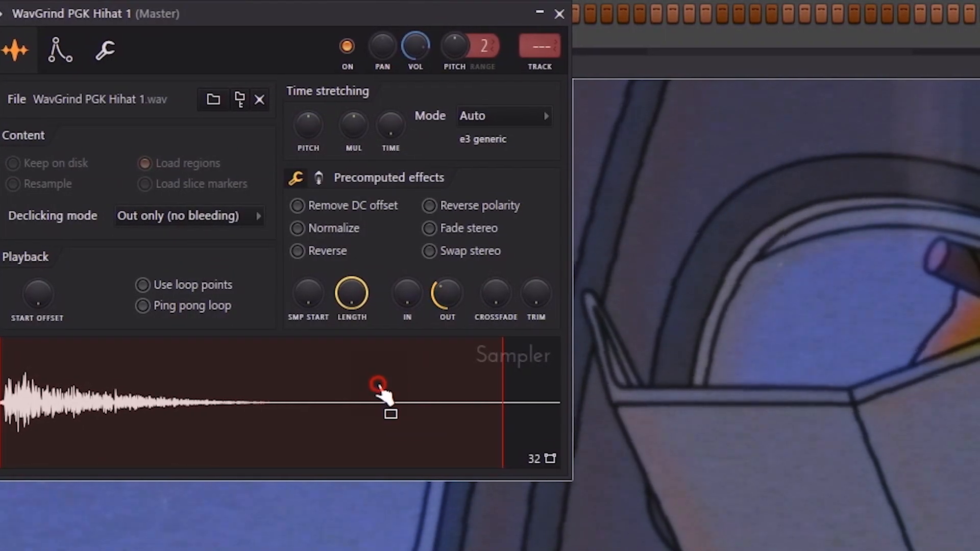
click(559, 15)
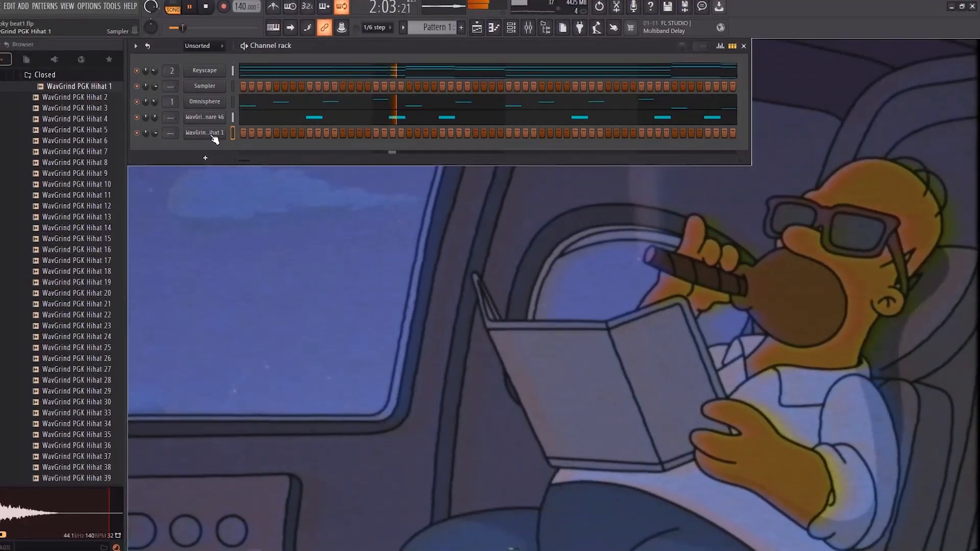
Fill the hi-hat channel with a hit on every second step.
right_click(206, 140)
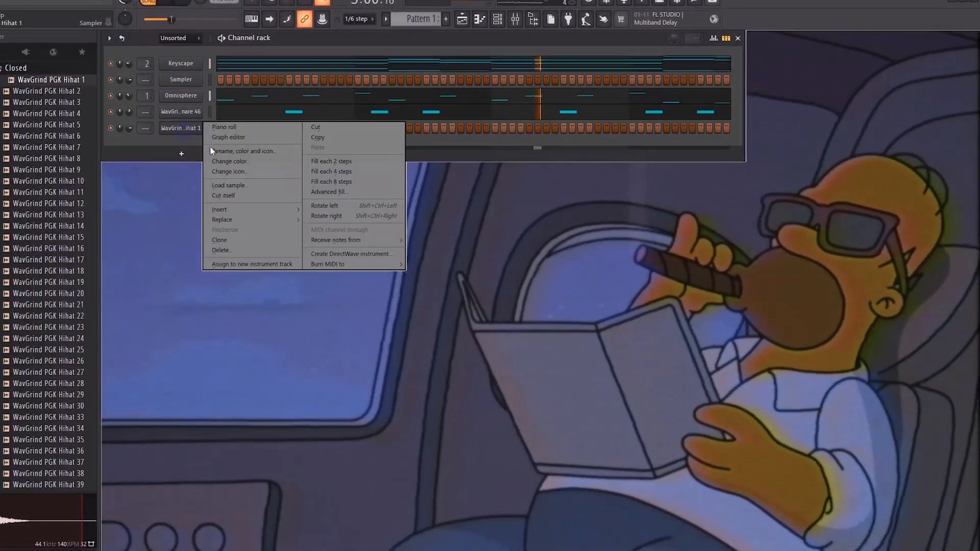
click(316, 167)
right_click(180, 123)
click(109, 142)
Pan the hi-hat channel partly to the right and lower its volume.
drag(102, 124, 102, 114)
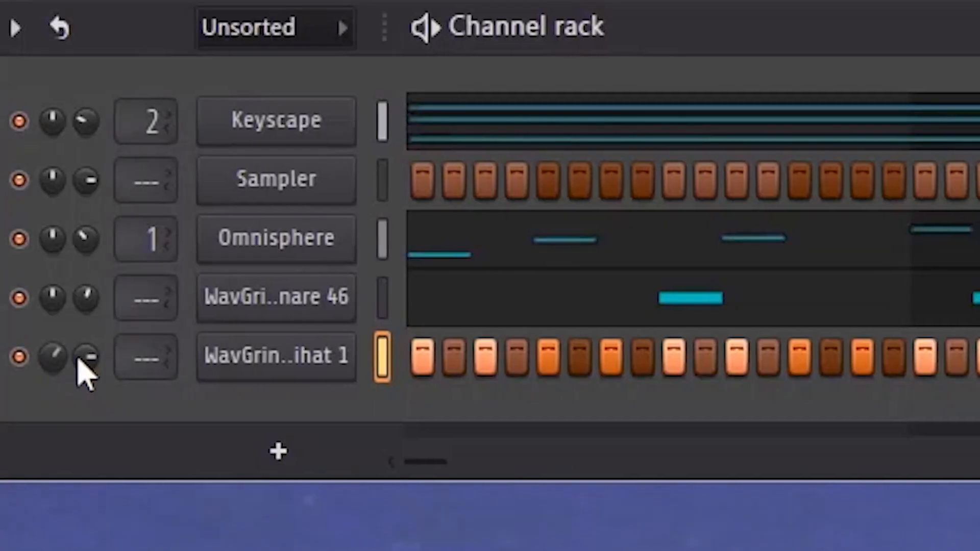
drag(83, 359, 83, 391)
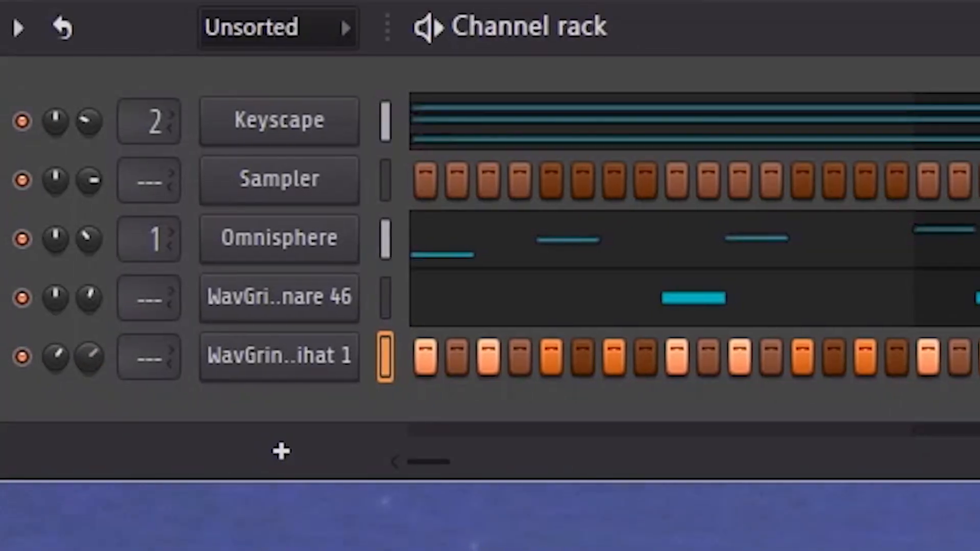
drag(53, 360, 52, 414)
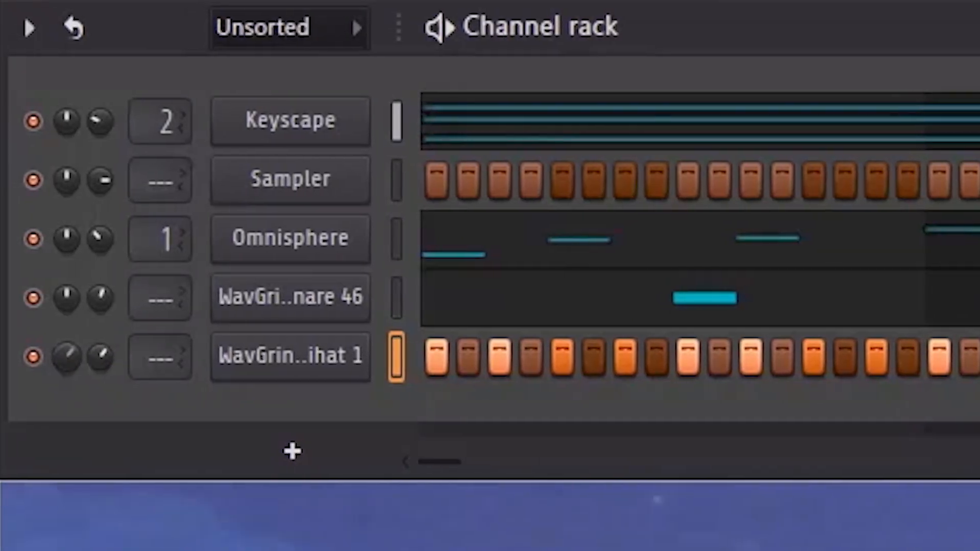
Open the hi-hat in the piano roll, add a C5 hit between bar 1's first two and remove the one on beat 3.
right_click(283, 375)
click(422, 357)
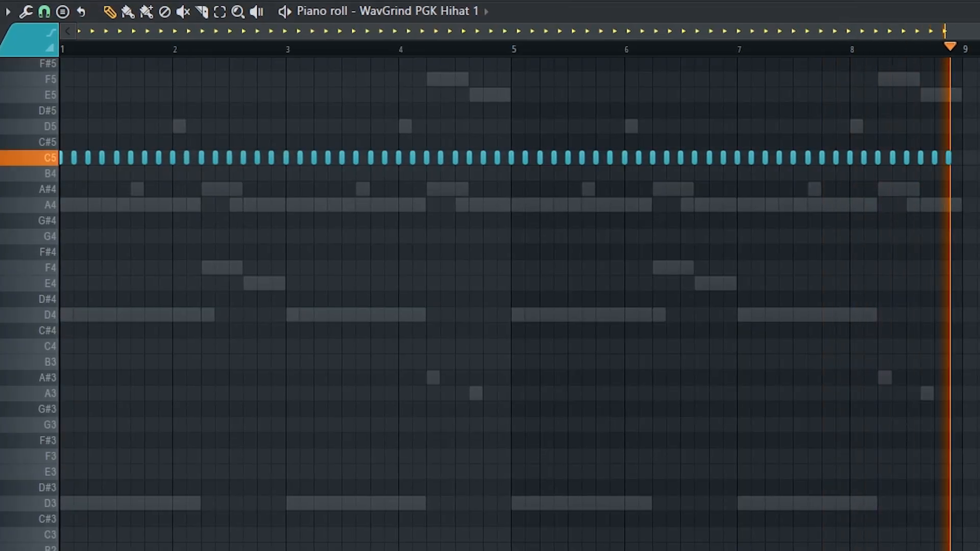
drag(945, 32, 332, 32)
click(94, 157)
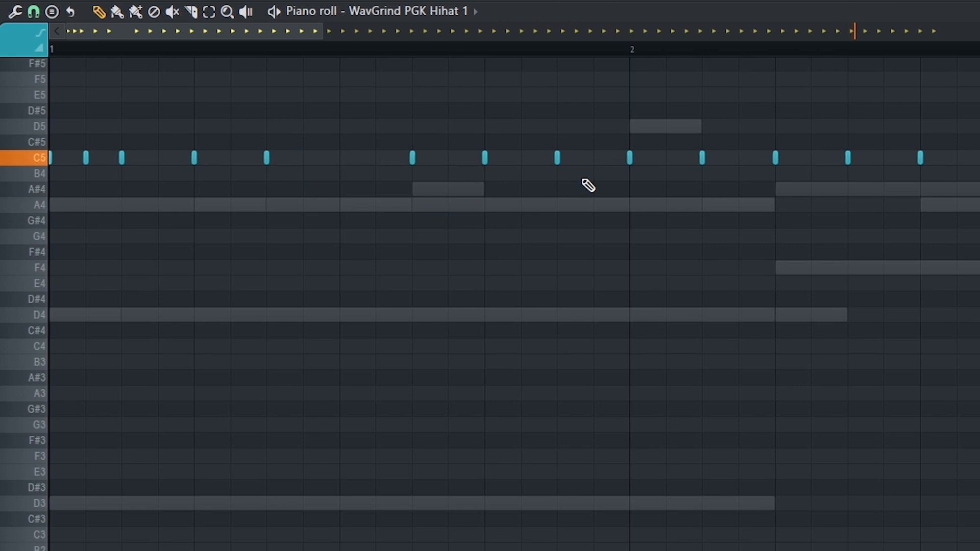
With 1/6 beat snap, add two roll hits at bar 1's end and remove hits on bar 1's beat 2 and bar 2's beat 3.
click(51, 12)
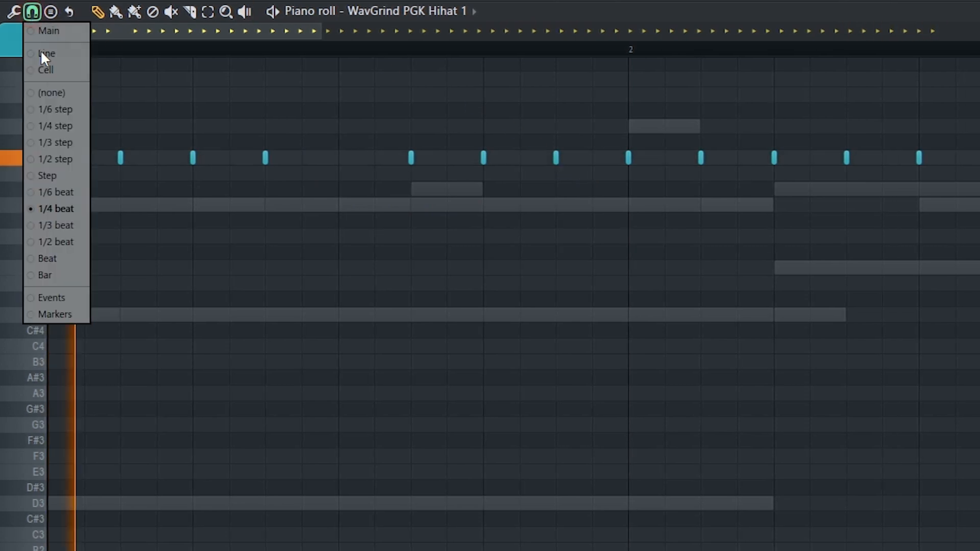
click(66, 190)
key(b)
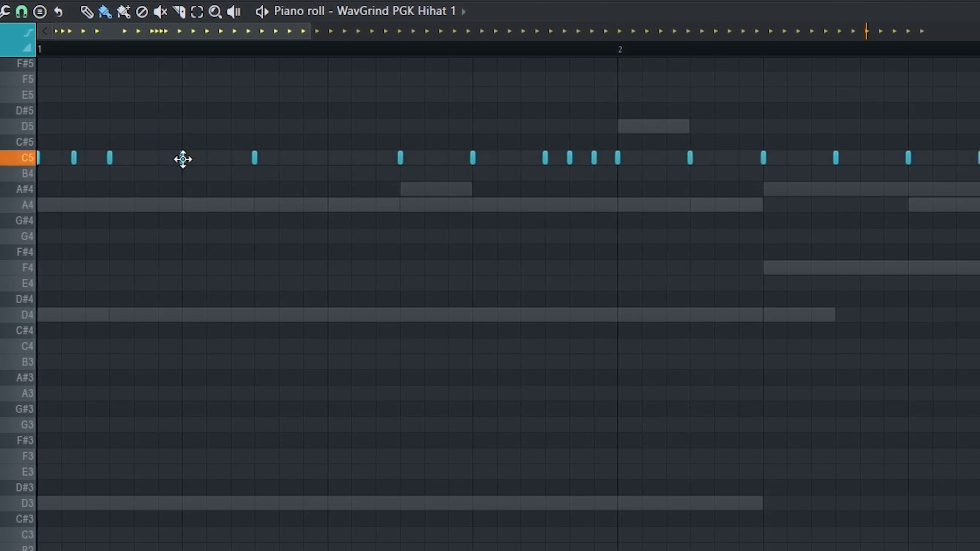
key(space)
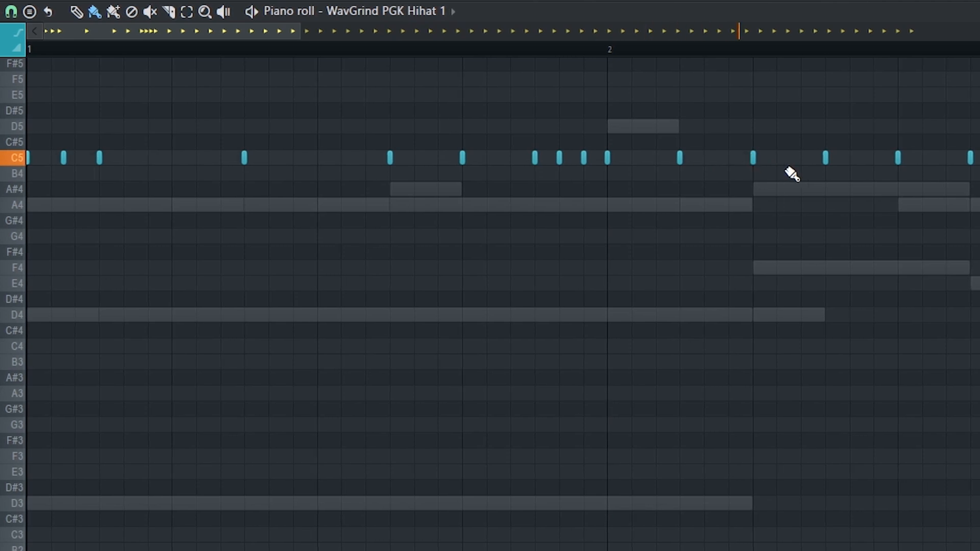
right_click(890, 161)
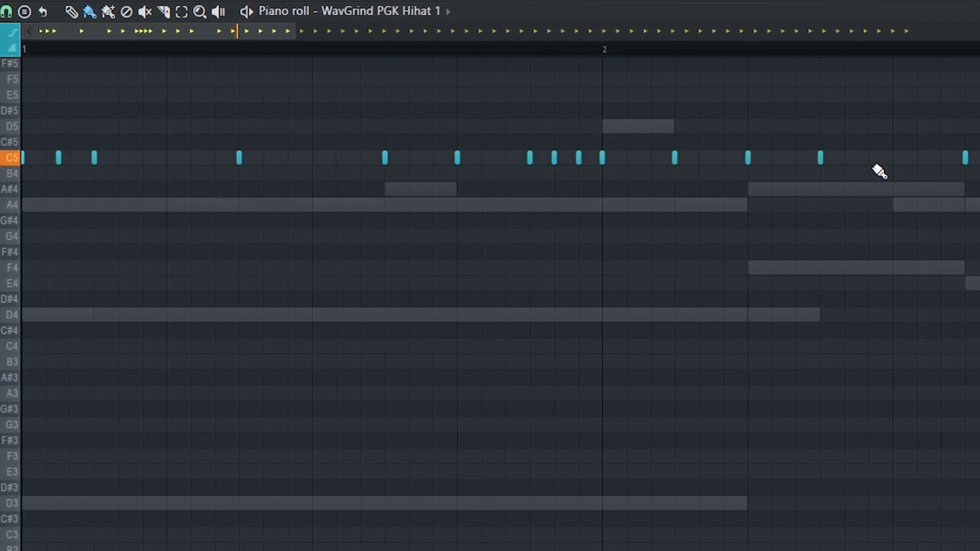
Replace the hi-hat hits from bar 3 onward with repeats of the edited two-bar pattern.
ctrl+scroll(891, 166, down, 5)
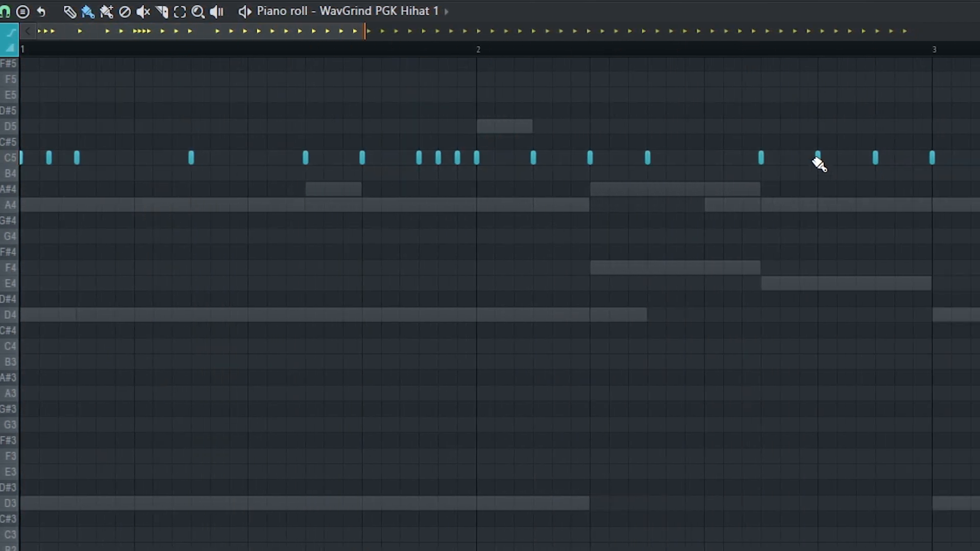
ctrl+scroll(787, 170, down, 2)
drag(391, 139, 977, 258)
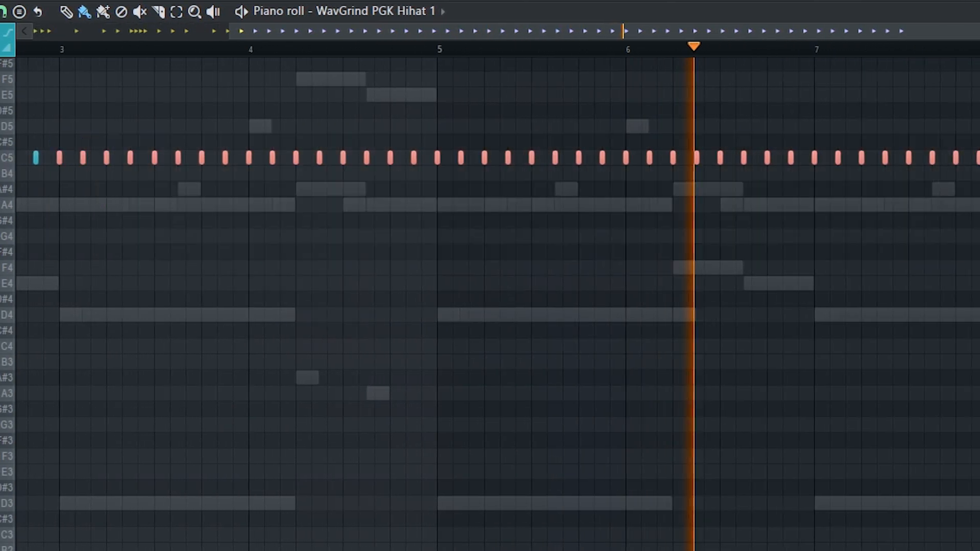
key(Delete)
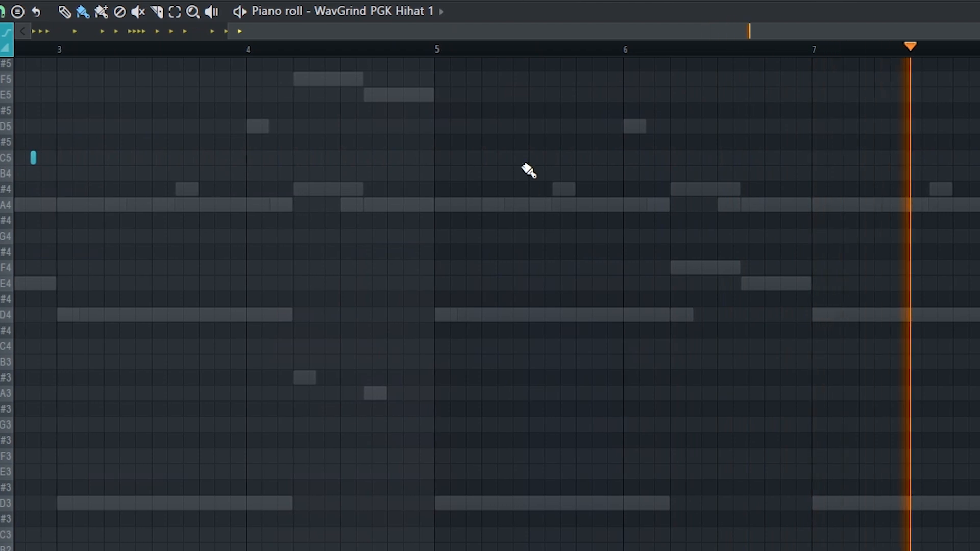
click(459, 33)
key(ctrl+a)
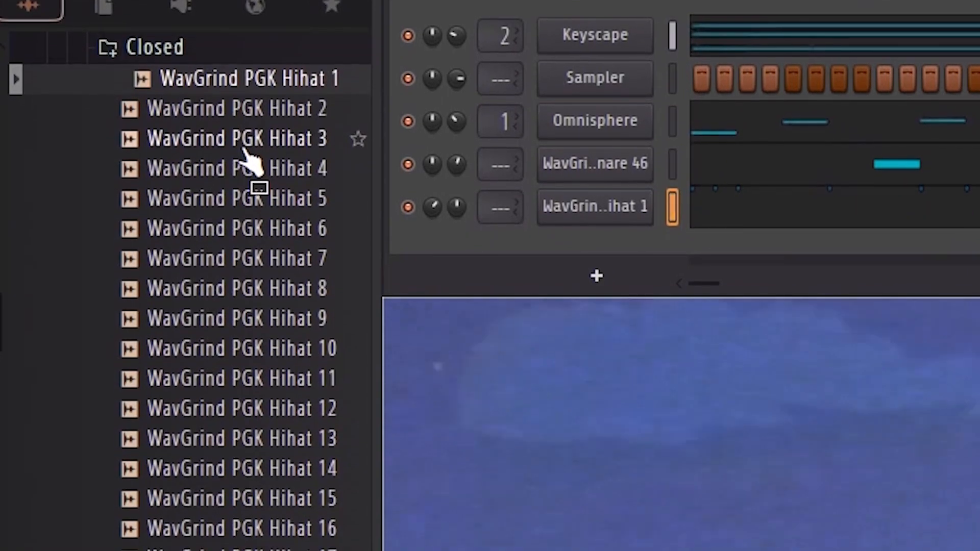
Add WavGrind PGK 808 1 - C from the 808s folder as a new channel and open its sampler settings.
scroll(209, 265, up, 5)
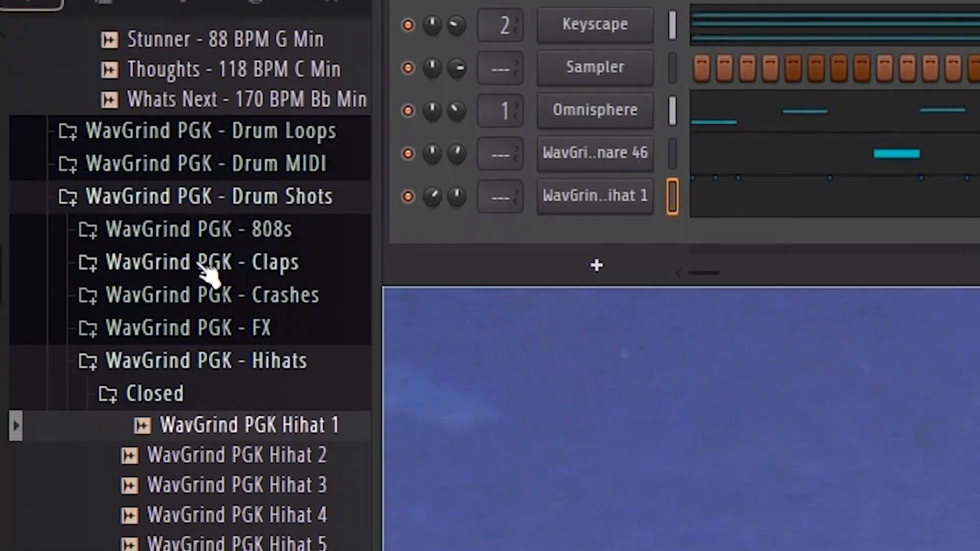
click(298, 239)
click(283, 61)
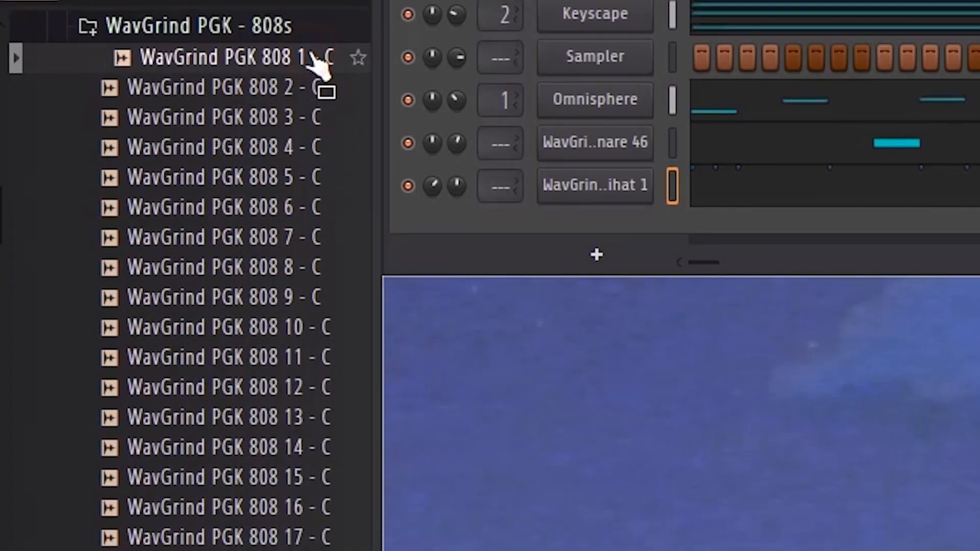
drag(283, 60, 610, 229)
click(610, 227)
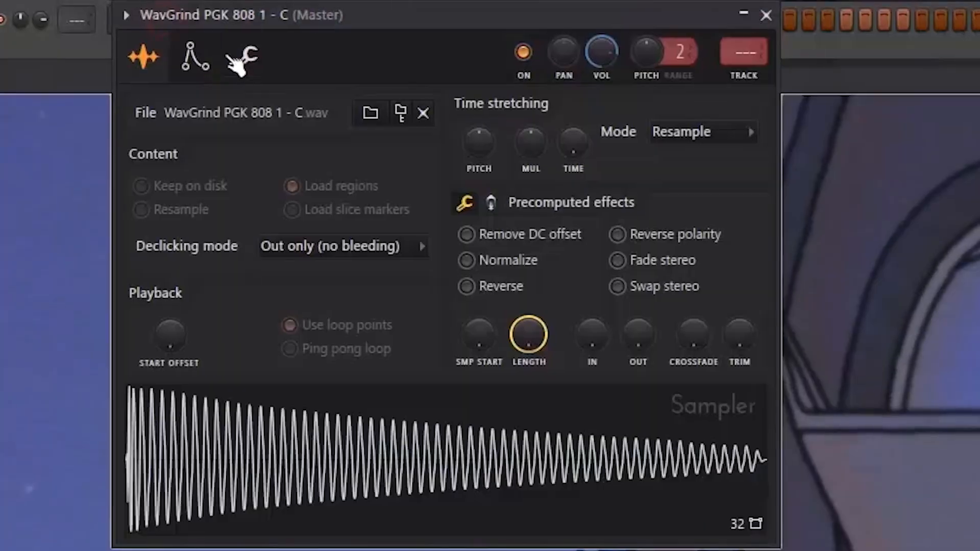
Shape the 808's volume envelope by raising the hold and lowering the attack, decay, sustain and release.
click(200, 69)
drag(193, 297, 194, 353)
drag(233, 290, 233, 224)
drag(276, 287, 278, 331)
drag(321, 292, 321, 342)
drag(359, 292, 361, 342)
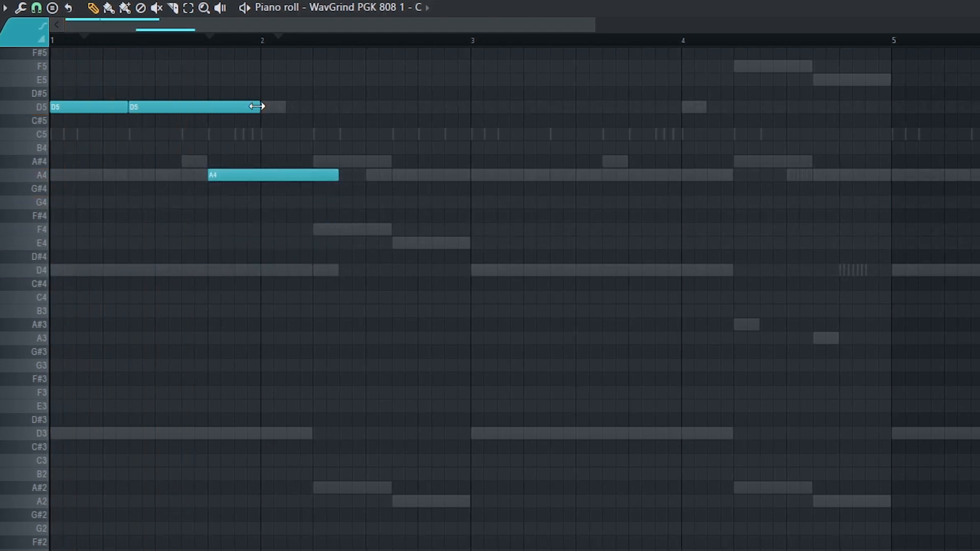
Shorten the 808's second D5 to end where A4 begins, and place an A#4 after a trimmed A4 in bar 2.
key(space)
drag(257, 107, 208, 110)
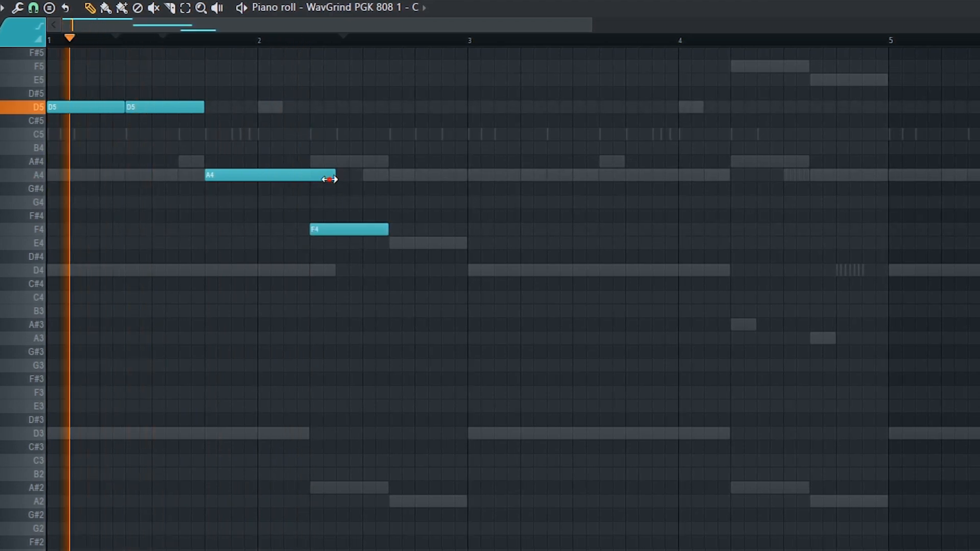
drag(336, 224, 333, 157)
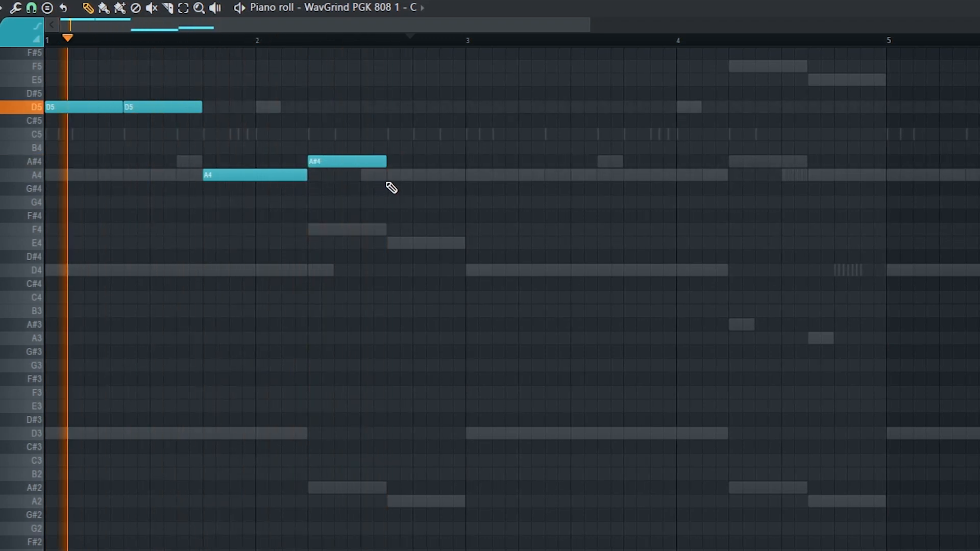
Add two successive A4 notes to the 808 after the A#4, ending at the start of bar 3.
click(389, 178)
drag(458, 178, 434, 178)
click(440, 179)
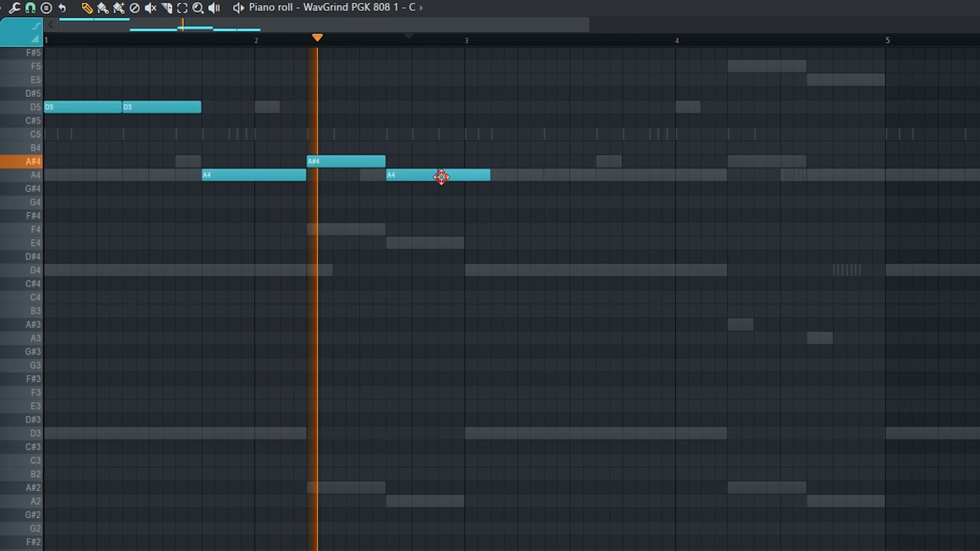
drag(485, 178, 463, 179)
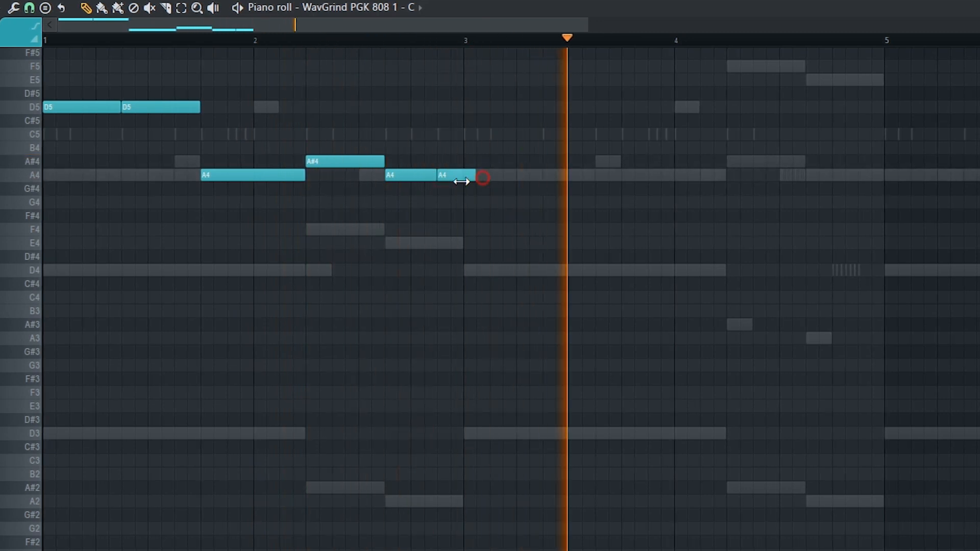
Repeat the two-bar 808 phrase in bars 3 and 4 with its second D5 split, and duplicate all four bars into bars 5 to 8.
drag(498, 208, 61, 93)
key(ctrl+b)
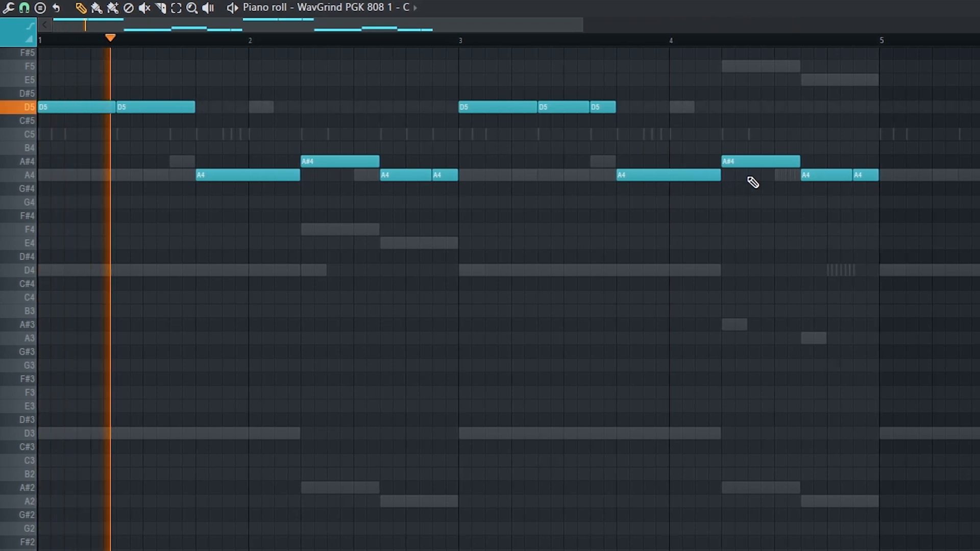
scroll(740, 185, down, 2)
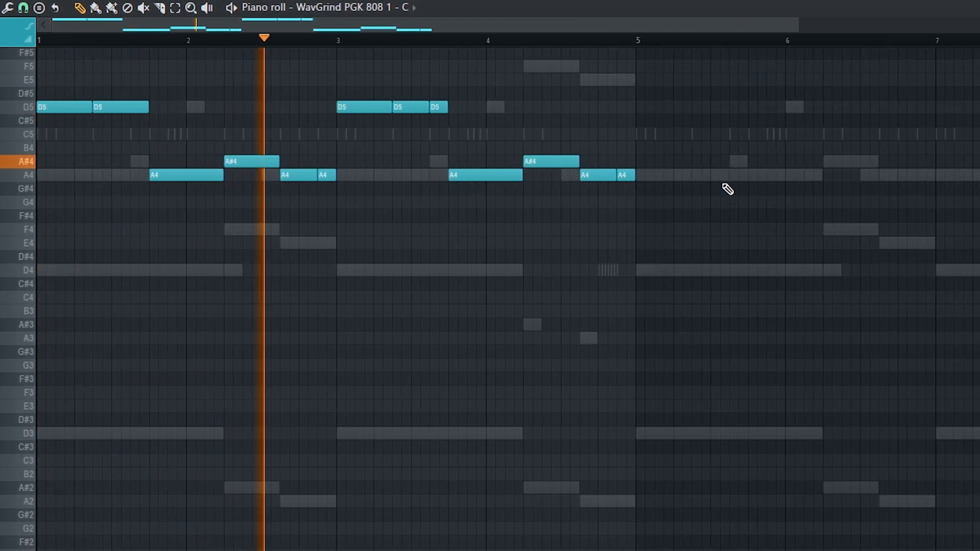
drag(706, 282, 46, 85)
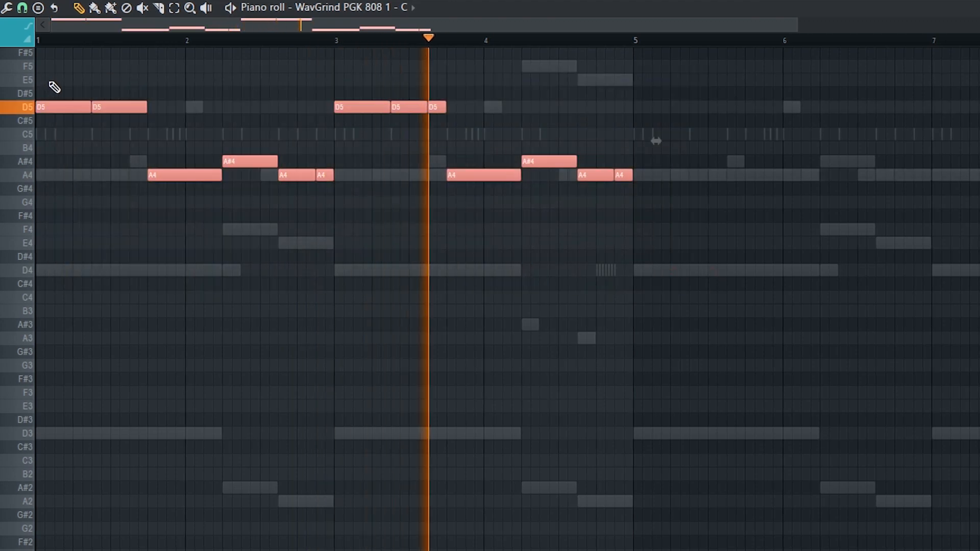
key(ctrl+b)
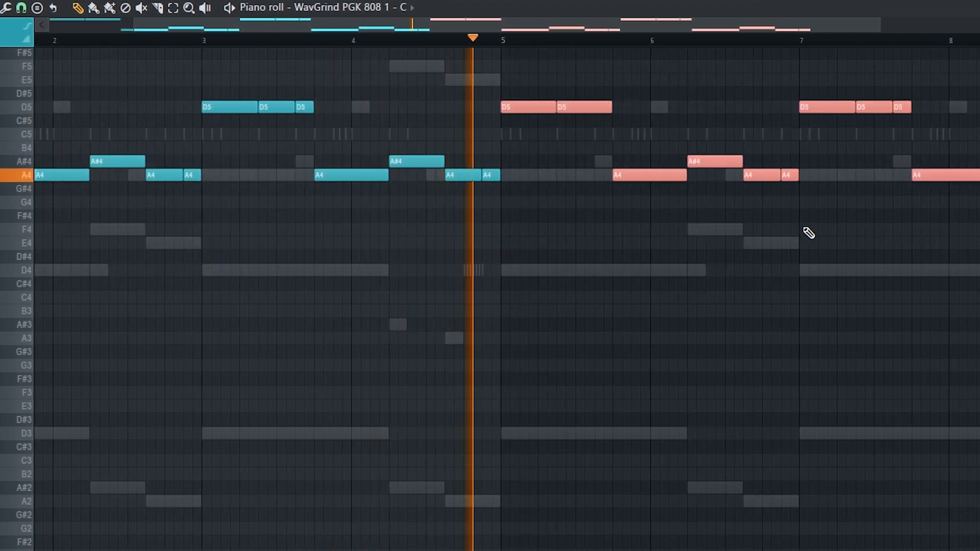
Raise the last two D5 notes of bar 7 in the 808 line by one octave to D6.
scroll(817, 233, up, 2)
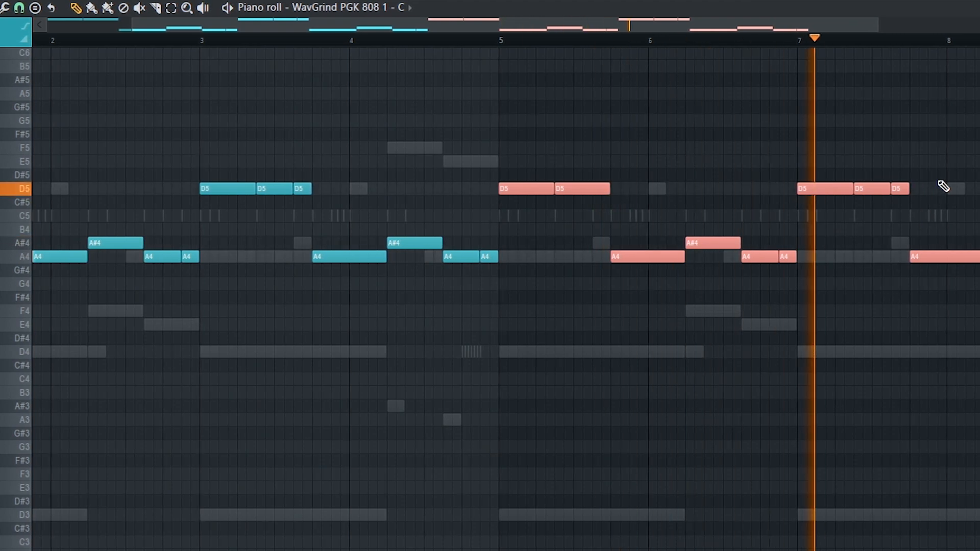
drag(935, 167, 871, 201)
key(ctrl+Up)
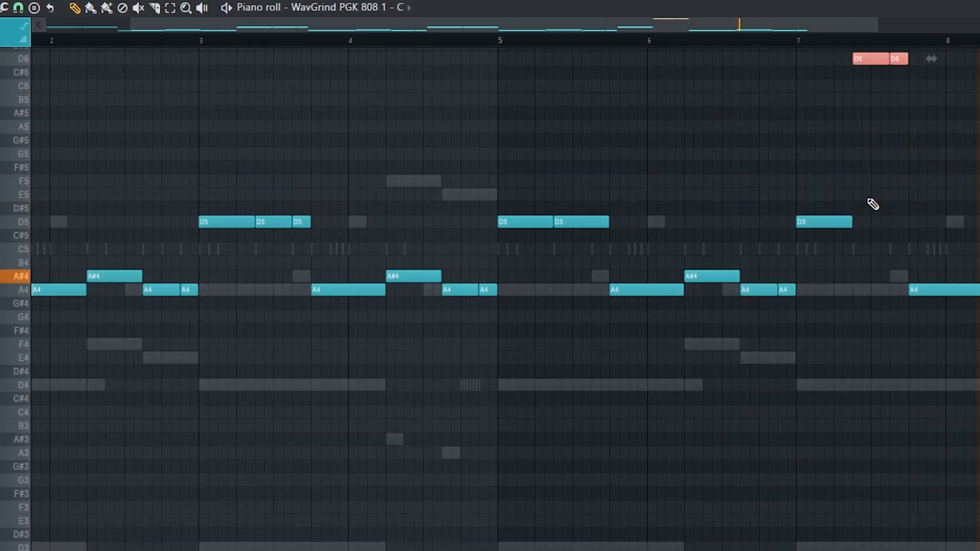
Split the tail of the 808's A4 crossing into bar 8 into two short notes and raise the last one an octave.
click(800, 43)
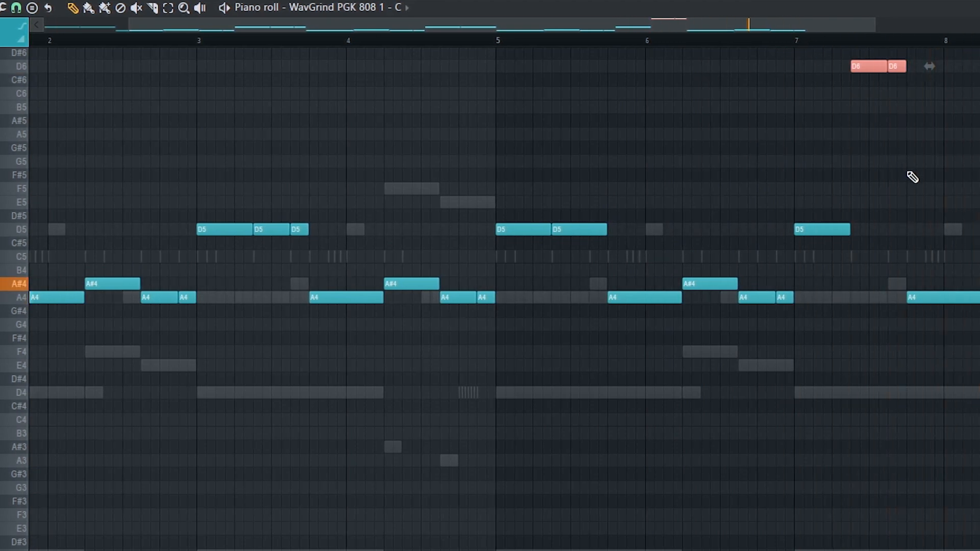
scroll(965, 311, up, 3)
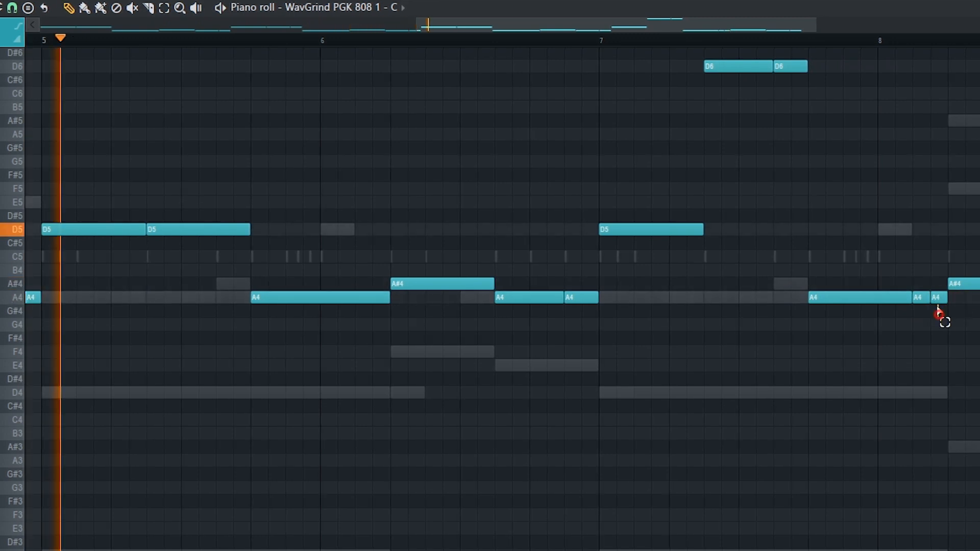
drag(938, 314, 933, 306)
key(ctrl+Up)
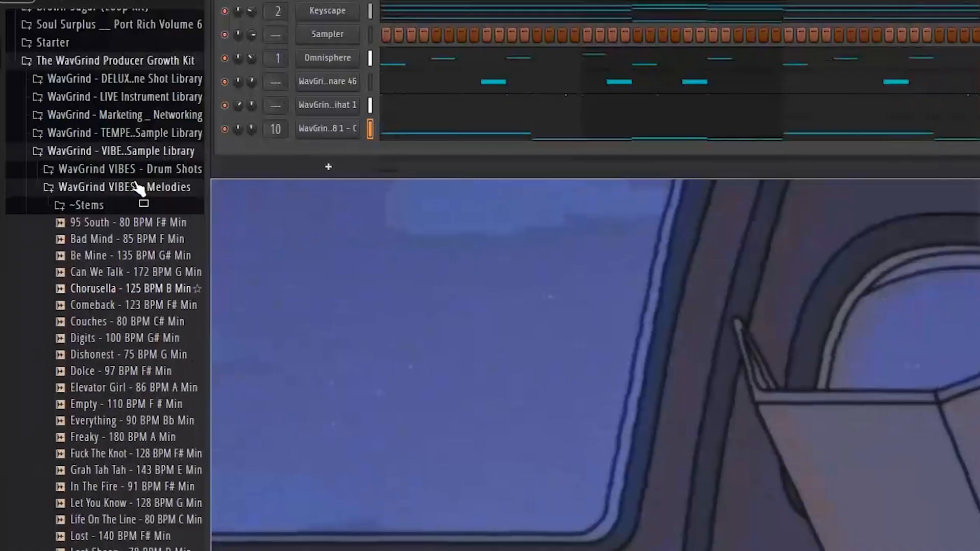
Browse the WavGrind VIBES sample library's Drum Shots to its Kicks folder.
scroll(153, 229, up, 3)
click(162, 242)
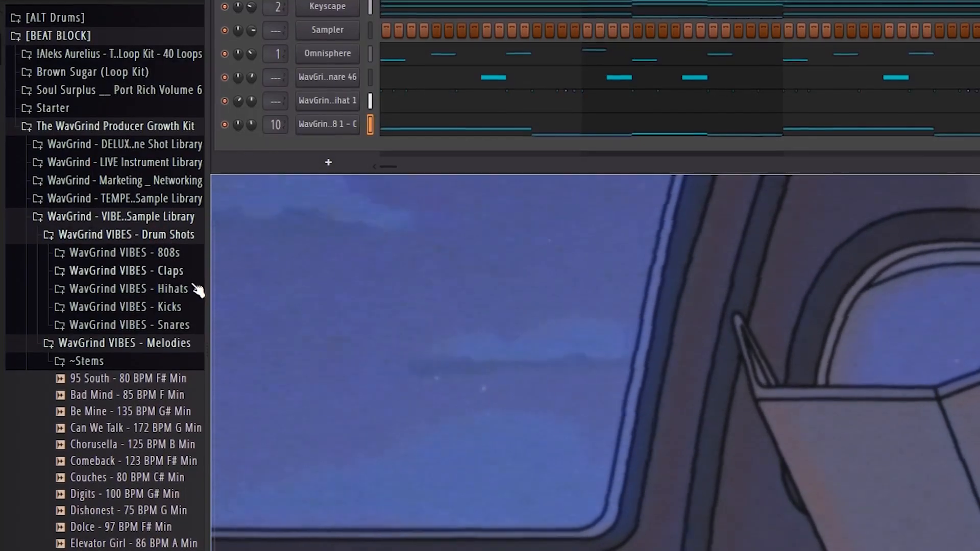
click(187, 305)
click(143, 11)
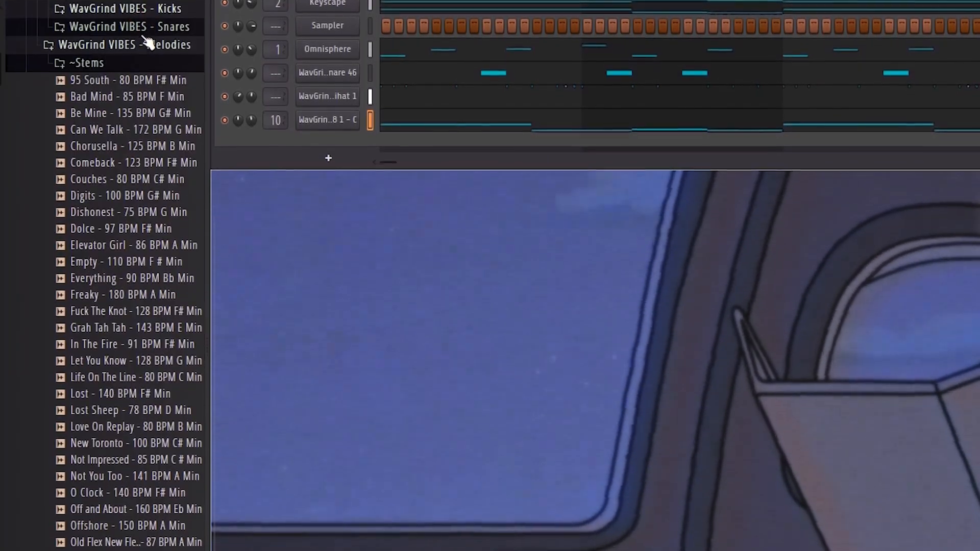
click(160, 11)
Audition WavGrind VIBES Kick 1 through Kick 12 and add Kick 12 to the channel rack.
click(170, 24)
click(167, 40)
click(168, 57)
click(165, 73)
click(161, 85)
click(163, 101)
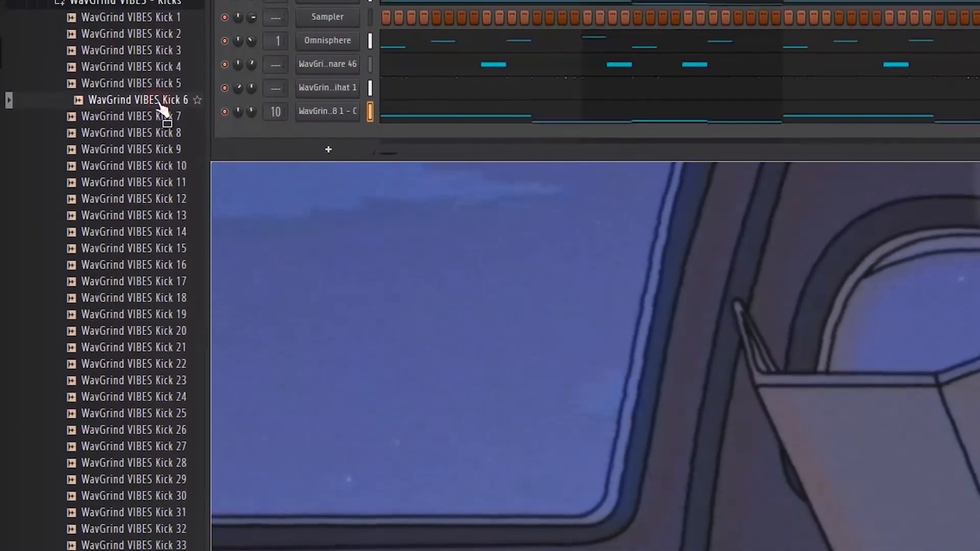
click(163, 118)
click(159, 131)
click(163, 148)
click(165, 164)
click(166, 180)
click(166, 193)
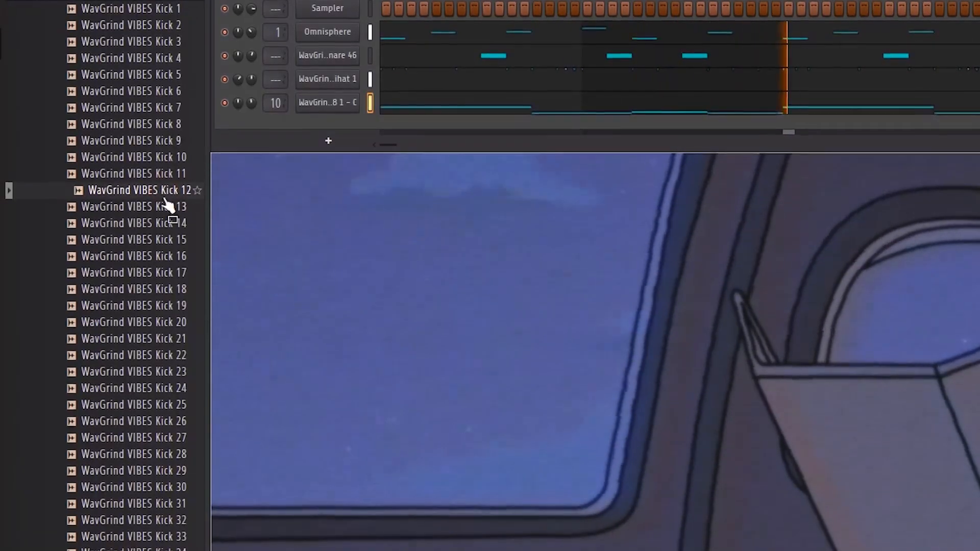
drag(167, 197, 363, 105)
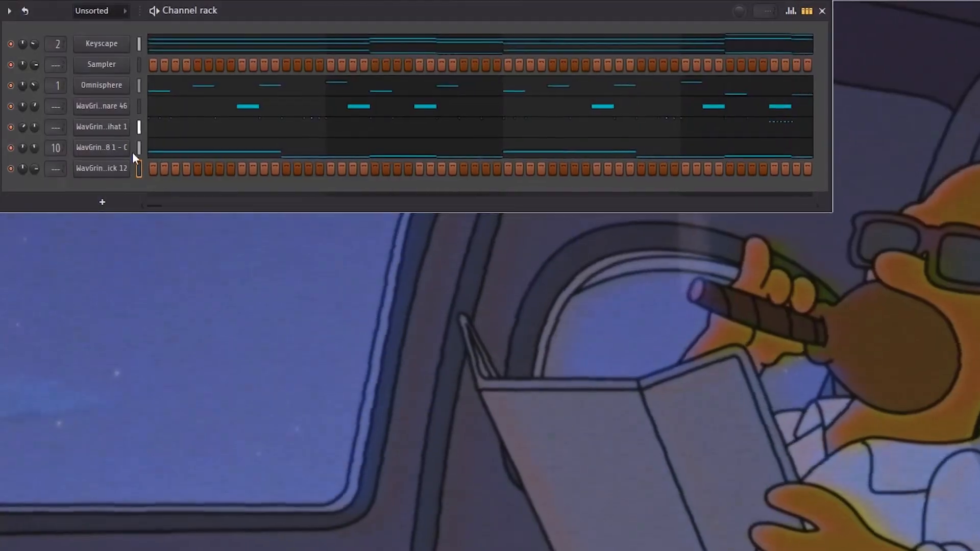
Copy the 808 channel's notes into the WavGrind VIBES Kick 12 channel and slightly lower the kick's volume.
click(138, 148)
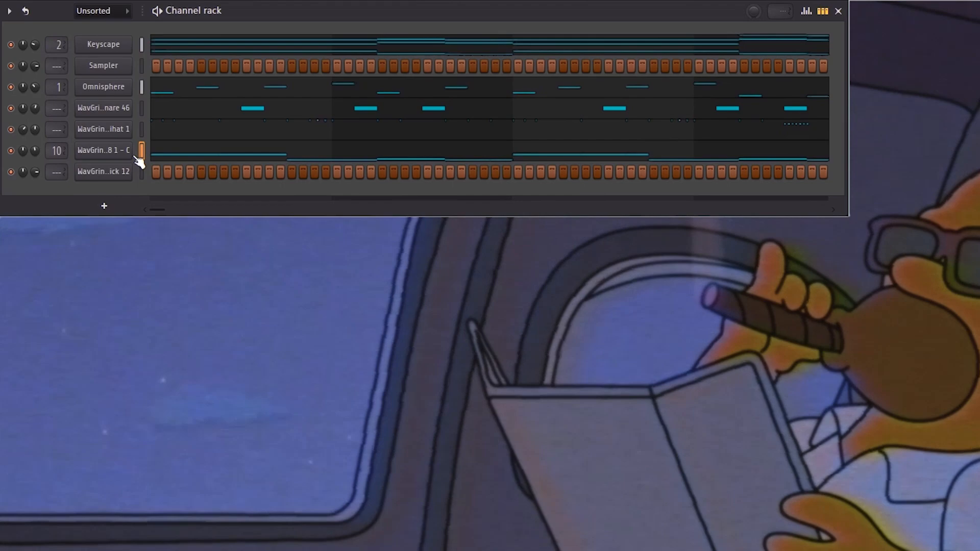
click(123, 172)
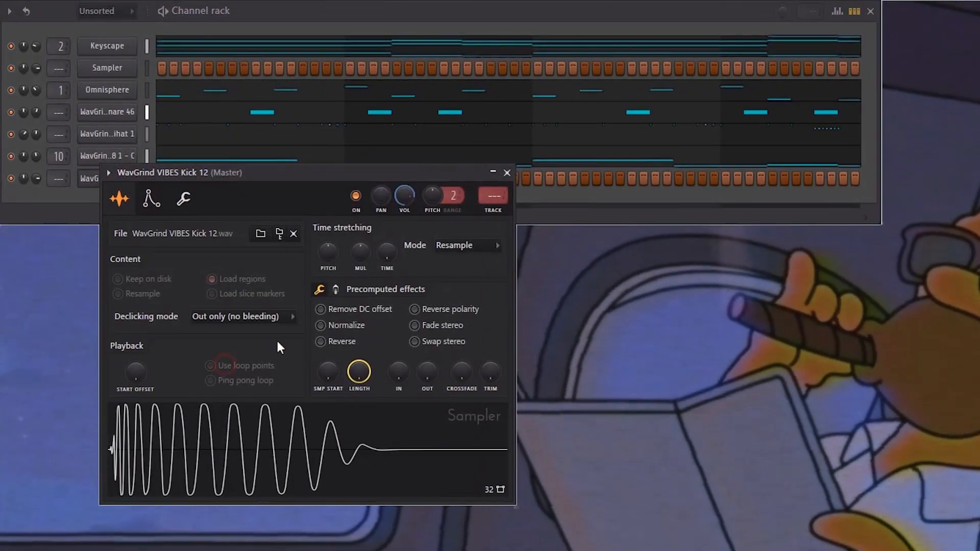
click(498, 170)
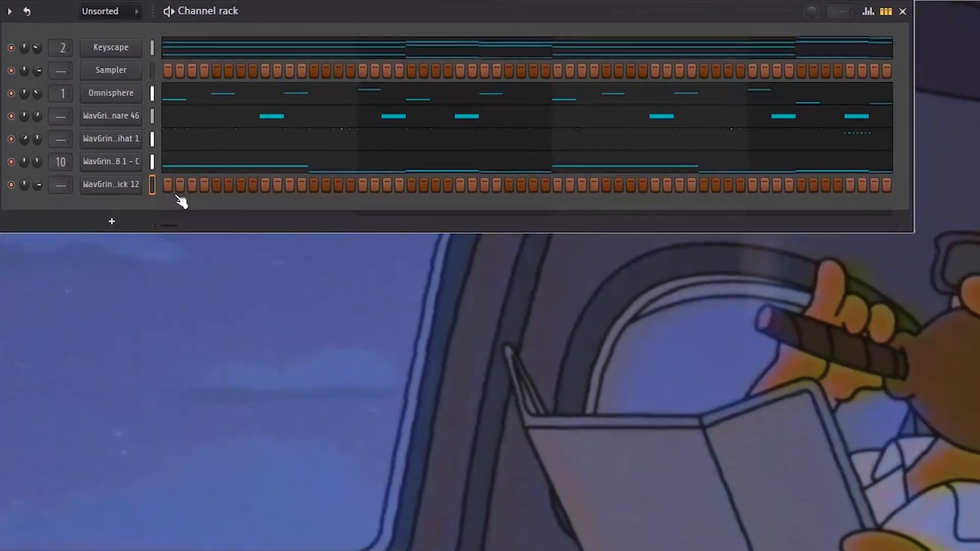
key(ctrl+v)
drag(36, 182, 36, 191)
Open the kick's note pattern and limit all of its pasted notes to C5.
right_click(186, 192)
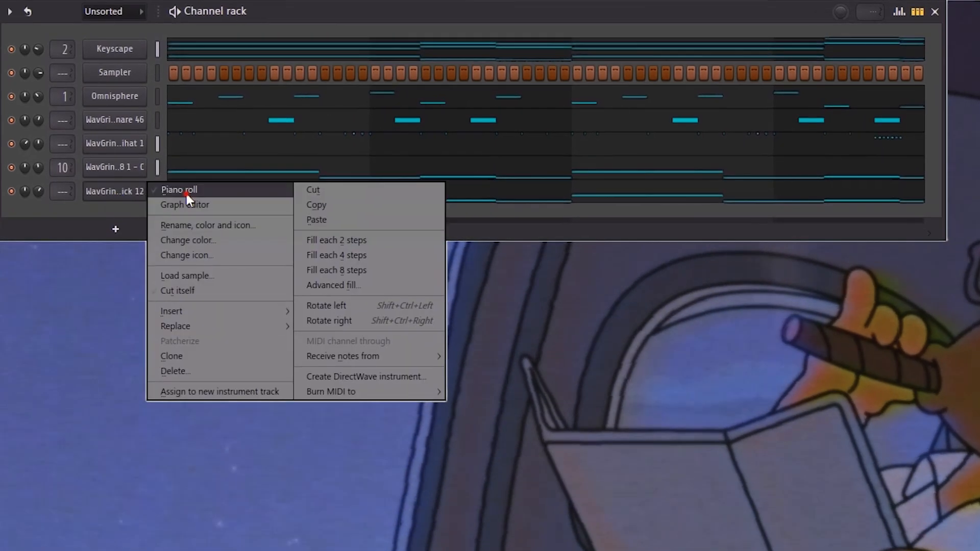
click(186, 193)
key(alt+k)
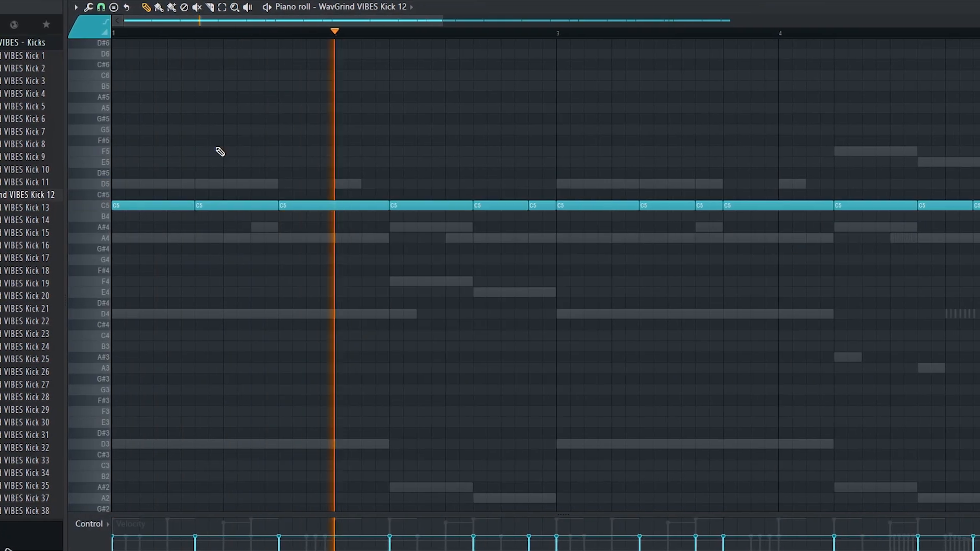
key(F5)
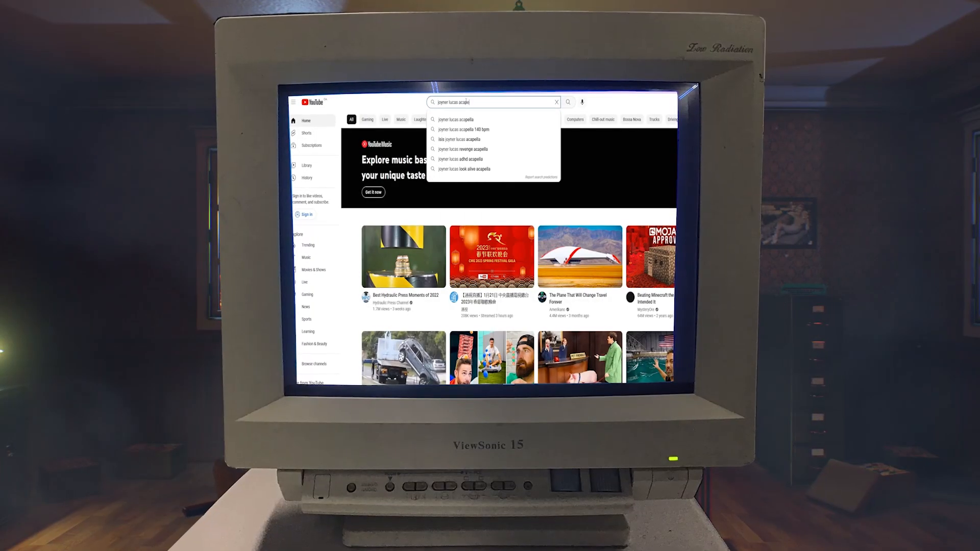
Search YouTube for "joyner lucas acapella".
text(lla)
key(Return)
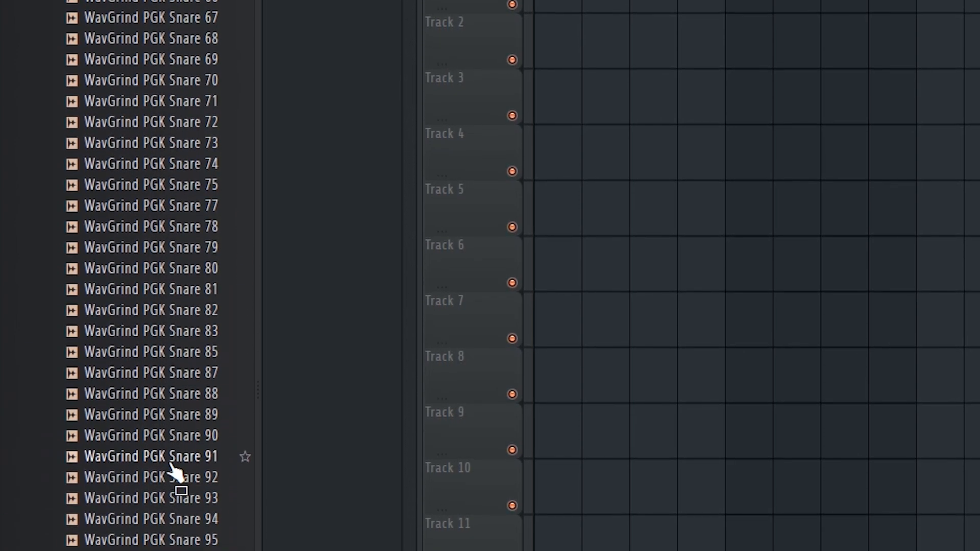
Audition the Captain, Cardo, Caro and Ancient loops among the WavGrind PGK bonus melodies, and place Cliff - 119 BPM F# Min on track 1.
click(204, 408)
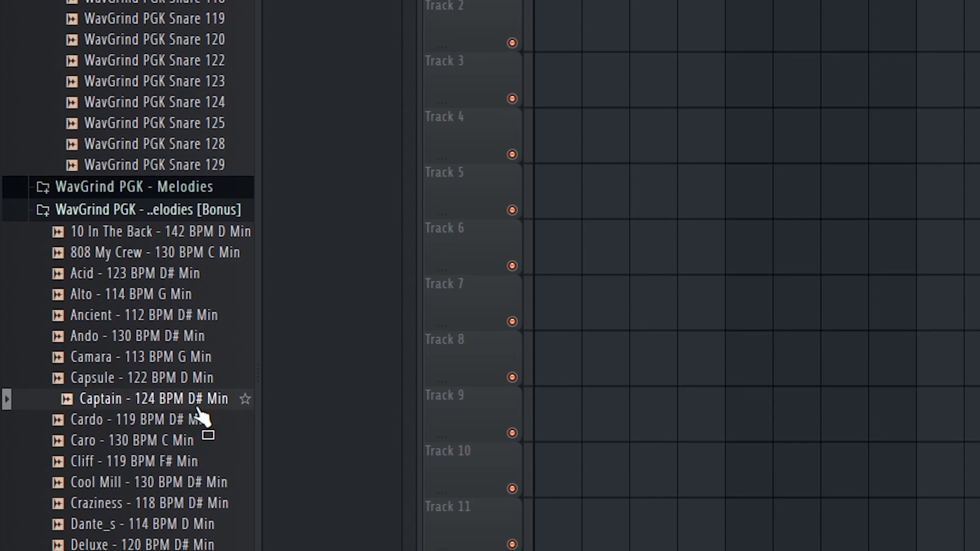
click(200, 420)
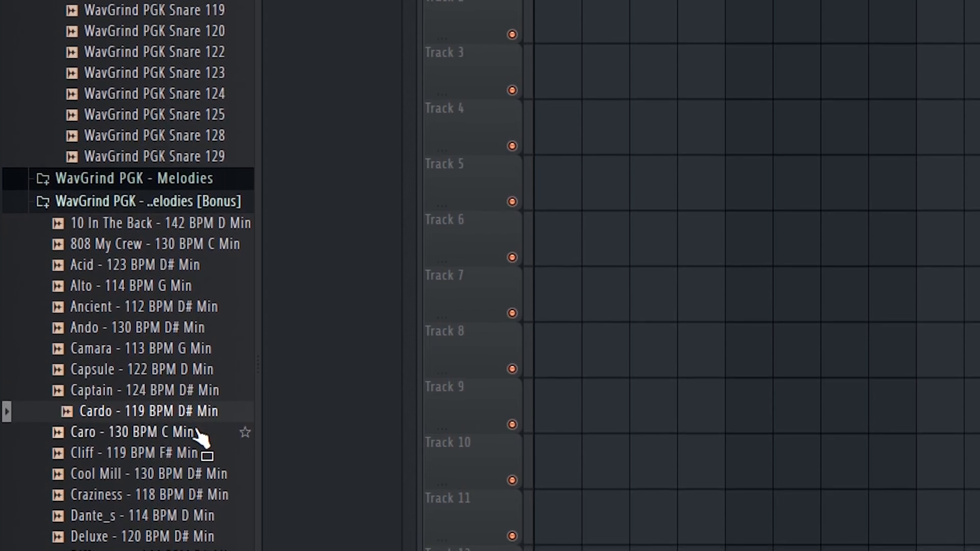
click(200, 434)
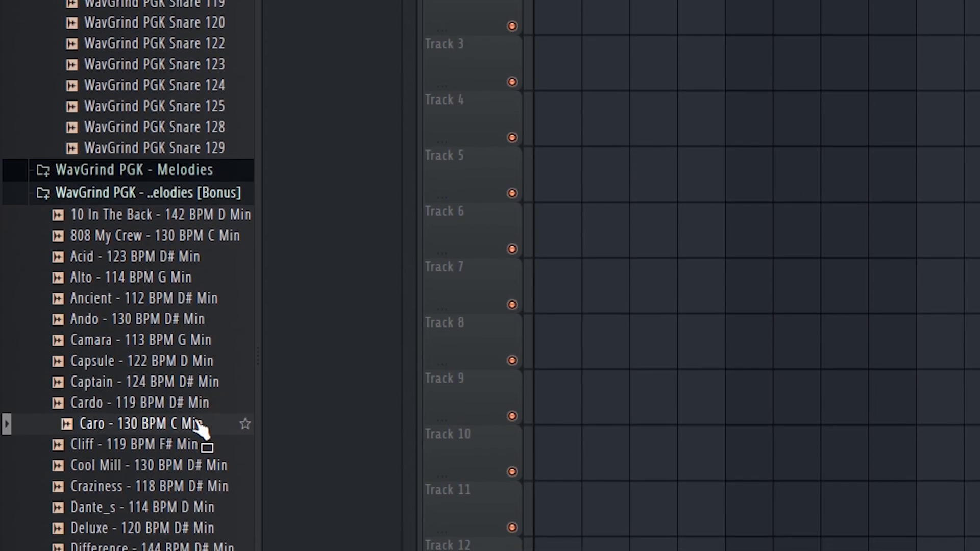
click(201, 301)
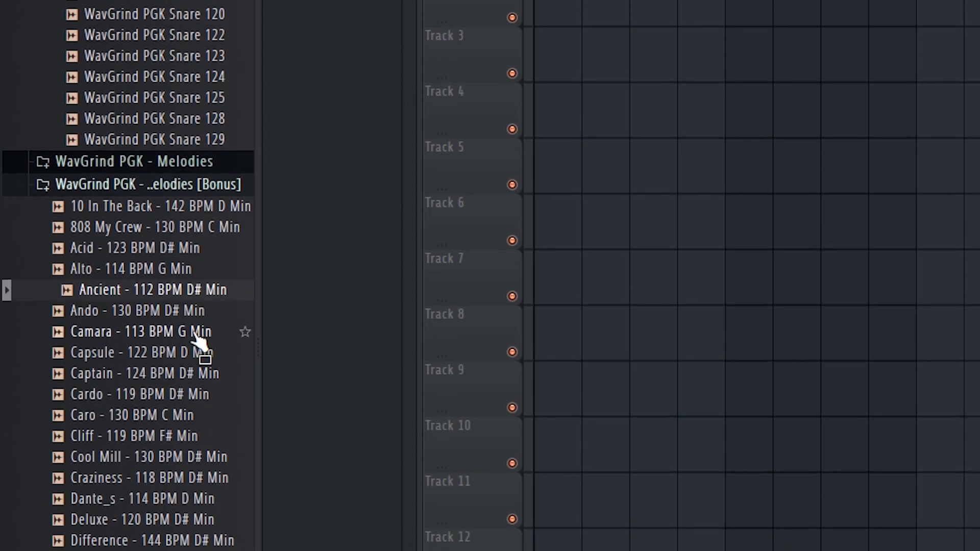
click(197, 432)
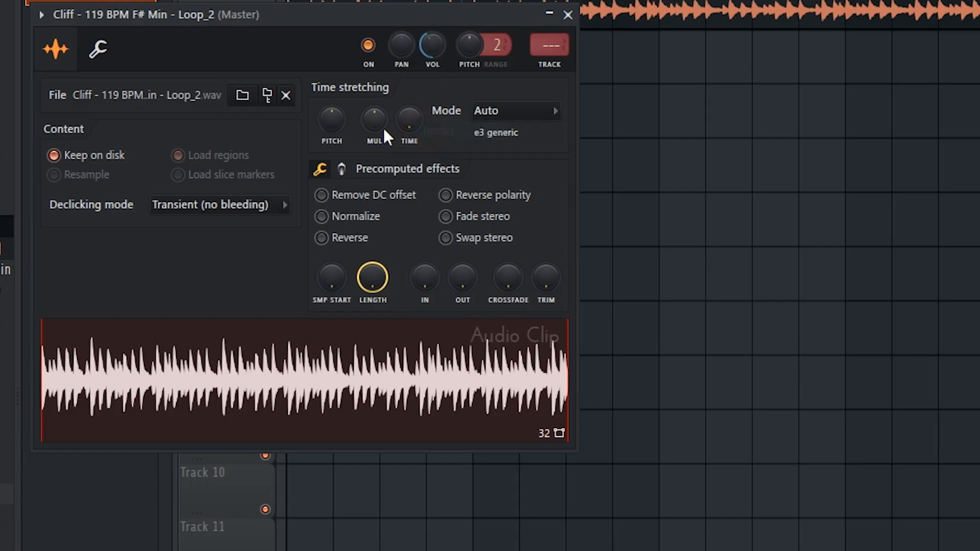
Set the Cliff loop's time-stretch amount and choose Stretch as its stretching mode.
right_click(382, 127)
right_click(338, 124)
click(352, 131)
click(513, 123)
click(510, 164)
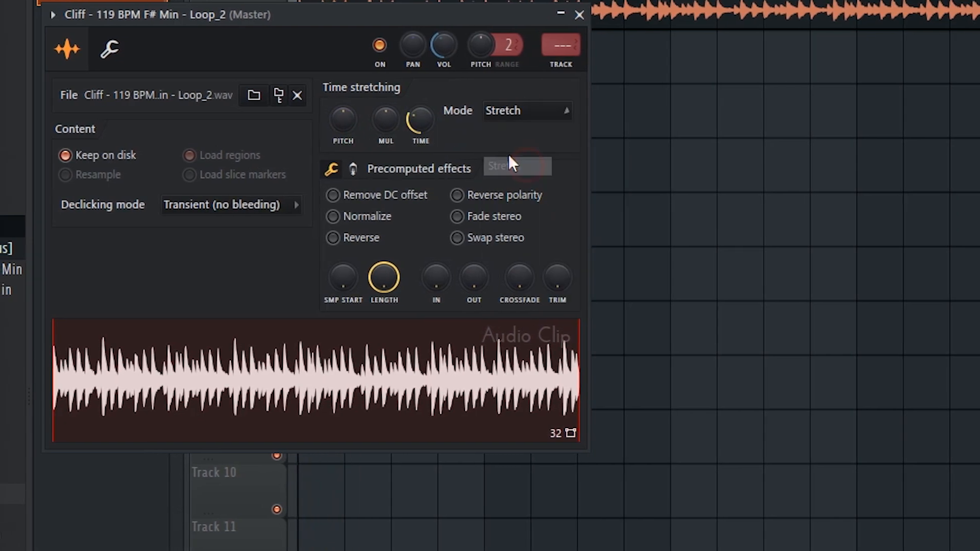
Lower the pitch of the Cliff loop and adjust the project tempo.
drag(354, 113, 354, 117)
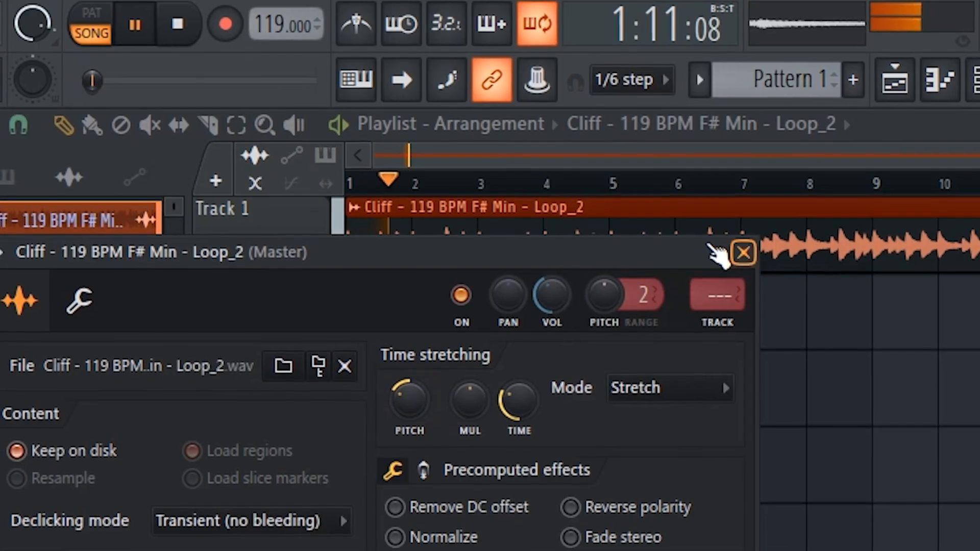
drag(280, 33, 279, 22)
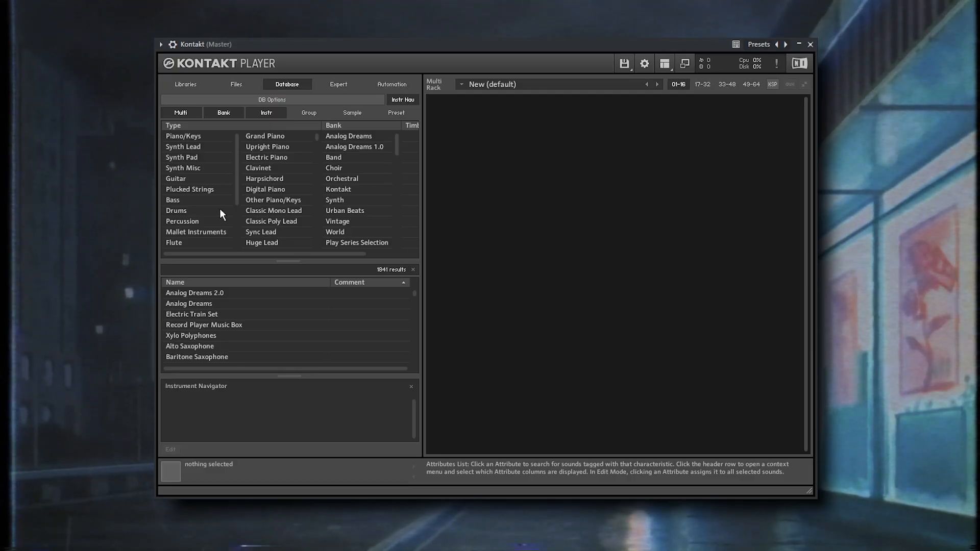
Filter the Kontakt database by Flute and load the Bansuri instrument into the rack.
click(188, 232)
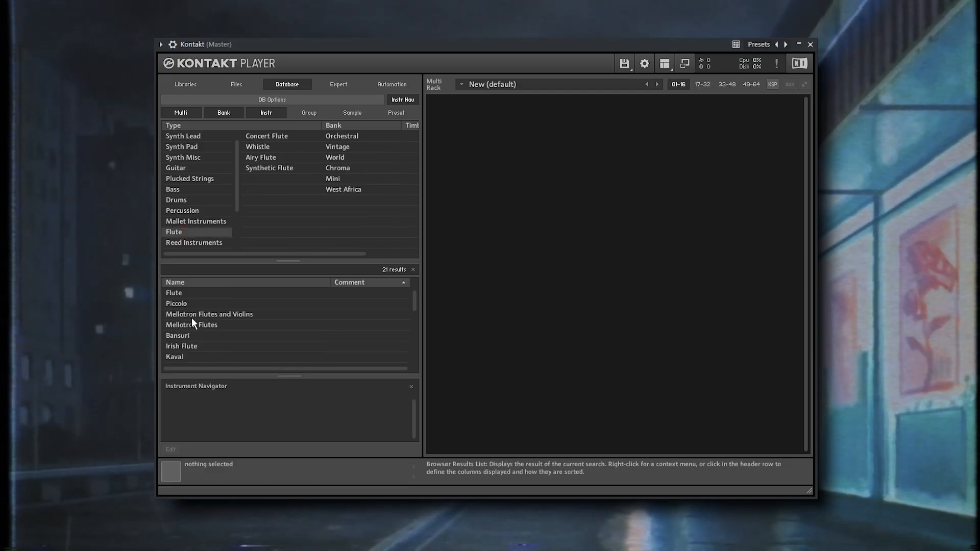
drag(181, 337, 248, 325)
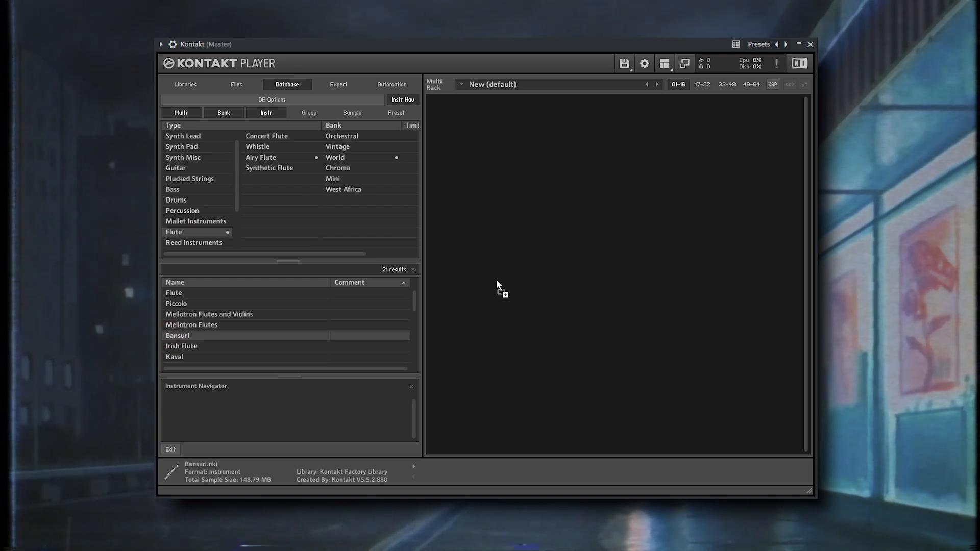
drag(497, 281, 497, 277)
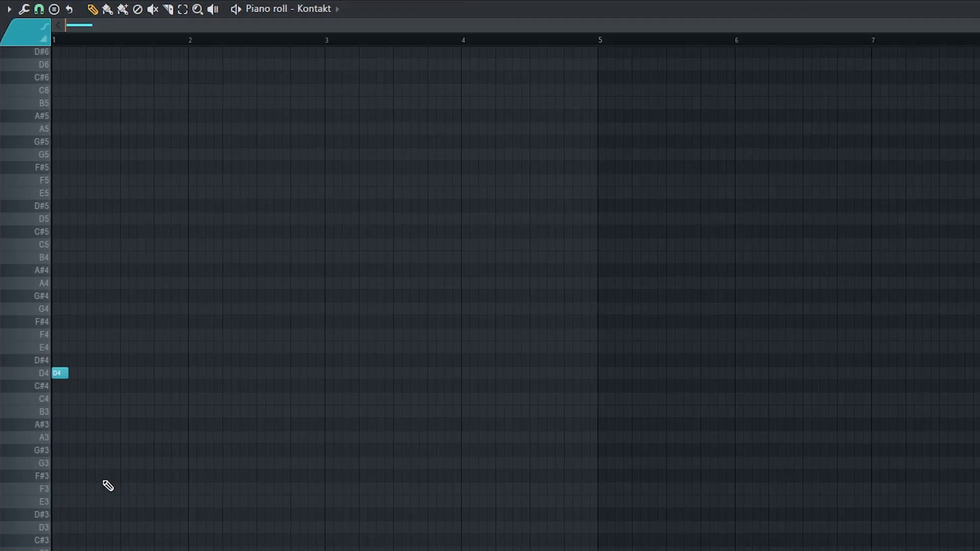
Play back the single D4 note at the start of the Kontakt flute pattern.
key(space)
key(space)
key(space)
key(space)
key(space)
key(space)
key(space)
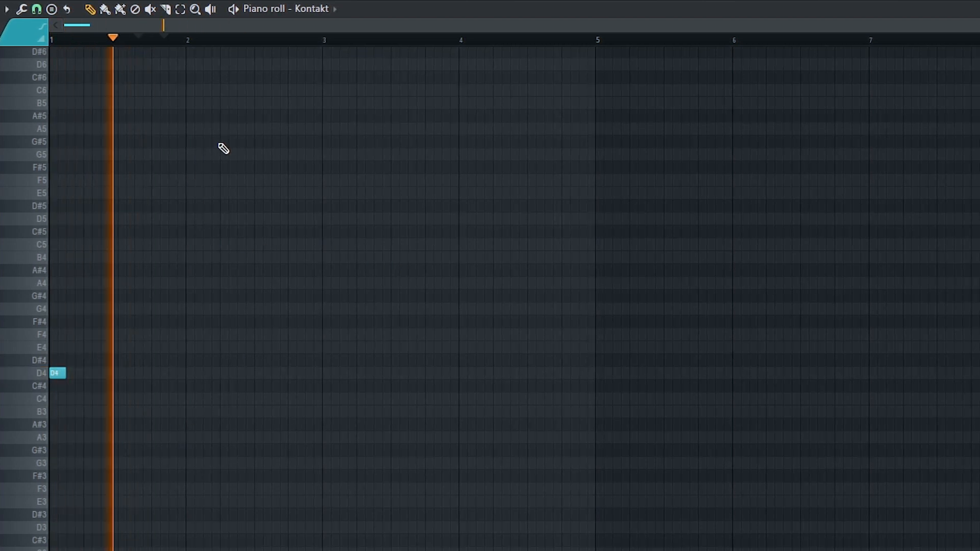
Add four consecutive descending flute notes, A5, G5, F5 and E5, across the second half of bar 2.
click(258, 129)
click(275, 155)
key(space)
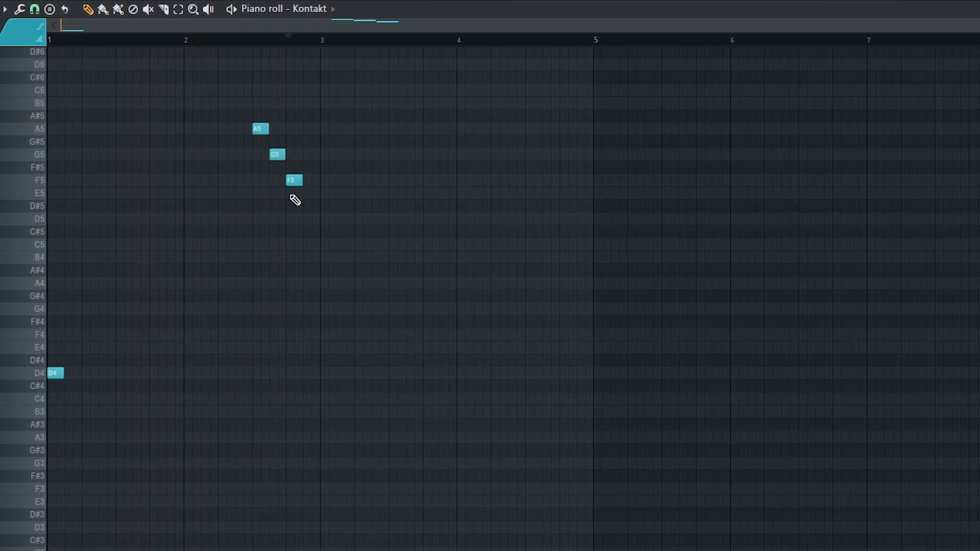
key(space)
scroll(245, 170, up, 5)
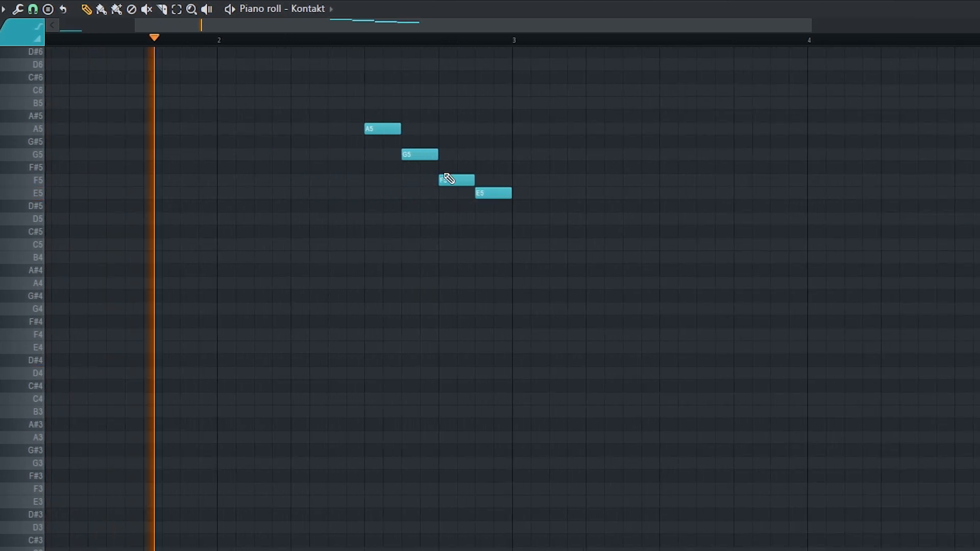
scroll(448, 179, up, 1)
Set the note snap to 1/6 beat and trim the start of the flute's G5 so it begins slightly after the A5 ends.
click(32, 9)
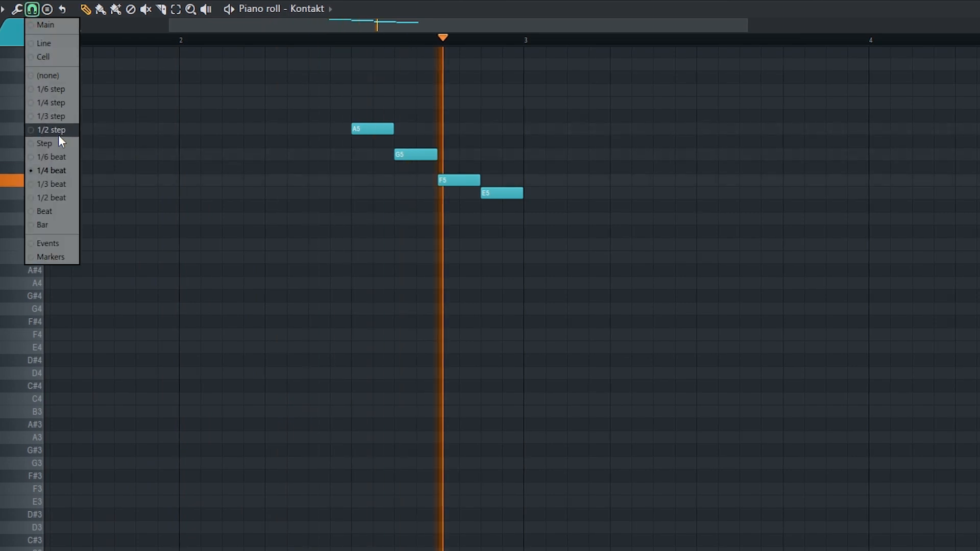
click(57, 157)
mouse_move(450, 155)
mouse_down()
mouse_move(427, 158)
mouse_move(436, 159)
mouse_up()
drag(613, 137, 403, 204)
drag(606, 118, 345, 223)
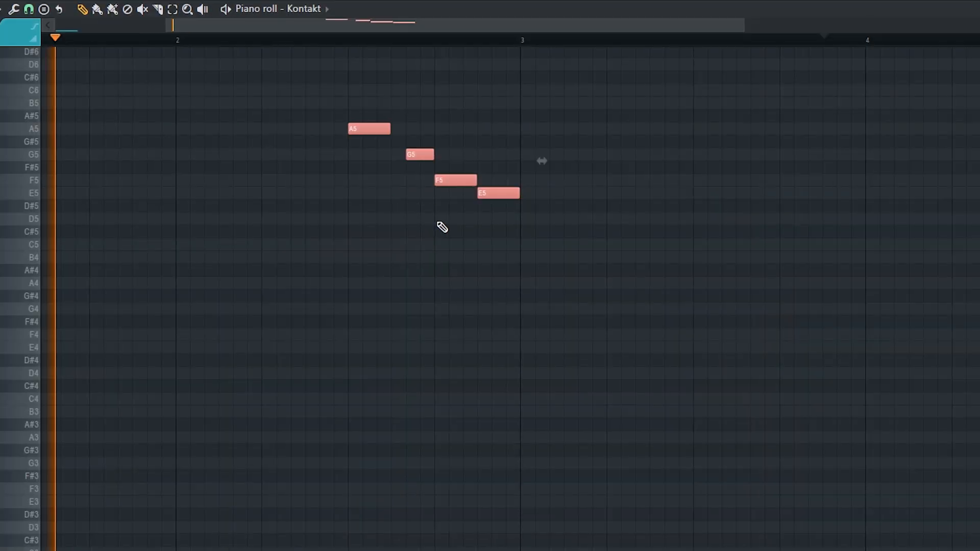
Add an F5 about 5/6 beat long at the start of bar 3 and shorten bar 2's F5 and E5 to about a quarter beat.
click(528, 179)
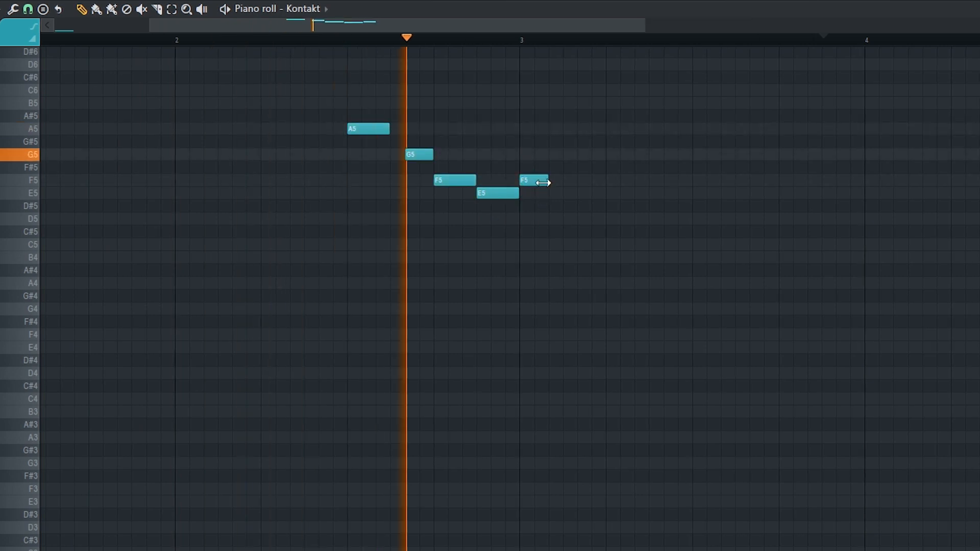
drag(547, 180, 577, 184)
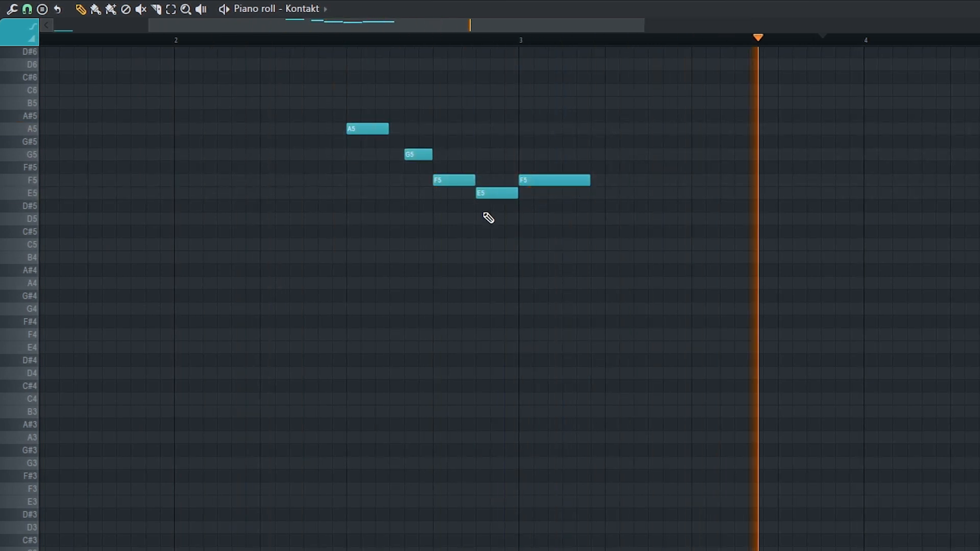
key(space)
drag(494, 223, 462, 177)
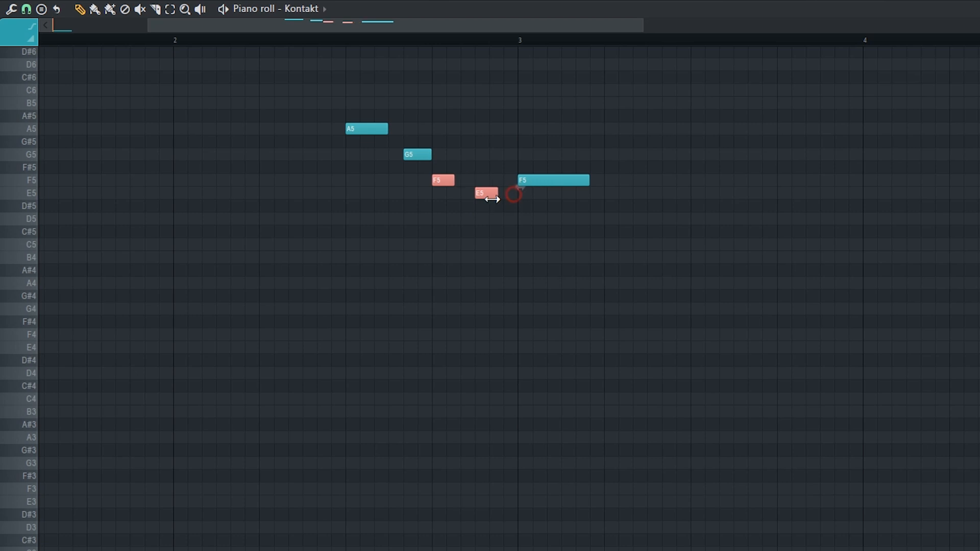
key(space)
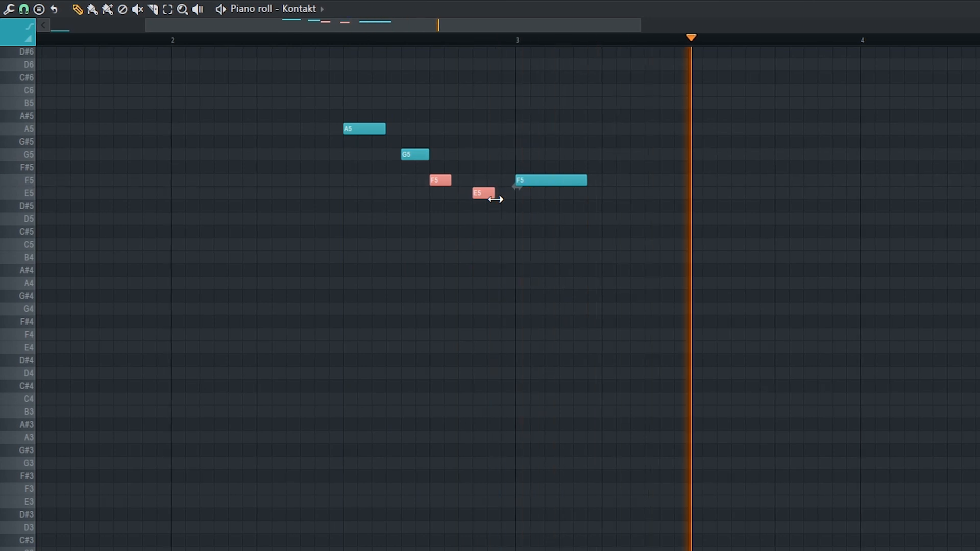
Slightly lengthen bar 2's F5 and E5, and add a rising E5, F5, G5, A5 run into bar 4 followed by a G5.
drag(496, 199, 499, 200)
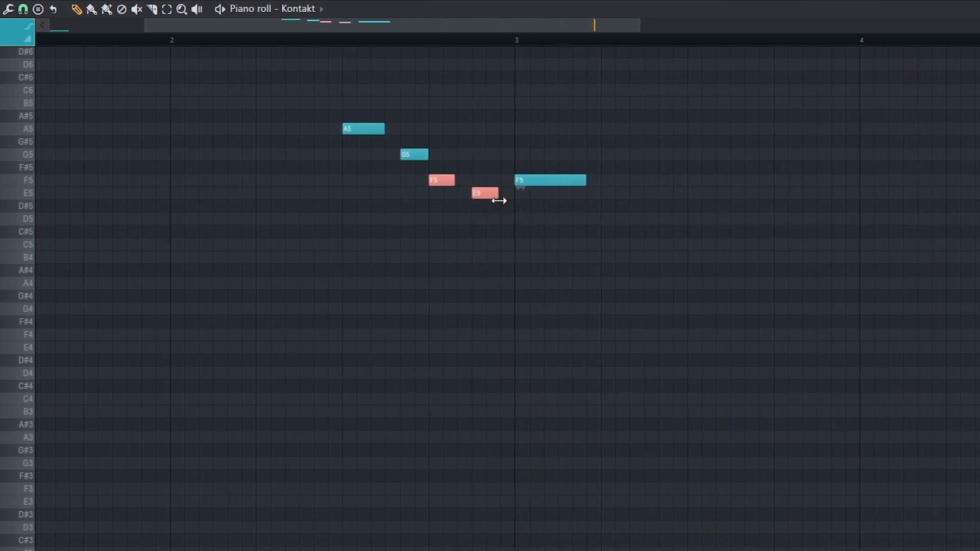
scroll(506, 208, down, 3)
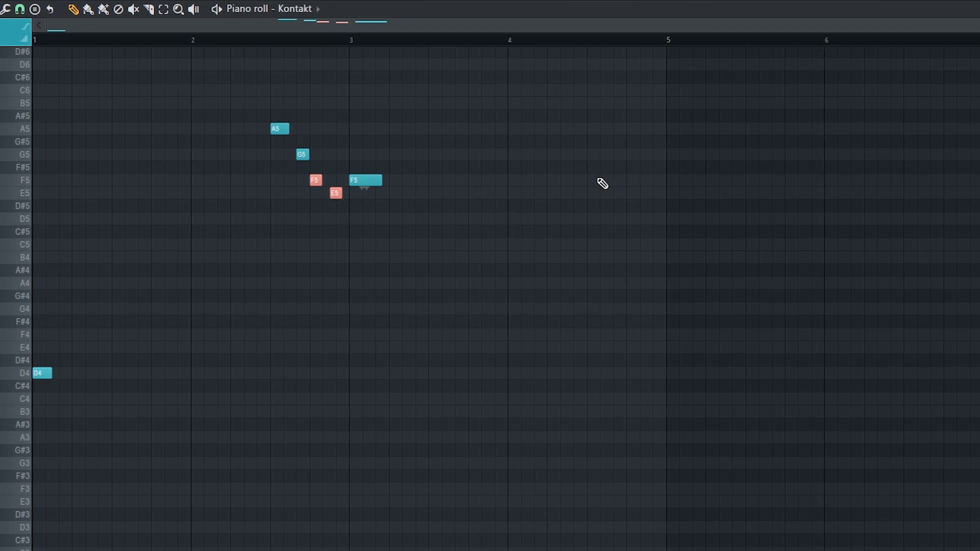
scroll(483, 220, up, 2)
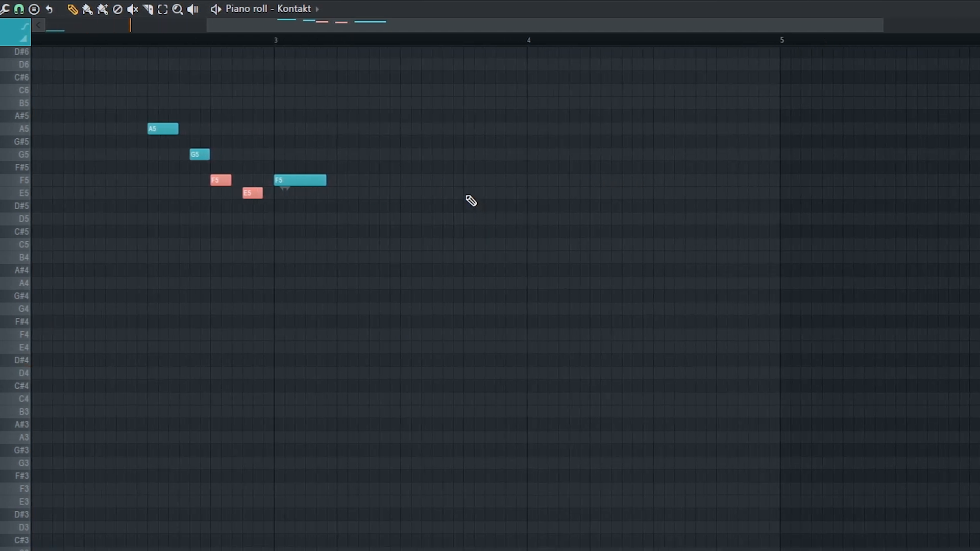
click(465, 193)
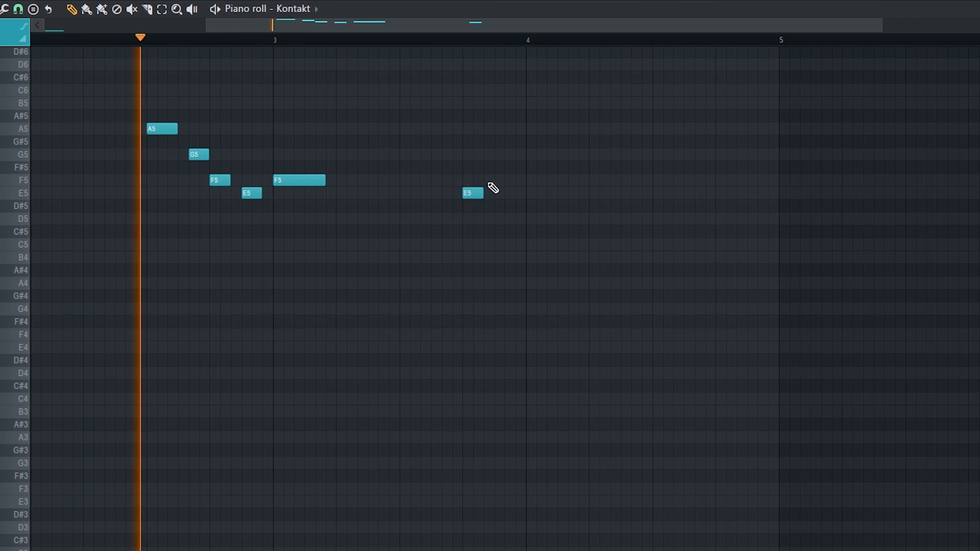
click(489, 181)
click(506, 155)
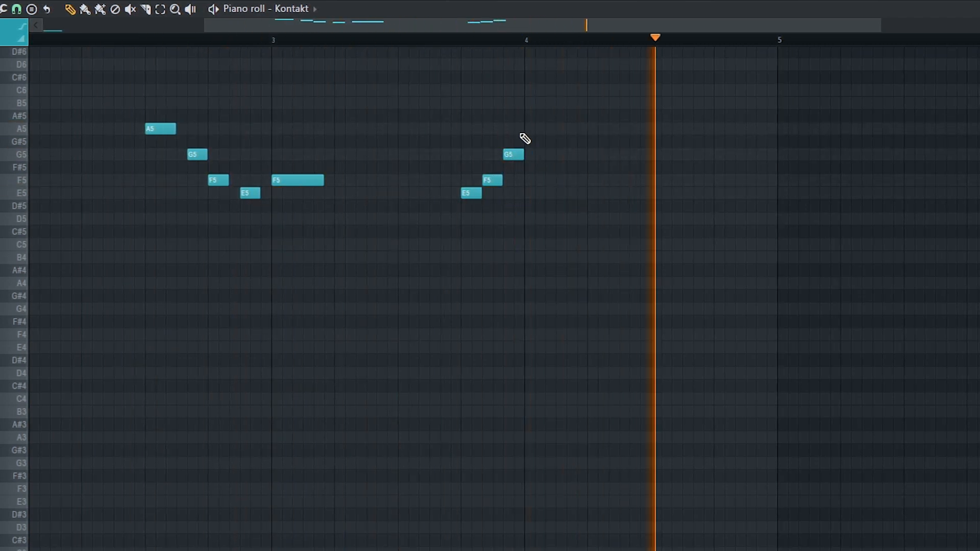
scroll(520, 138, up, 2)
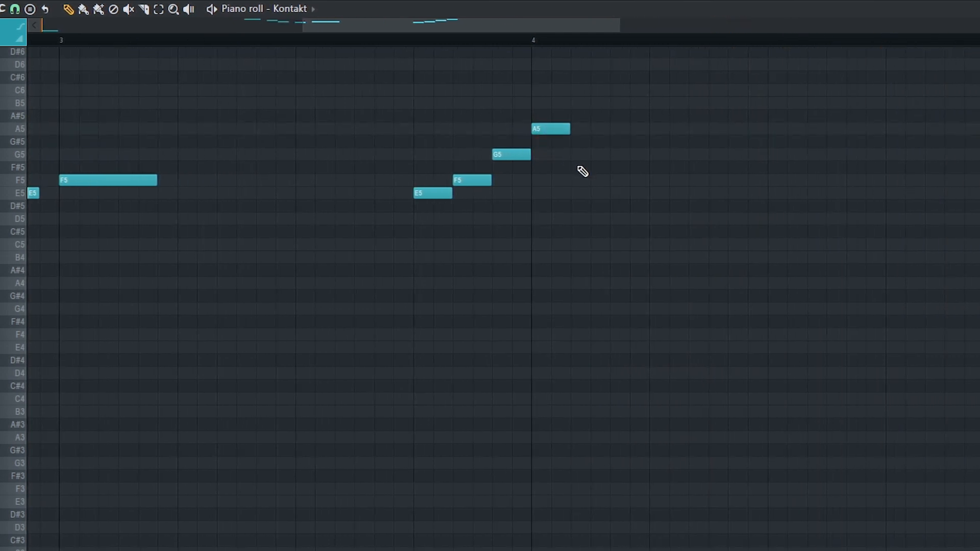
click(186, 41)
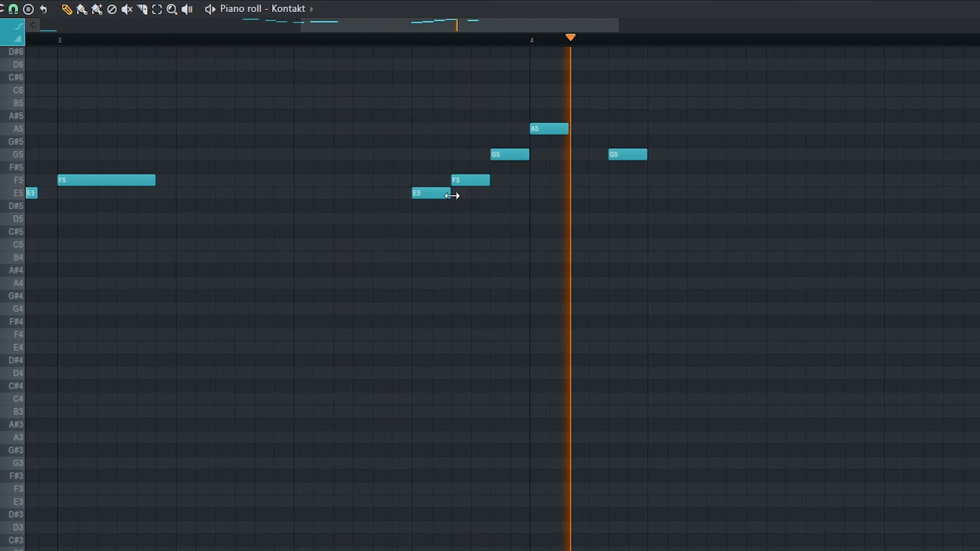
Shorten the E5 and F5 before bar 4 to 1/6 beat and move that F5 and the next G5 1/6 beat earlier.
drag(451, 193, 438, 195)
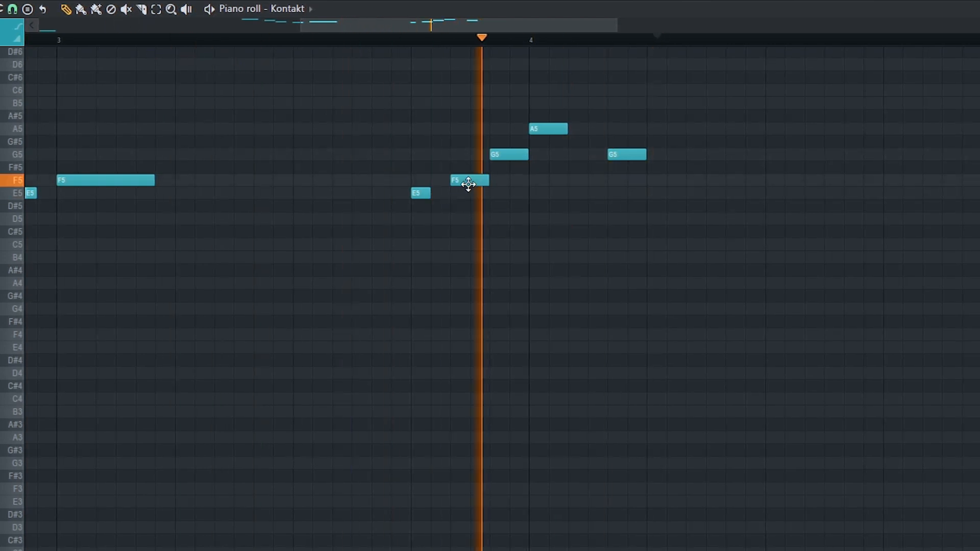
drag(468, 184, 449, 184)
key(space)
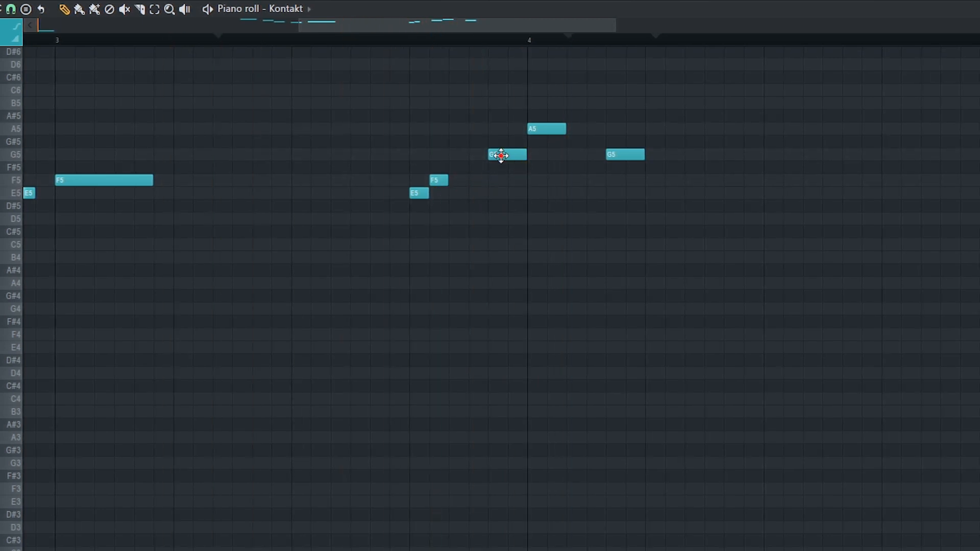
drag(501, 155, 481, 160)
key(space)
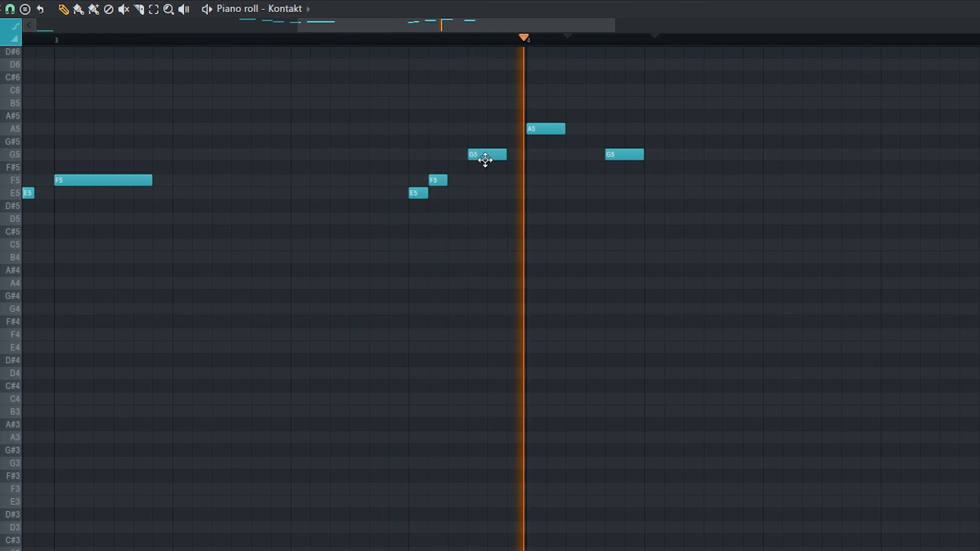
key(space)
Set the note snap to 1/2 step and retime bar 3's closing run with quarter-beat E5 and F5 notes and a slightly later G5.
click(9, 9)
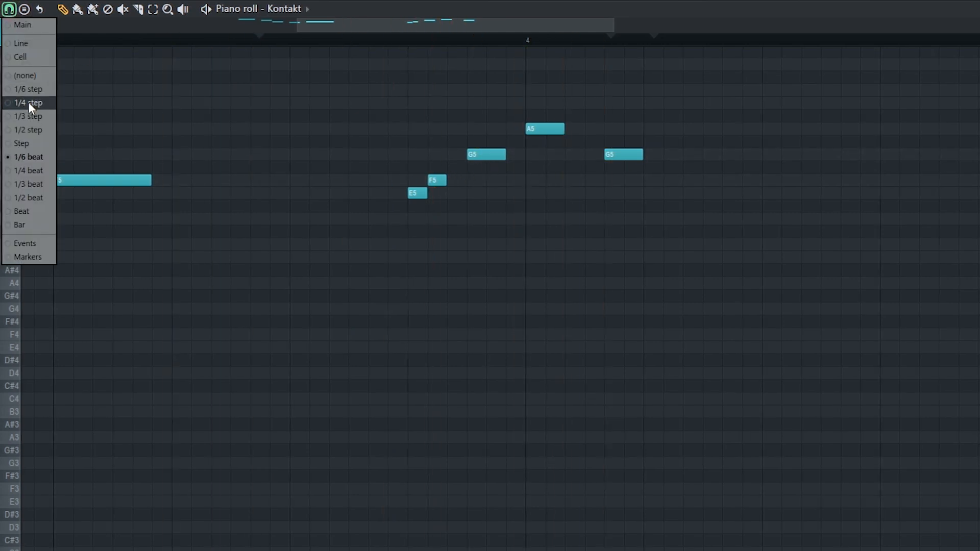
click(29, 131)
key(space)
drag(436, 185, 448, 181)
key(space)
key(space)
drag(486, 153, 418, 211)
drag(453, 181, 462, 180)
key(space)
key(space)
key(space)
key(space)
Continue the flute phrase through bar 4 with short F5, E5, F5, E5, D5 and C5 notes.
click(645, 180)
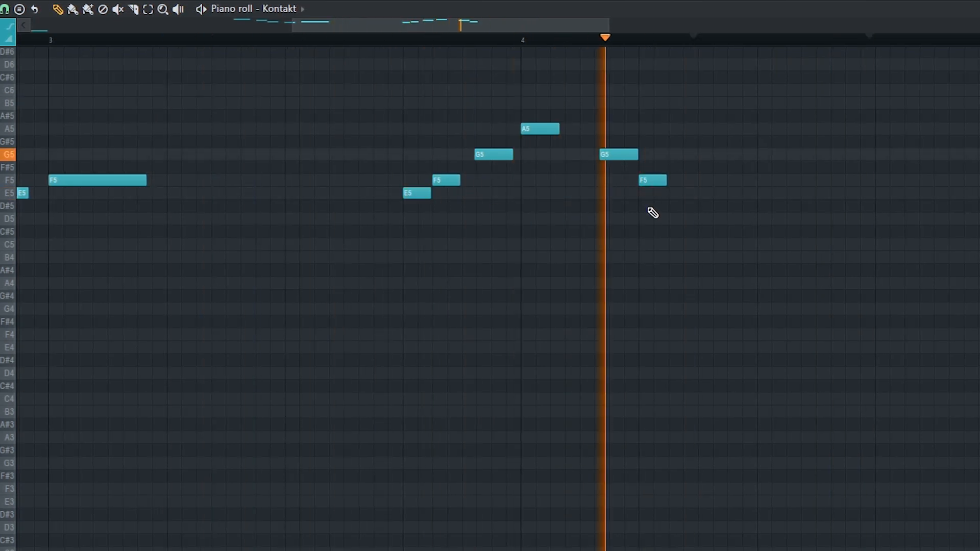
click(700, 194)
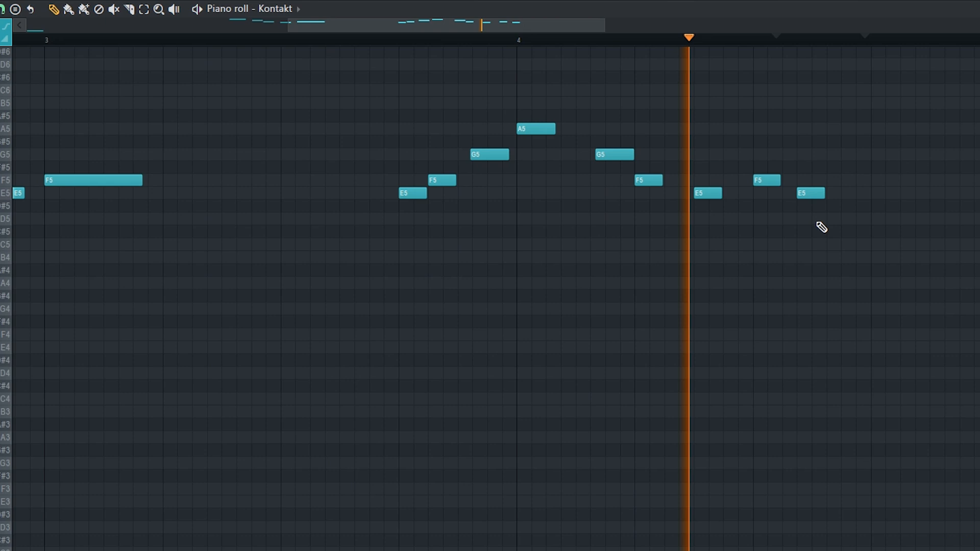
drag(548, 29, 614, 29)
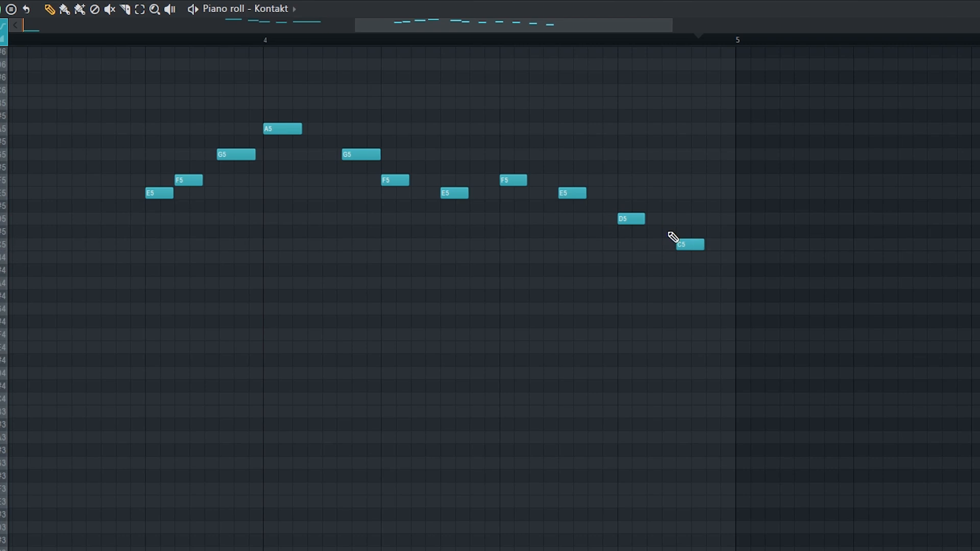
Cut the flute's lows with a high-pass on band 1 of Kontakt's Parametric EQ 2, placed just above 200 Hz.
drag(747, 408, 744, 369)
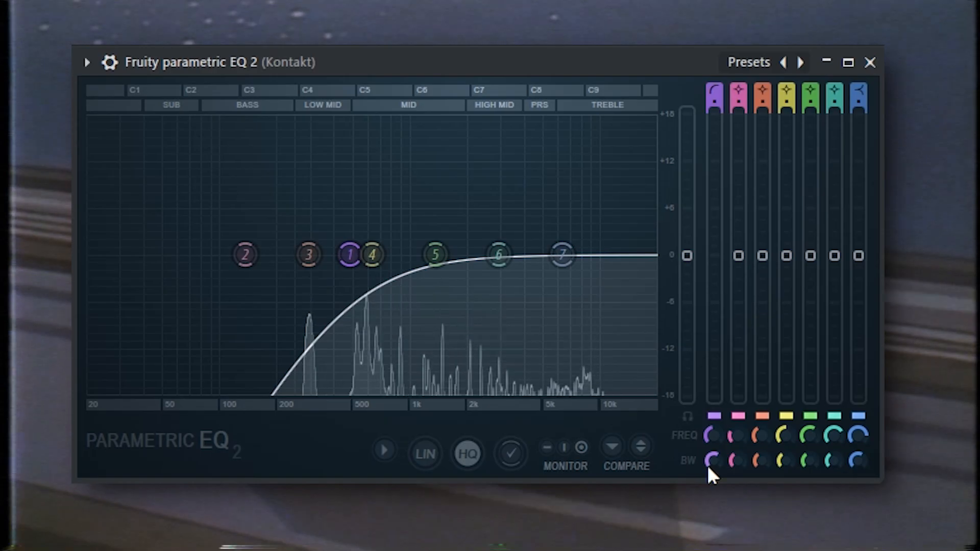
drag(713, 433, 713, 433)
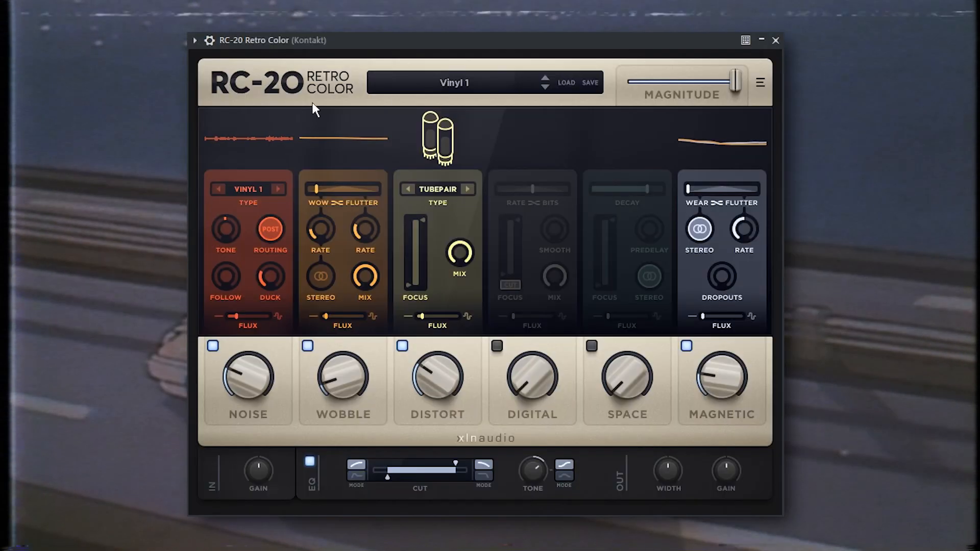
Browse the User presets of Kontakt's RC-20 Retro Color and audition Voluminous, 1.21 Gigawatts and 2klix.
click(484, 82)
click(242, 162)
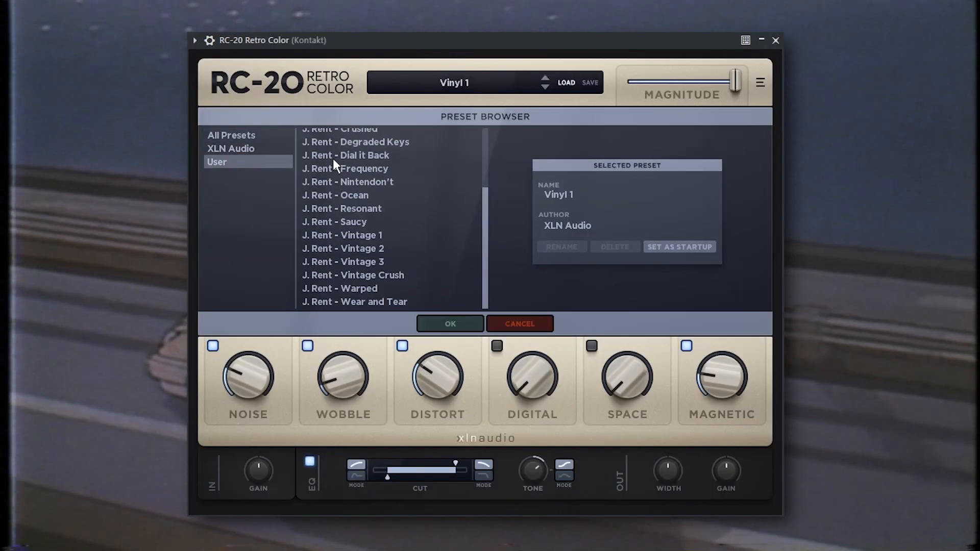
scroll(333, 158, up, 3)
click(354, 136)
click(360, 147)
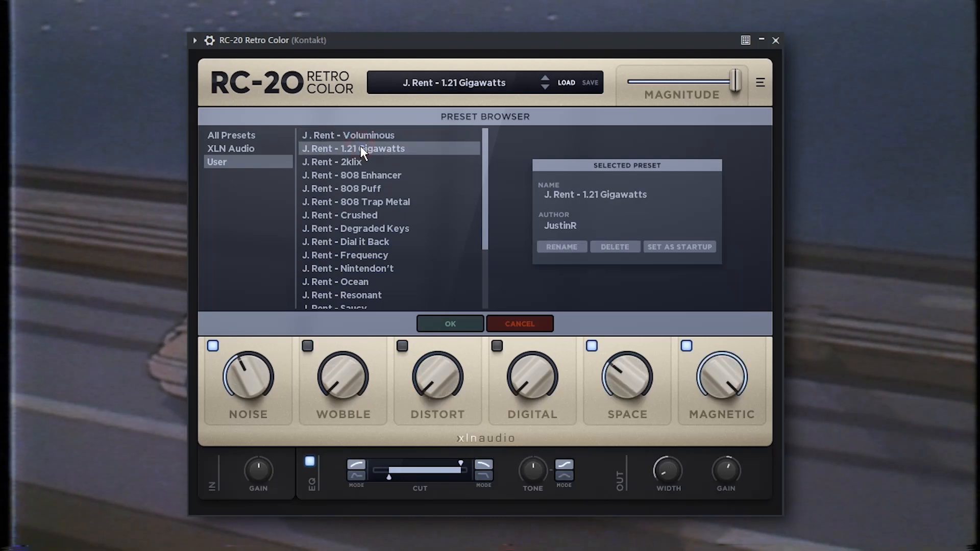
click(361, 160)
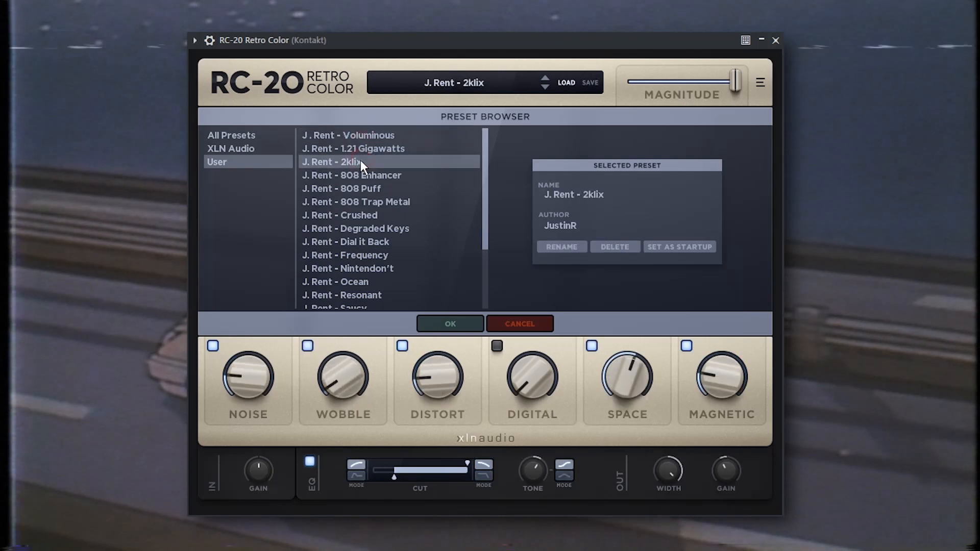
Audition the RC-20 presets Degraded Keys, Crushed, Dial it Back and Frequency on the flute.
click(389, 229)
click(387, 217)
click(385, 244)
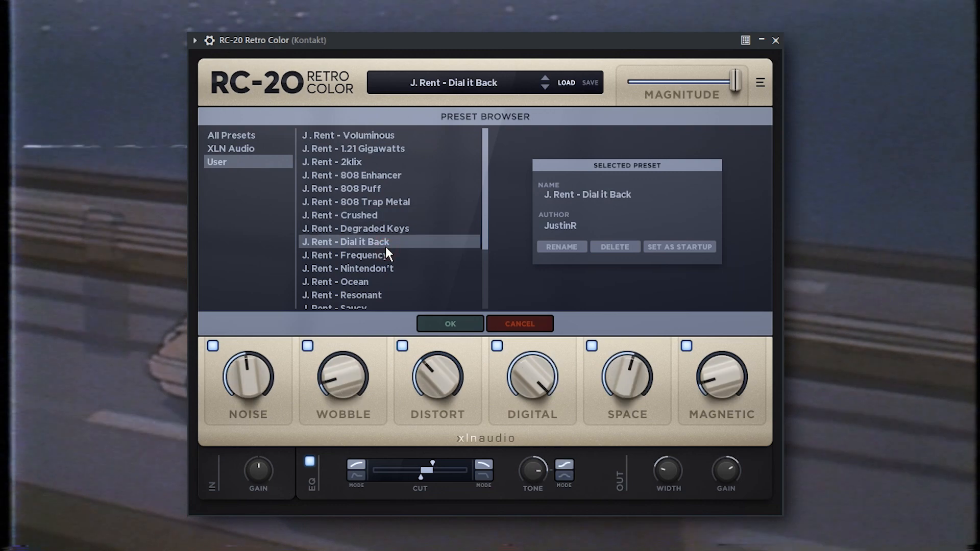
click(385, 256)
scroll(385, 271, down, 2)
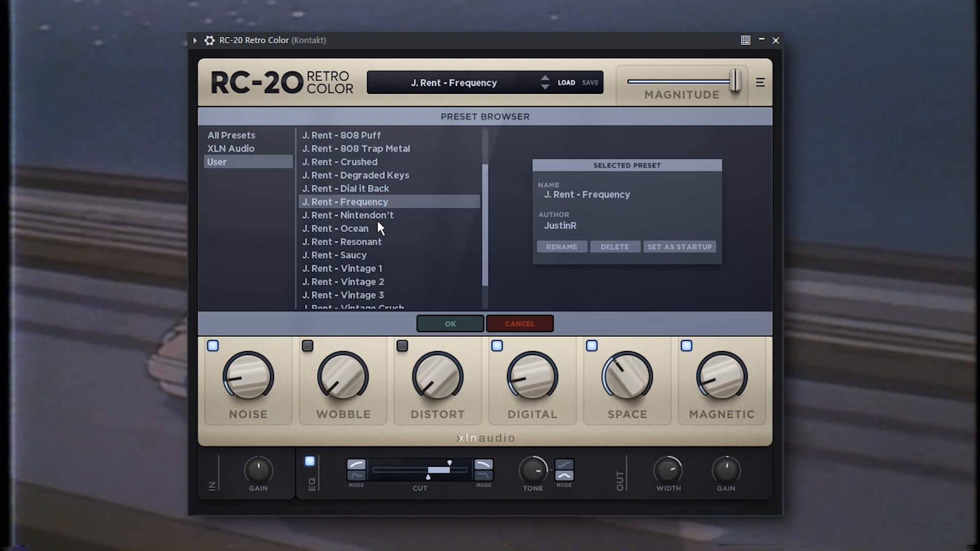
Audition the RC-20 presets Nintendon't and Resonant, and load Saucy on the flute.
click(377, 217)
click(373, 242)
click(370, 257)
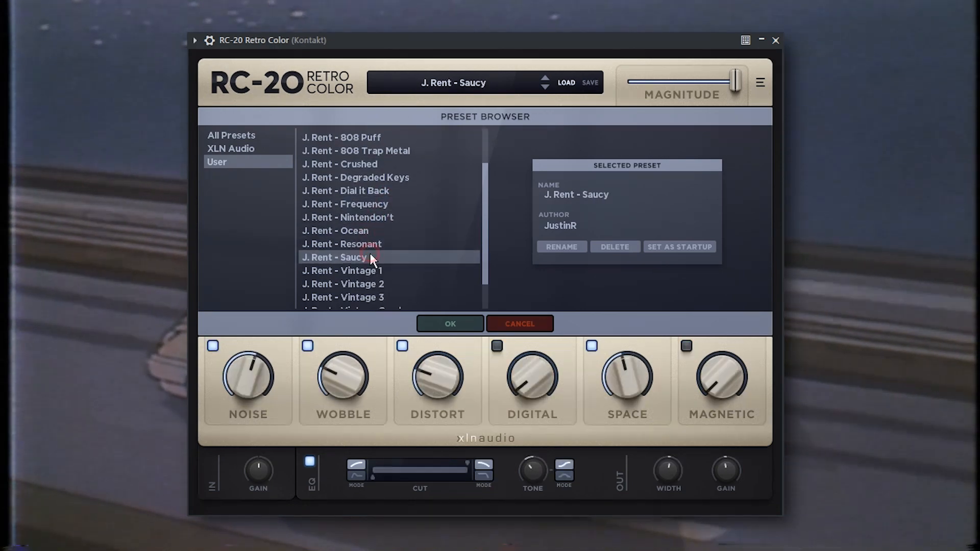
Set RC-20's Noise to 19 % and adjust the Space module's decay and focus.
scroll(370, 256, up, 1)
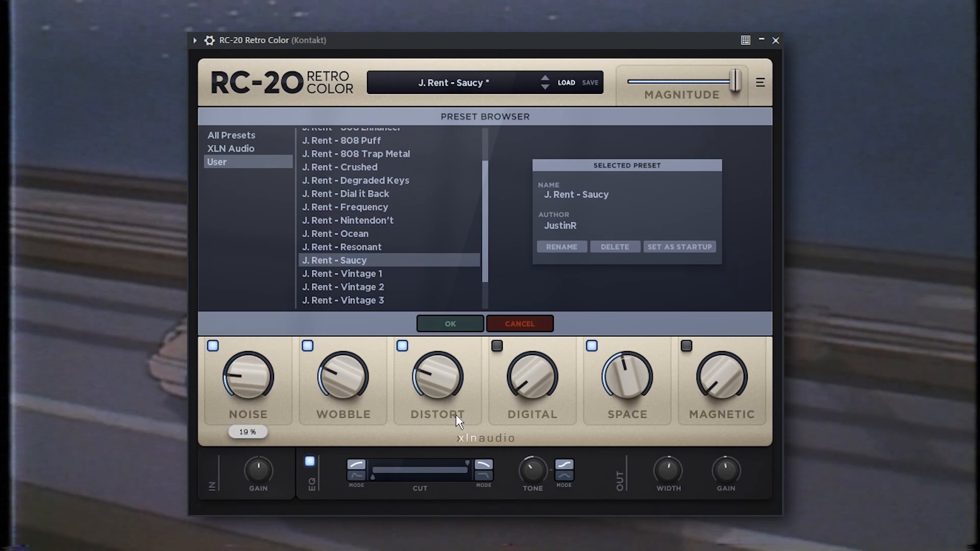
click(485, 82)
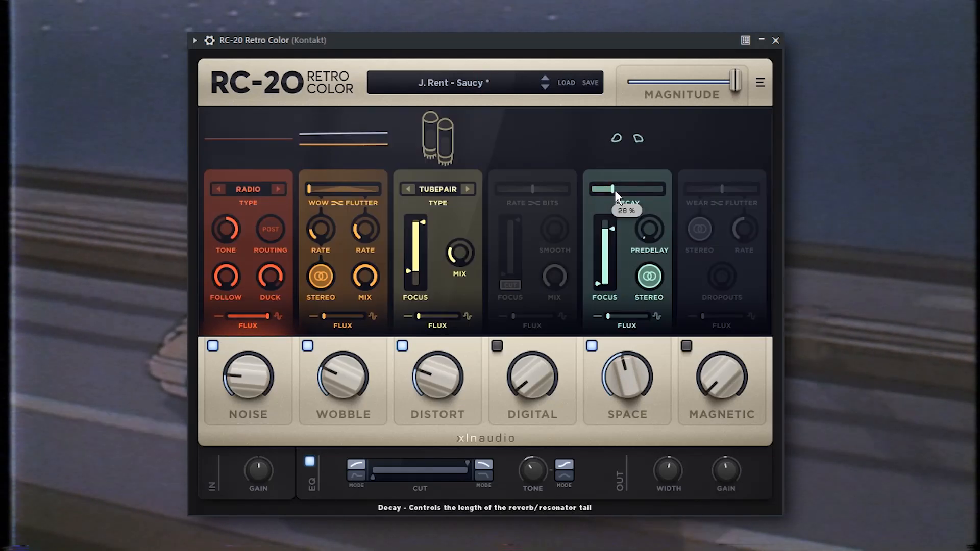
drag(614, 189, 634, 188)
drag(614, 252, 606, 253)
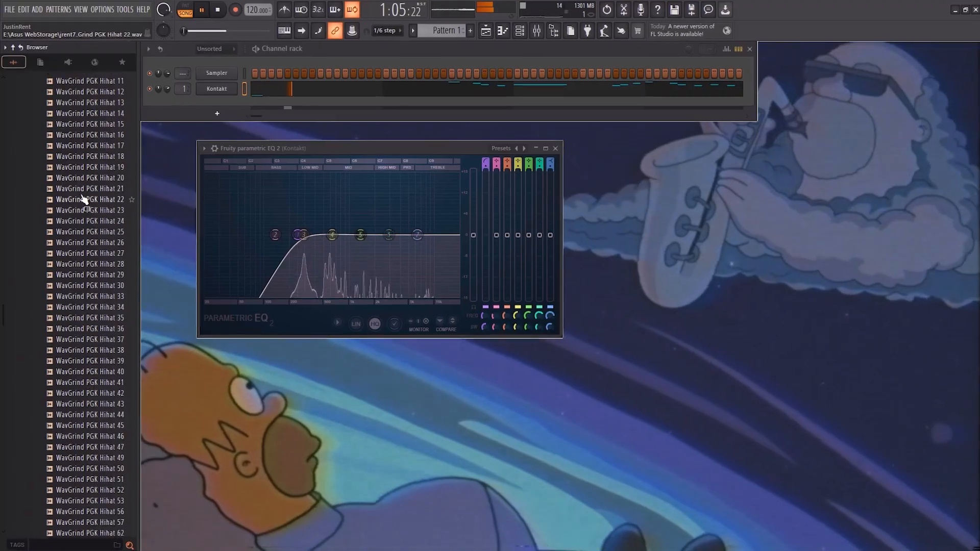
Open the WavGrind PGK - Claps folder and audition several claps against the melody, including Clap 13 and Clap 34.
click(87, 192)
click(96, 247)
click(99, 198)
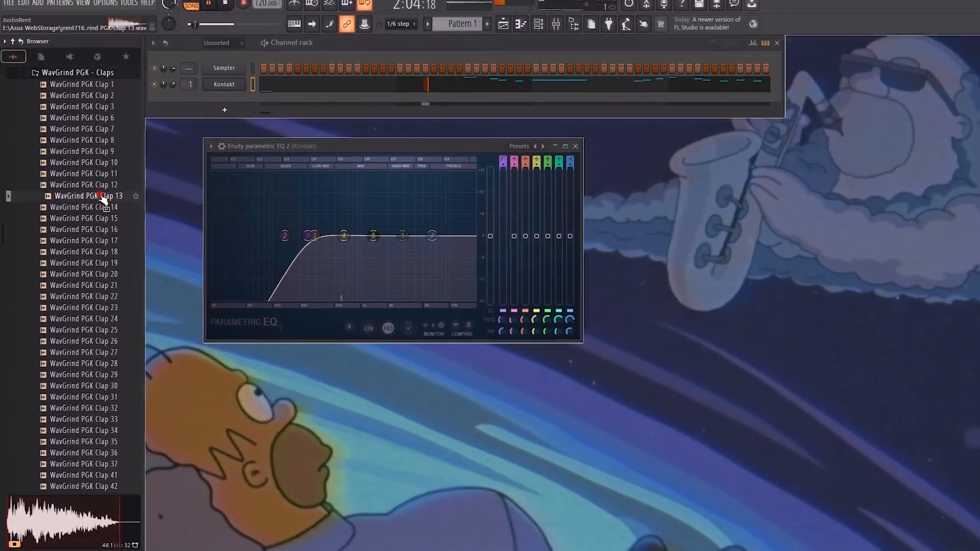
click(88, 130)
click(114, 185)
click(112, 207)
click(113, 219)
click(114, 230)
click(115, 391)
click(120, 445)
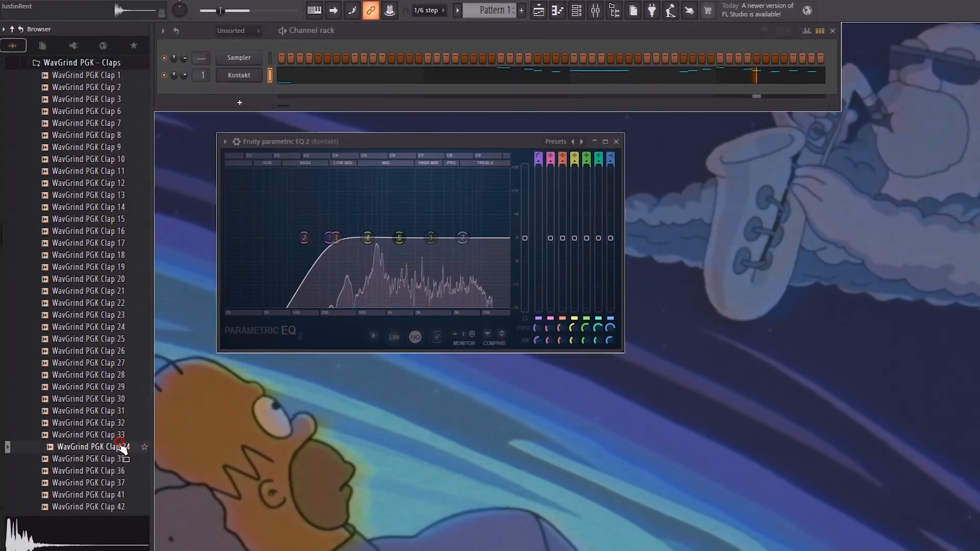
click(118, 469)
Add WavGrind PGK Clap 2 as a new channel and place a hit on its ninth step.
click(77, 88)
drag(82, 87, 284, 88)
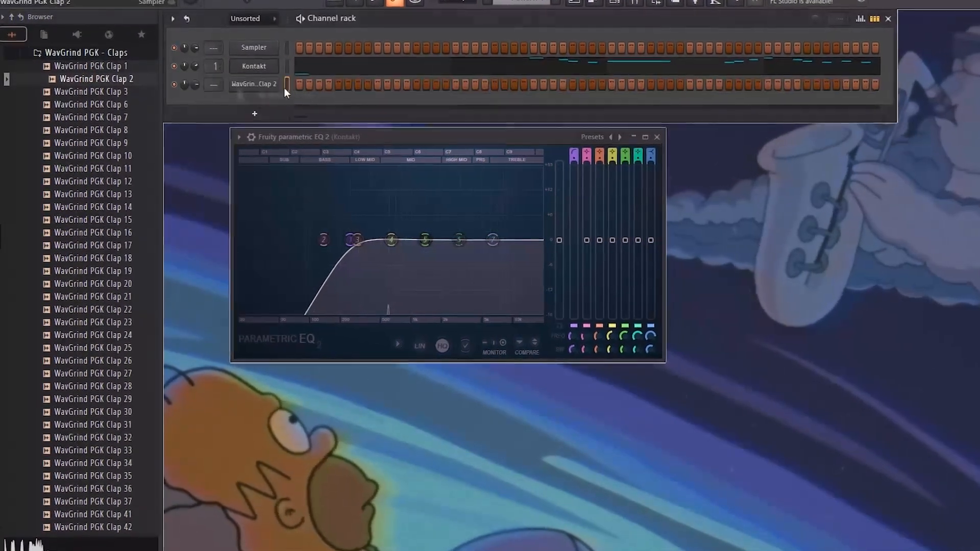
click(377, 85)
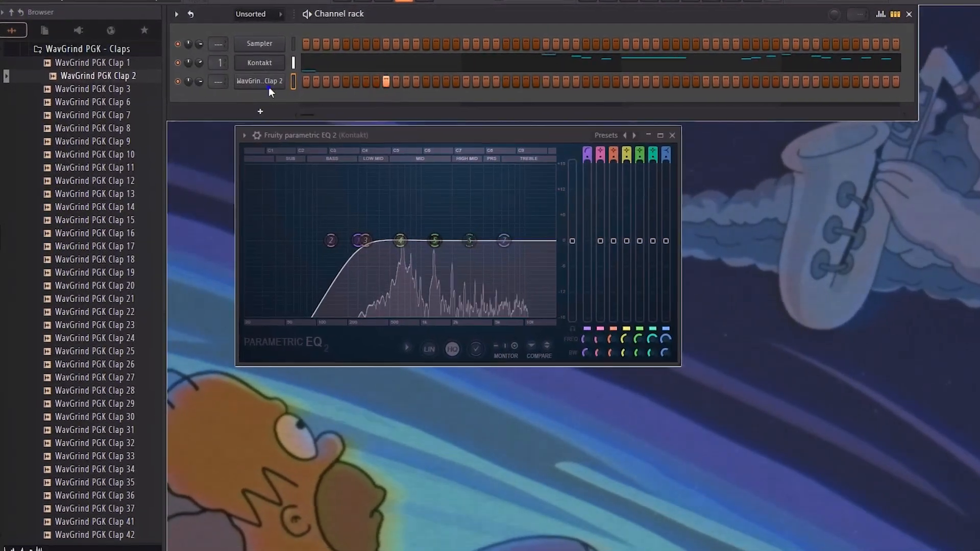
Repeat the clap on beat 3 of bars 2, 3 and 4 in its piano roll, and copy all four hits four bars ahead.
right_click(269, 87)
click(293, 102)
right_click(285, 79)
click(311, 80)
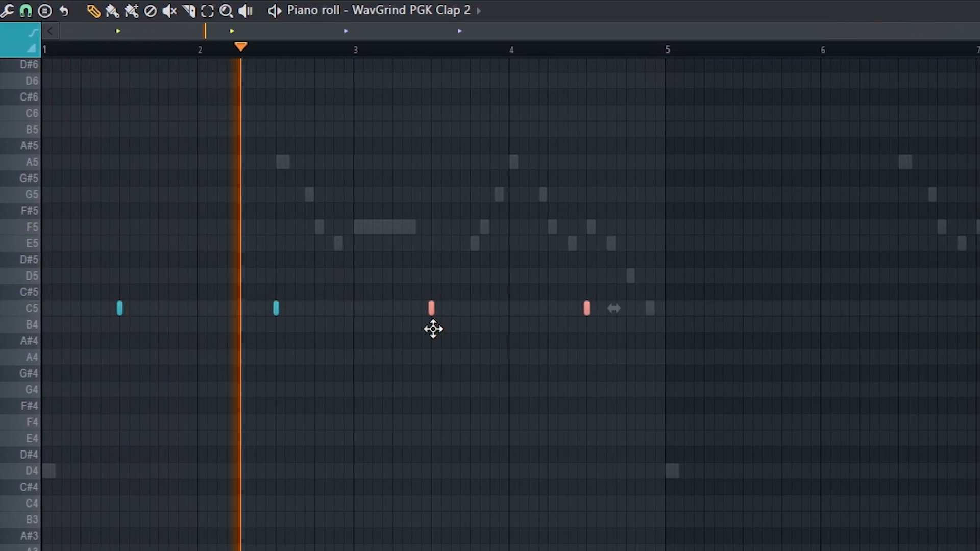
drag(471, 363, 73, 360)
drag(117, 310, 733, 324)
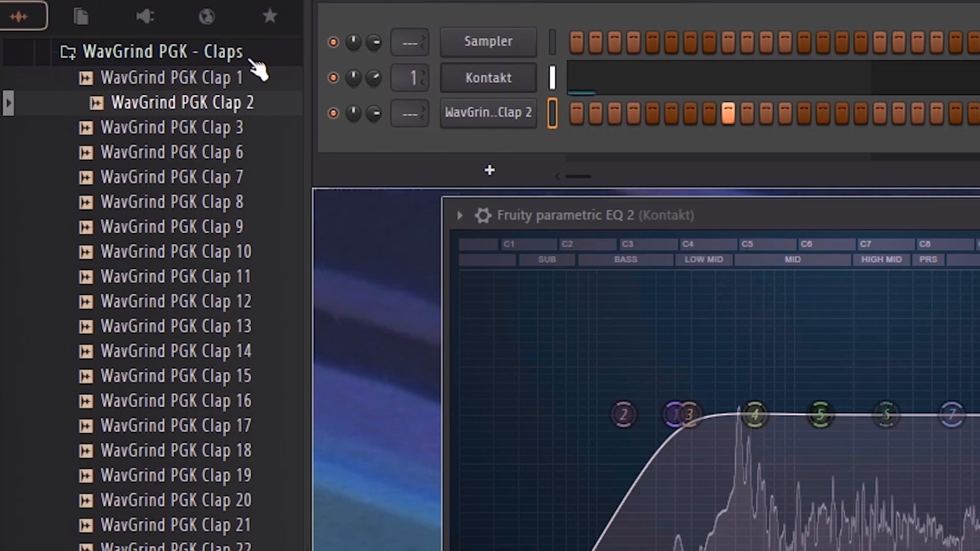
Close the WavGrind PGK - Claps folder, open WavGrind PGK - Crashes, and audition the samples up to Crash 11.
click(249, 51)
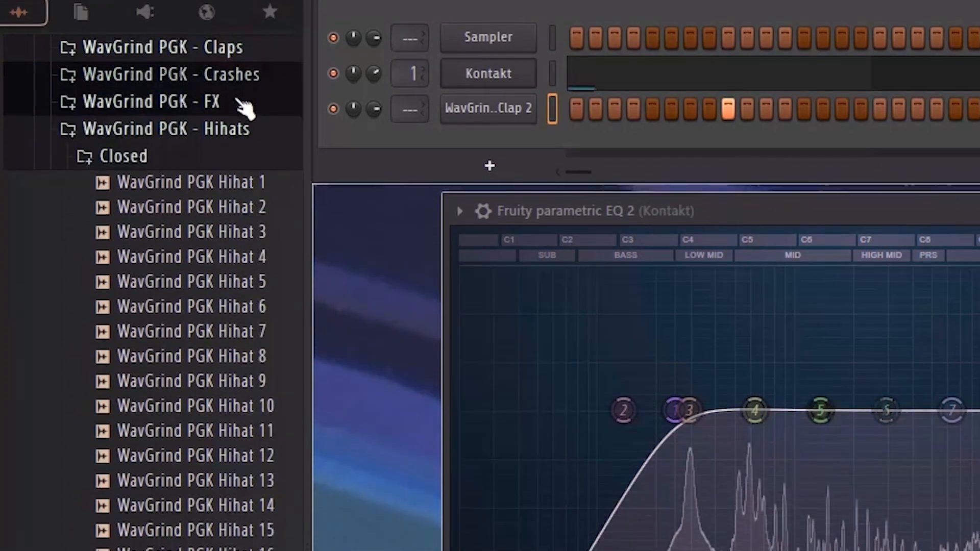
click(234, 72)
click(243, 96)
click(240, 122)
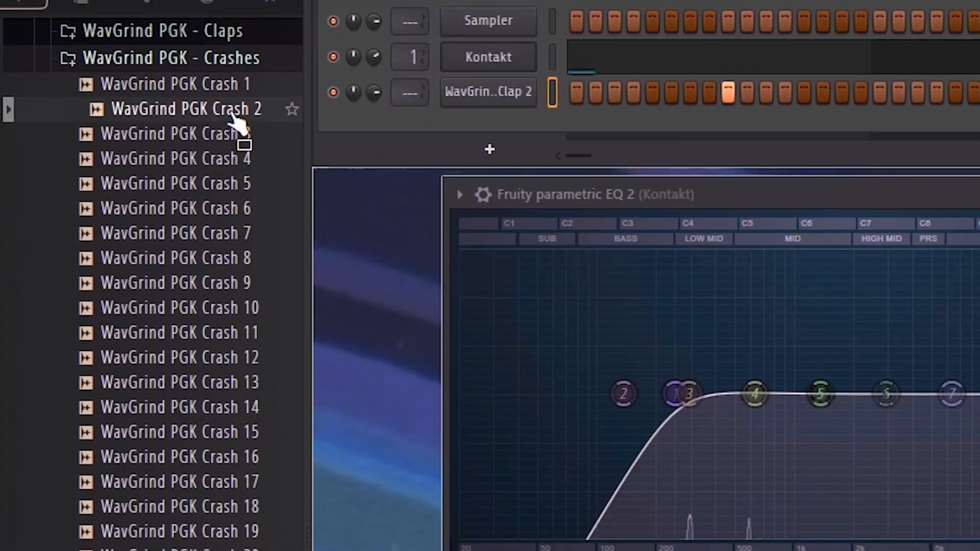
click(232, 152)
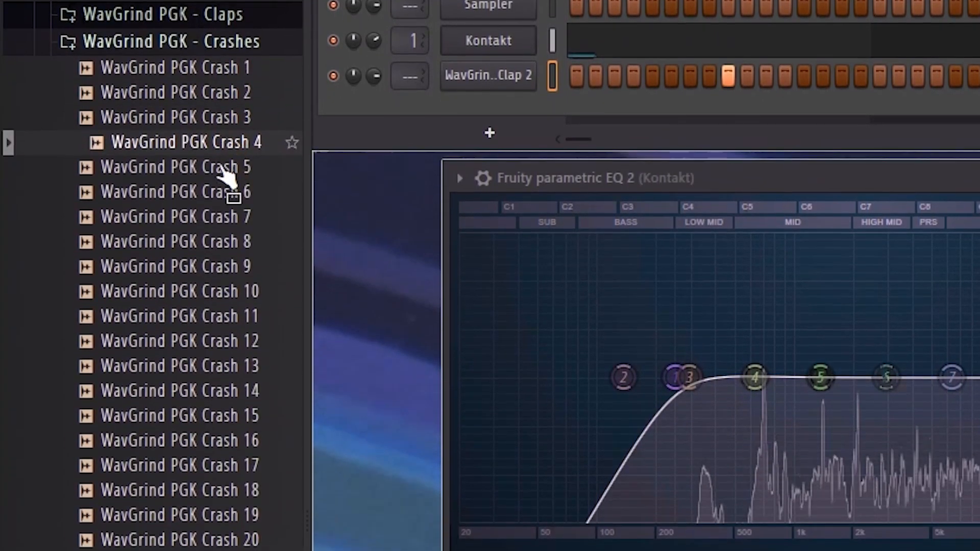
click(227, 189)
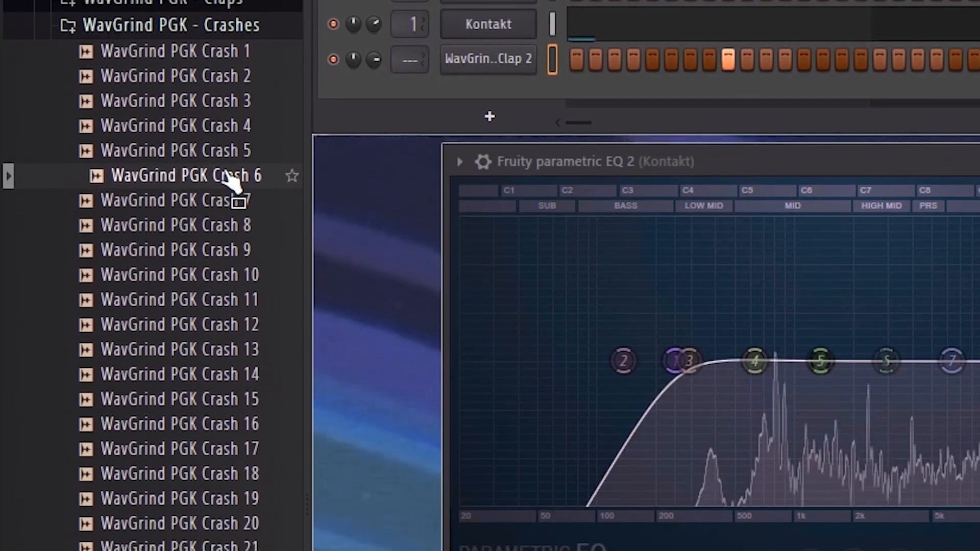
click(235, 212)
key(Down)
key(Down)
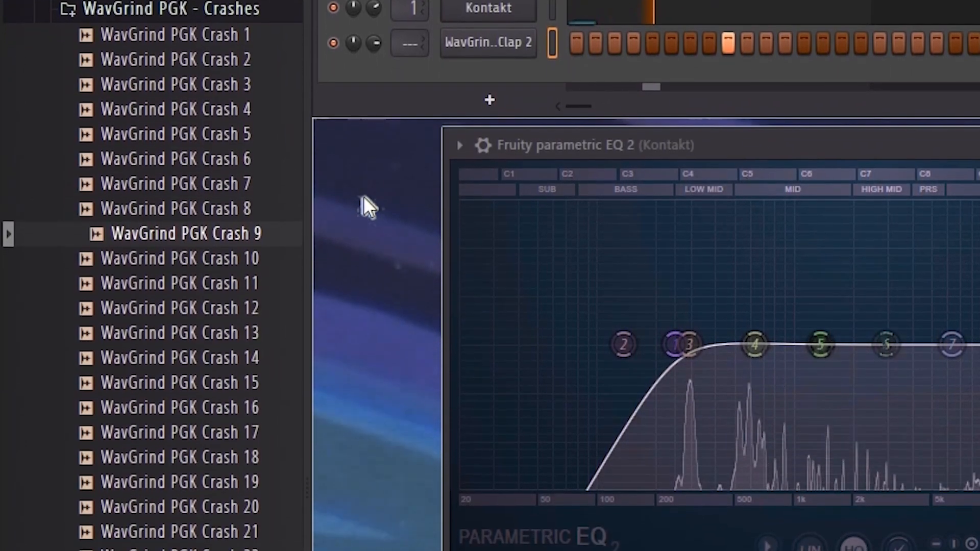
key(Down)
key(Down)
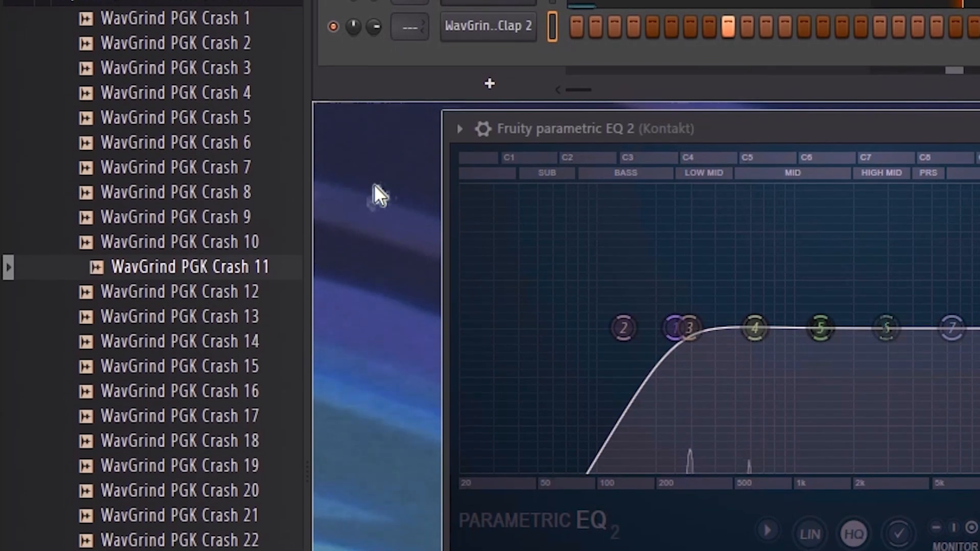
Audition the crashes after Crash 11 and add WavGrind PGK Crash 24 as a new channel with a hit on its first step.
key(Down)
key(Down)
key(Down)
key(Down)
key(Down)
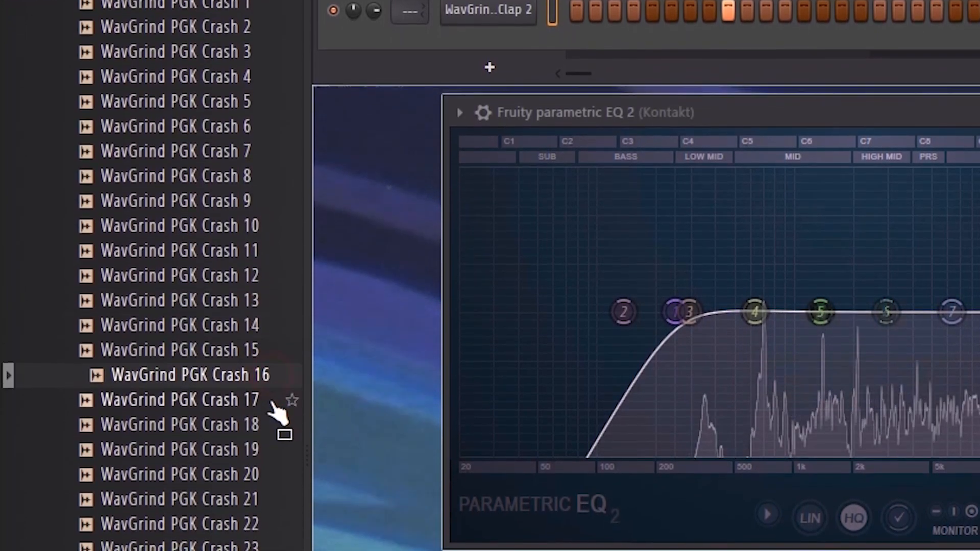
key(Down)
key(Down)
key(Down)
key(Down)
key(Down)
key(Down)
drag(271, 544, 557, 14)
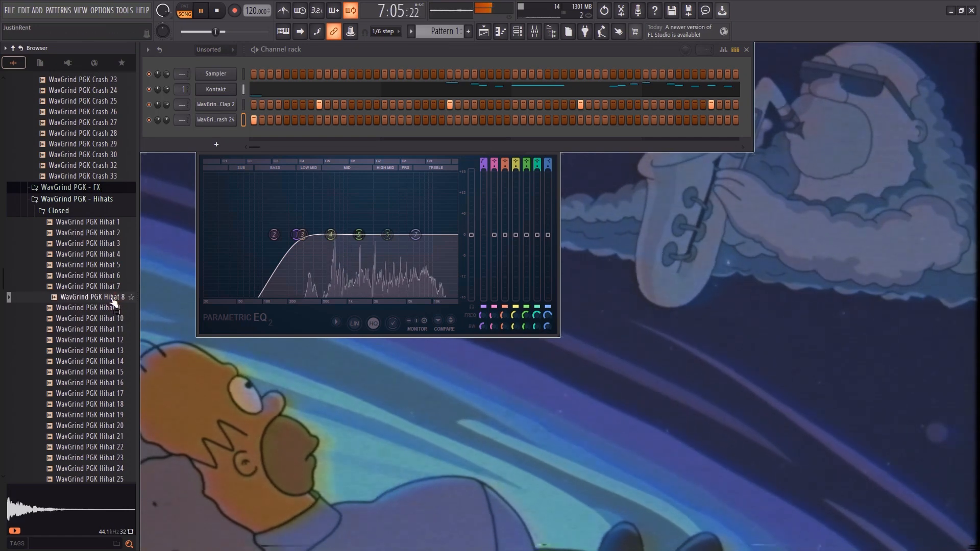
Add WavGrind PGK Hihat 8 as a channel, fill C5 with steady hits, and add rolls before beat 3 and on beat 4 of bar 1.
drag(210, 136, 214, 137)
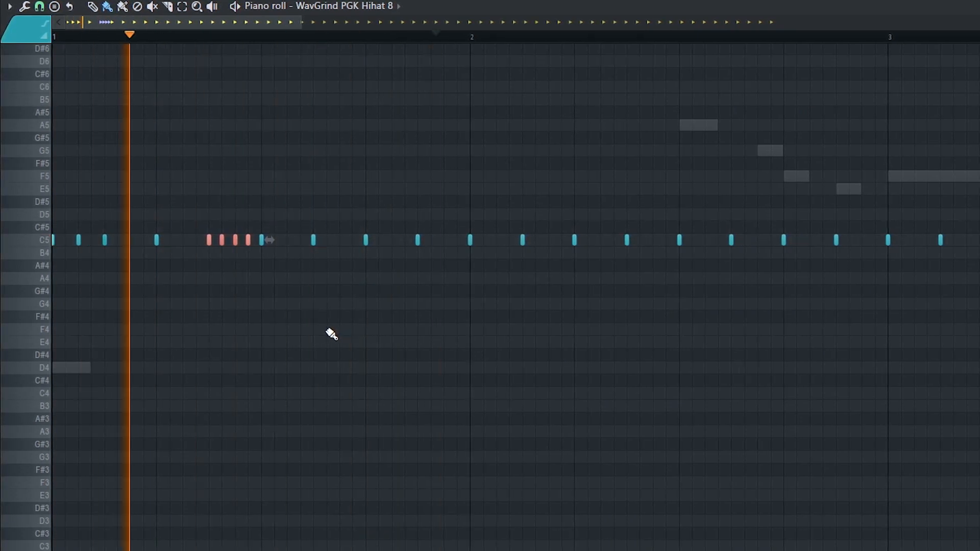
scroll(353, 313, up, 3)
drag(480, 246, 523, 248)
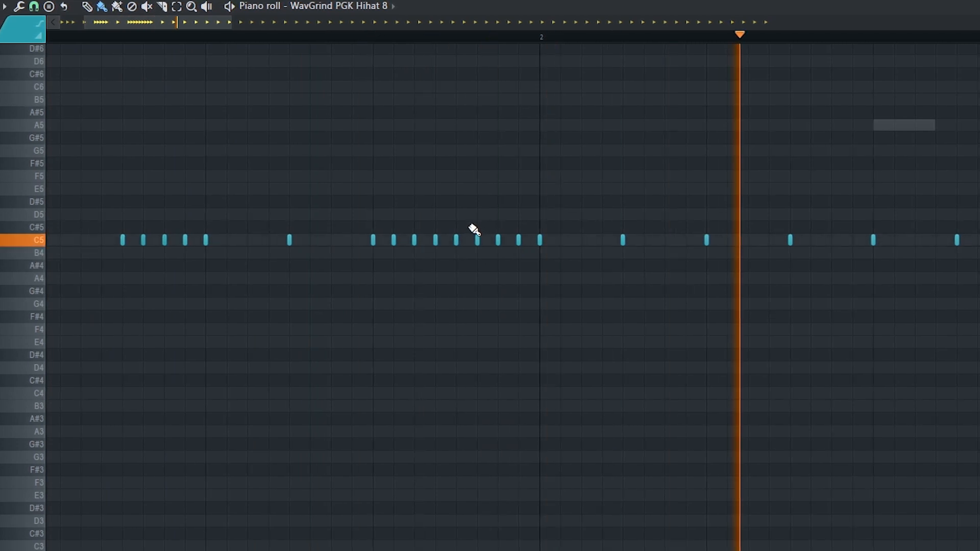
scroll(474, 229, down, 3)
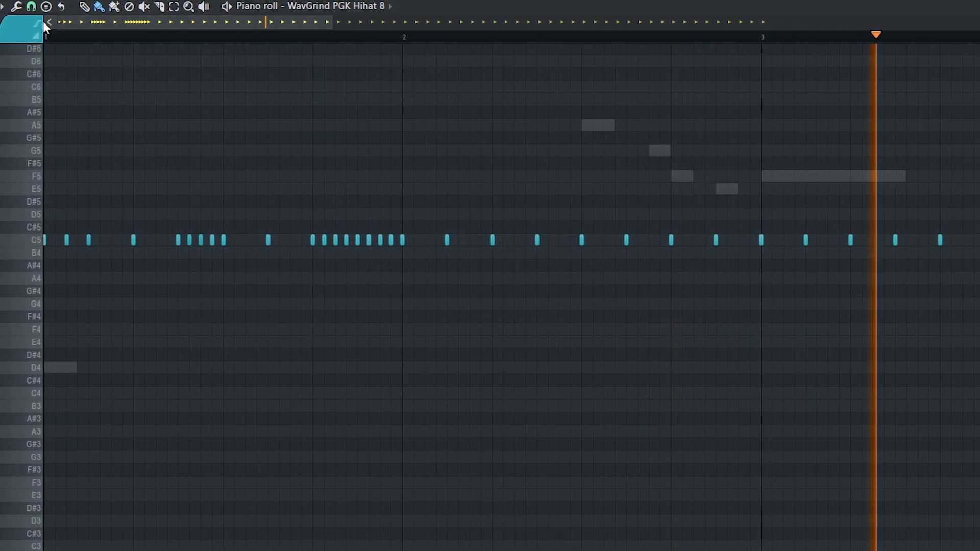
Switch to a finer snap and add a dense hi-hat roll in bar 2, leading up to beat 3.
click(30, 6)
scroll(542, 236, up, 3)
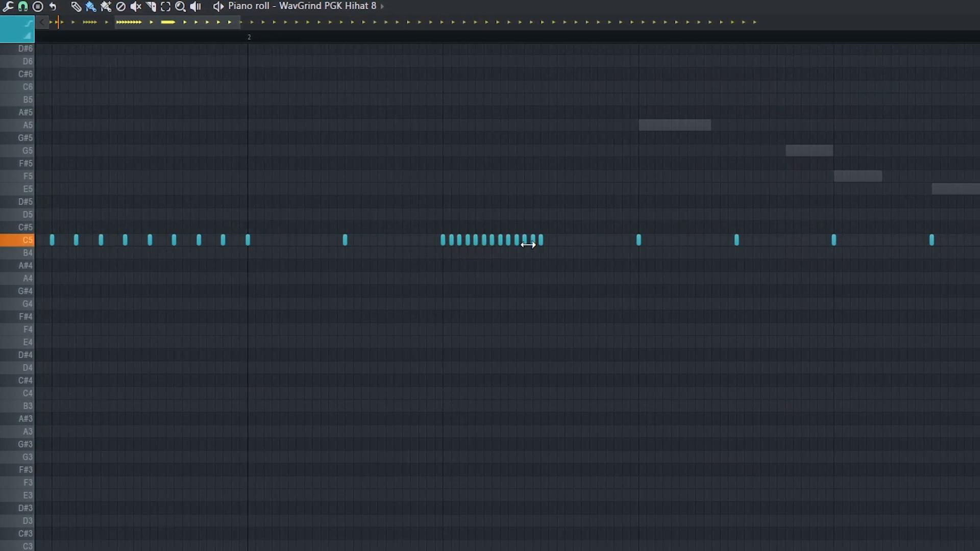
scroll(528, 245, down, 3)
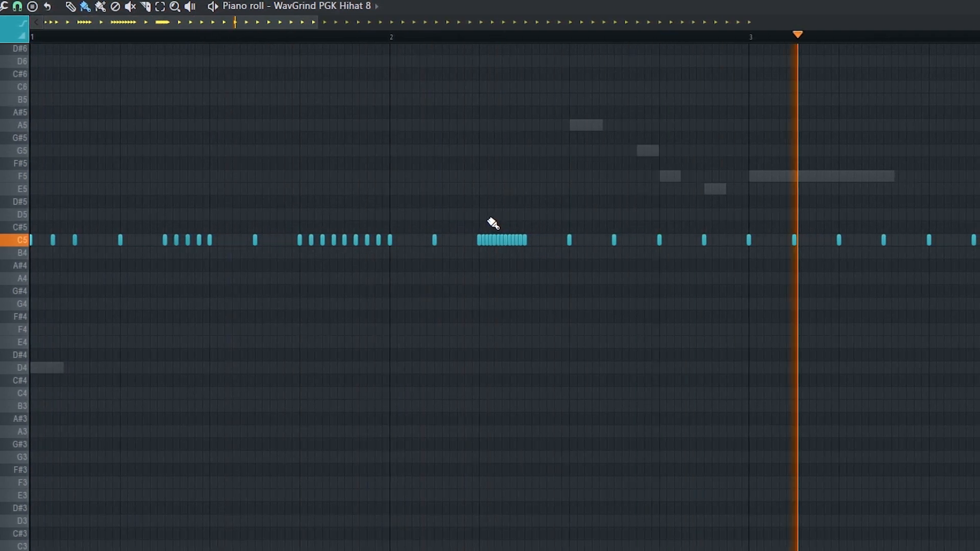
scroll(491, 225, down, 2)
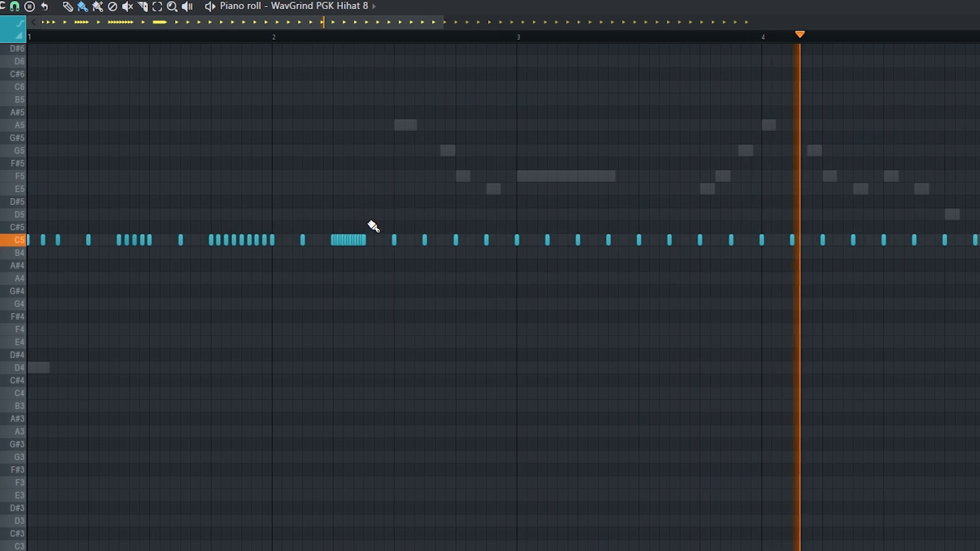
scroll(350, 245, up, 4)
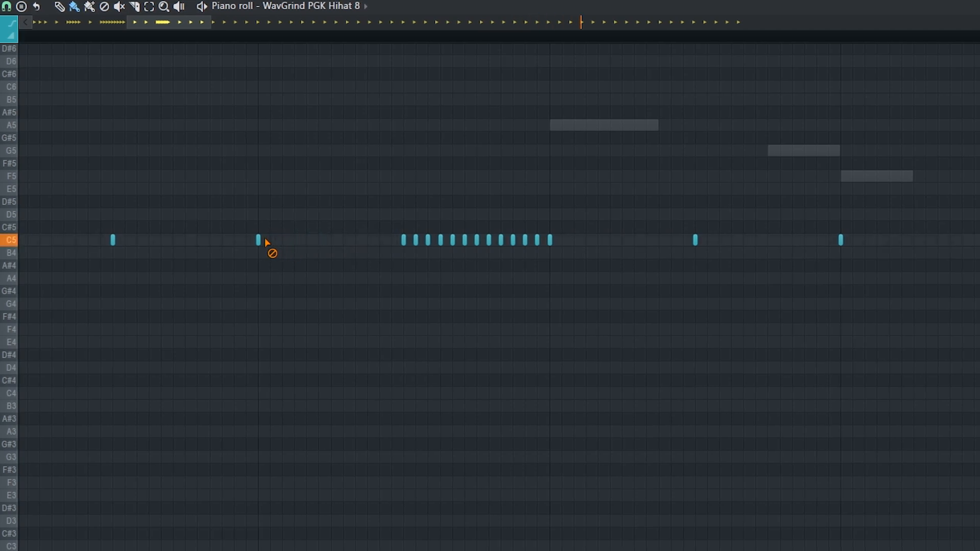
scroll(301, 265, down, 5)
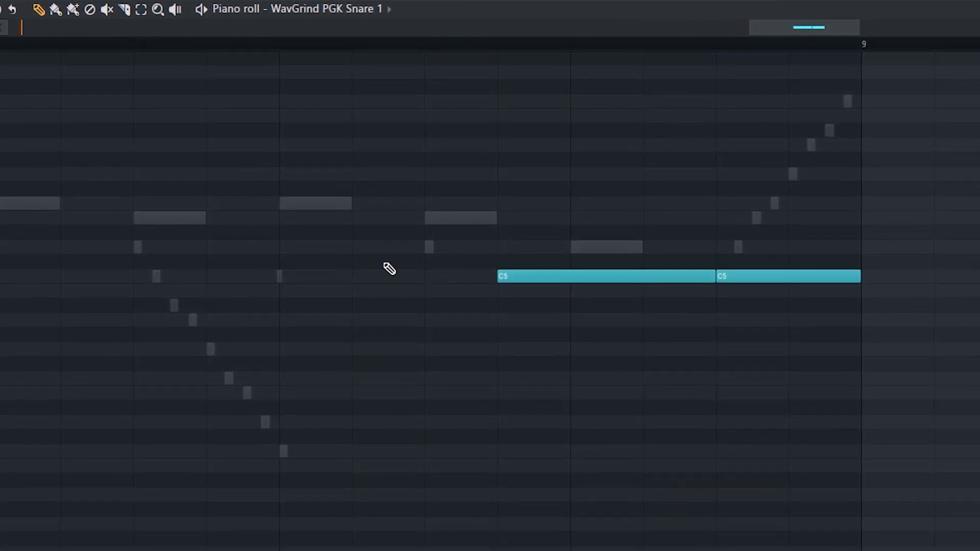
Duplicate the long C5 snare note back to beat 3 of bar 8 and chop the copy into short repeated hits.
drag(565, 235, 274, 317)
key(ctrl+l)
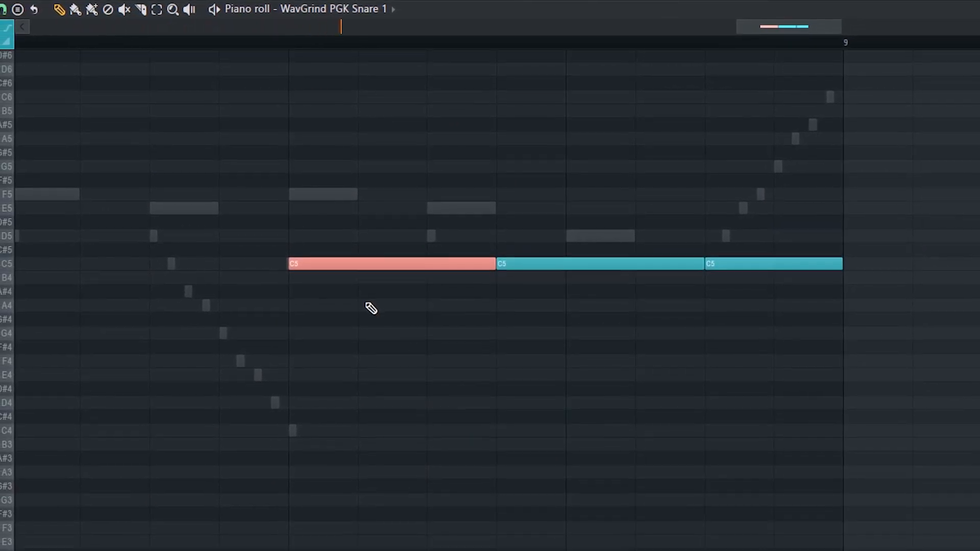
key(alt+u)
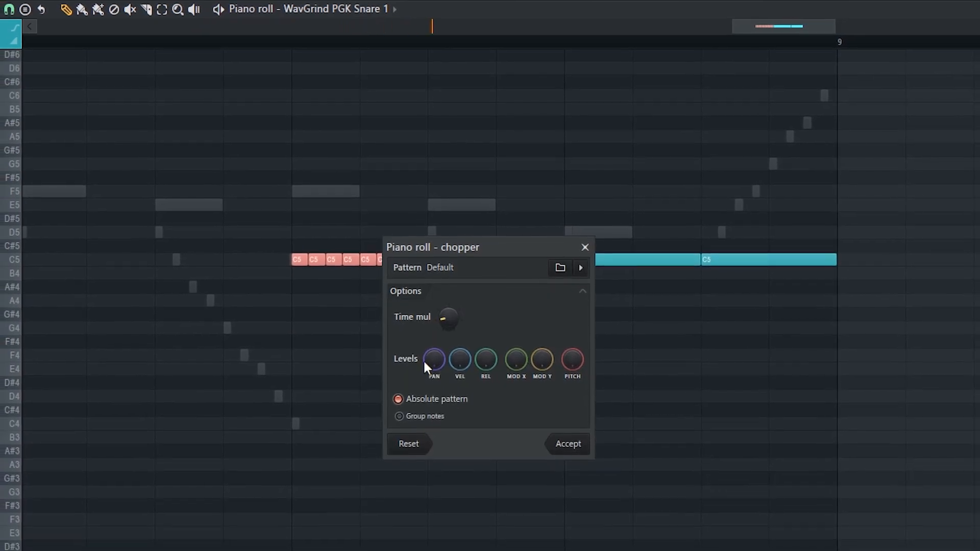
click(574, 442)
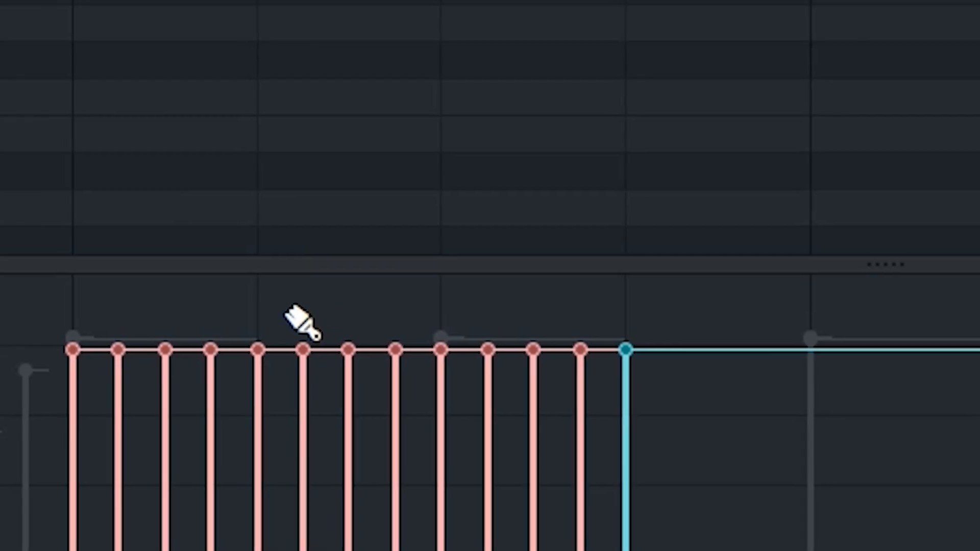
Ramp the velocities of the chopped snare hits upward from quiet to loud and play the pattern.
mouse_move(77, 535)
mouse_down()
mouse_move(243, 522)
mouse_move(573, 425)
mouse_move(596, 410)
mouse_up()
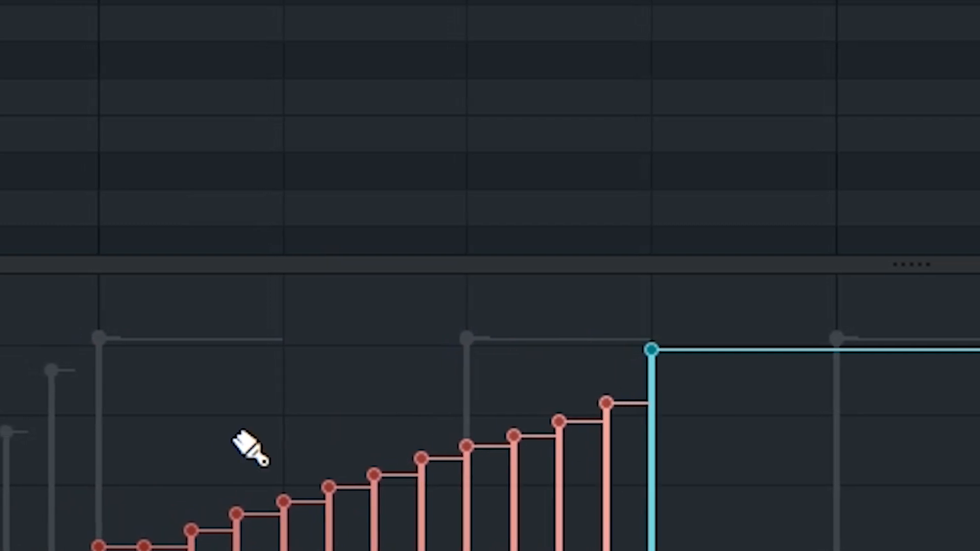
mouse_move(94, 512)
mouse_down()
mouse_move(326, 516)
mouse_move(560, 438)
mouse_move(645, 395)
mouse_up()
key(space)
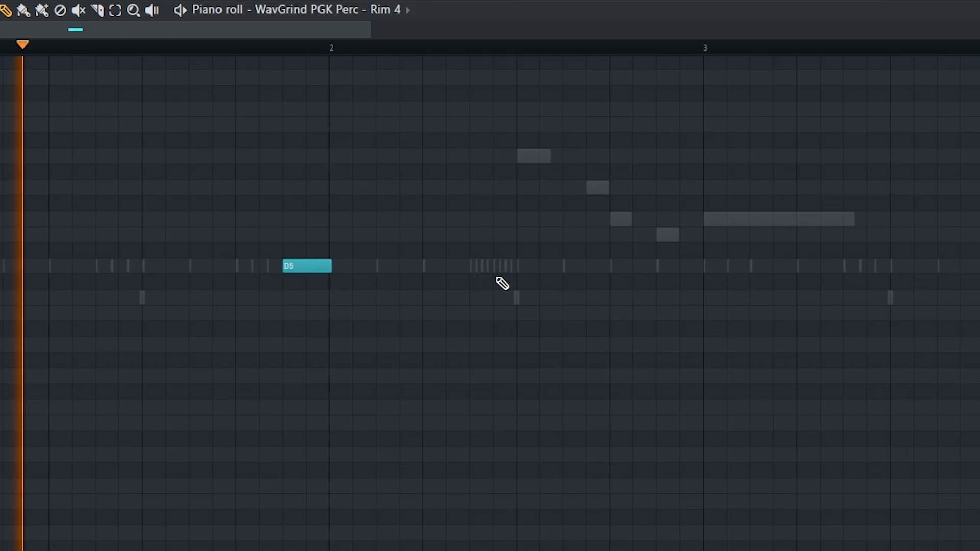
Repeat the WavGrind PGK Perc - Rim 4 D5 note from the end of bar 1 at the end of bar 5.
scroll(501, 283, down, 2)
scroll(434, 265, down, 2)
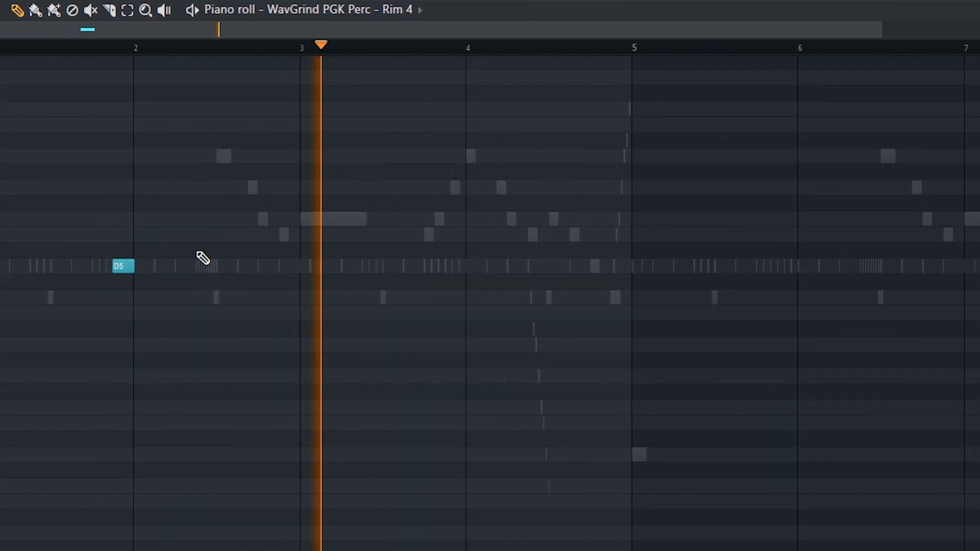
drag(122, 268, 443, 262)
drag(559, 244, 122, 353)
click(804, 266)
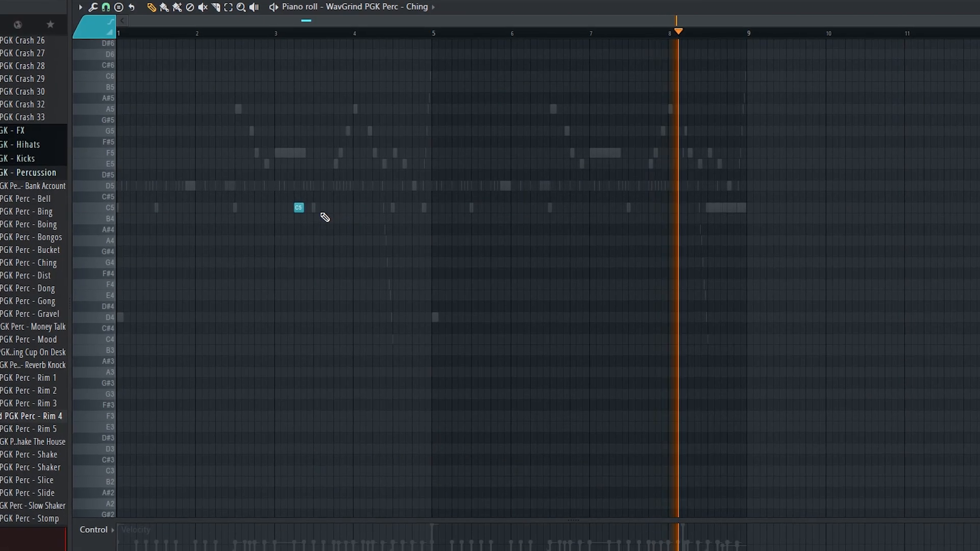
Raise the WavGrind PGK Perc - Ching note in bar 3 to D5 and repeat it at the same place in bar 7.
drag(297, 208, 296, 190)
key(ctrl+a)
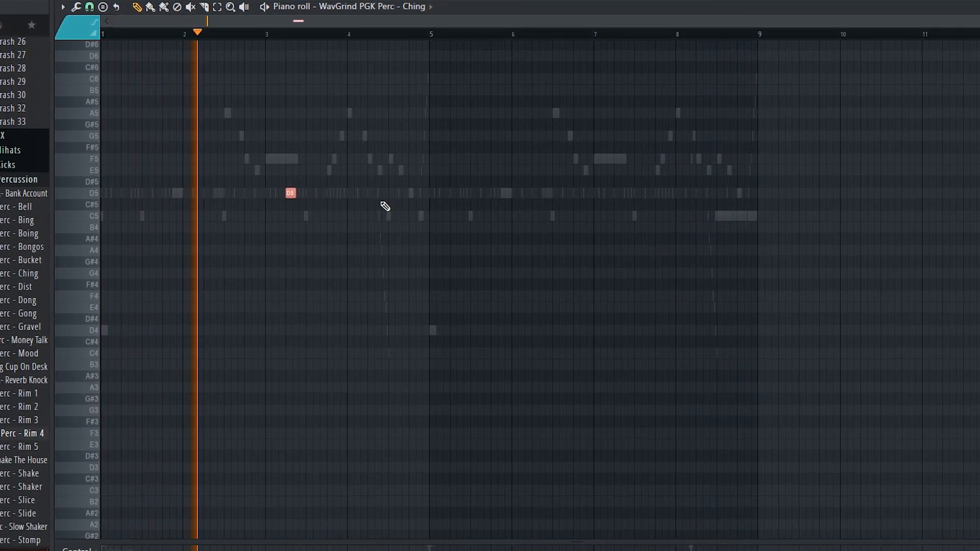
click(619, 198)
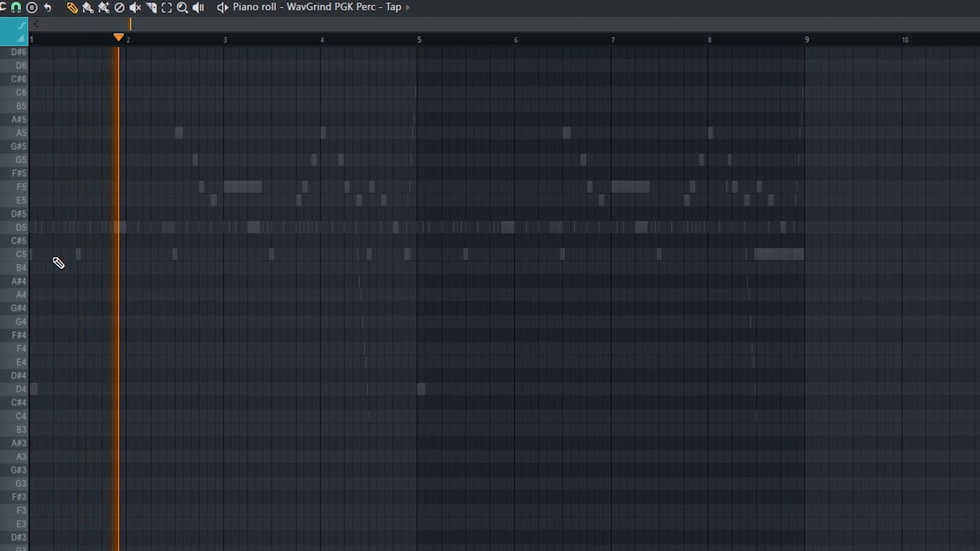
Place a WavGrind PGK Perc - Tap C5 note on beat 2 of bar 1 and repeat it further along the pattern.
scroll(58, 263, up, 5)
click(80, 254)
scroll(84, 270, down, 4)
click(616, 251)
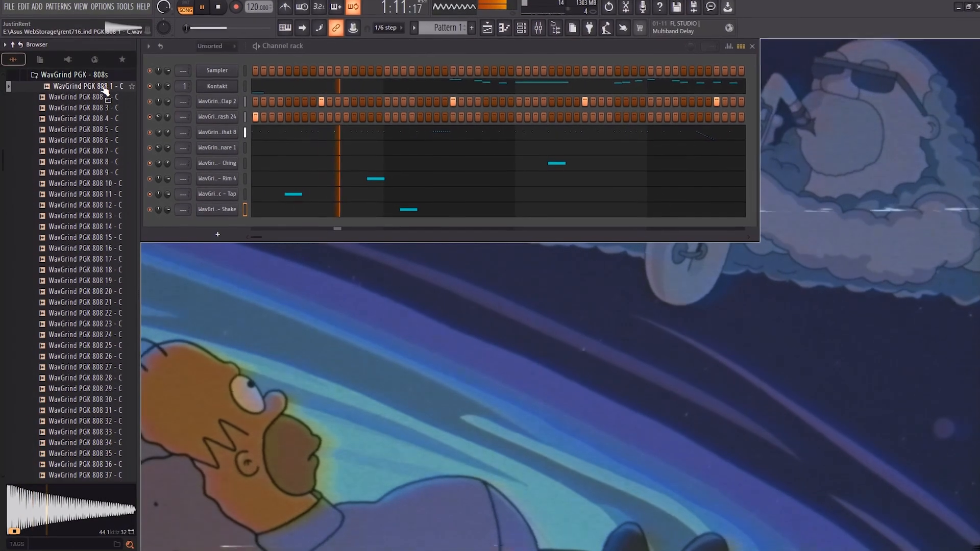
Add WavGrind PGK 808 1 - C as a new channel and set it to cut itself.
drag(104, 90, 224, 224)
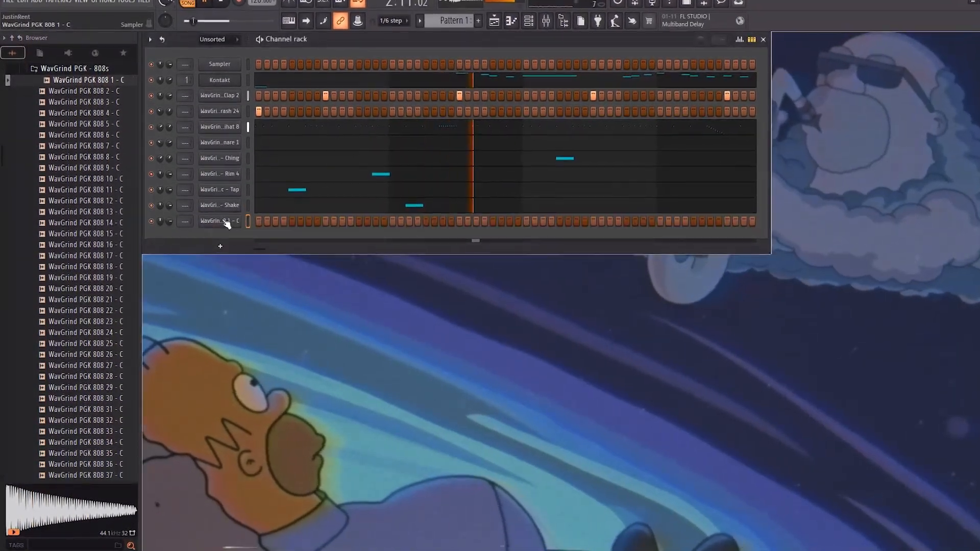
click(225, 223)
click(234, 134)
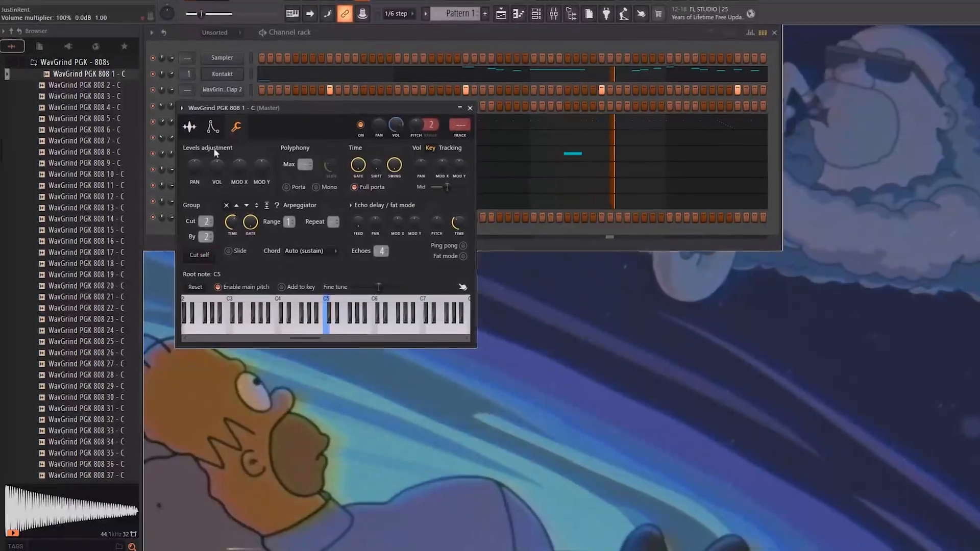
Enable the 808's volume envelope with decay, sustain and release turned fully down, and close its channel settings.
click(212, 128)
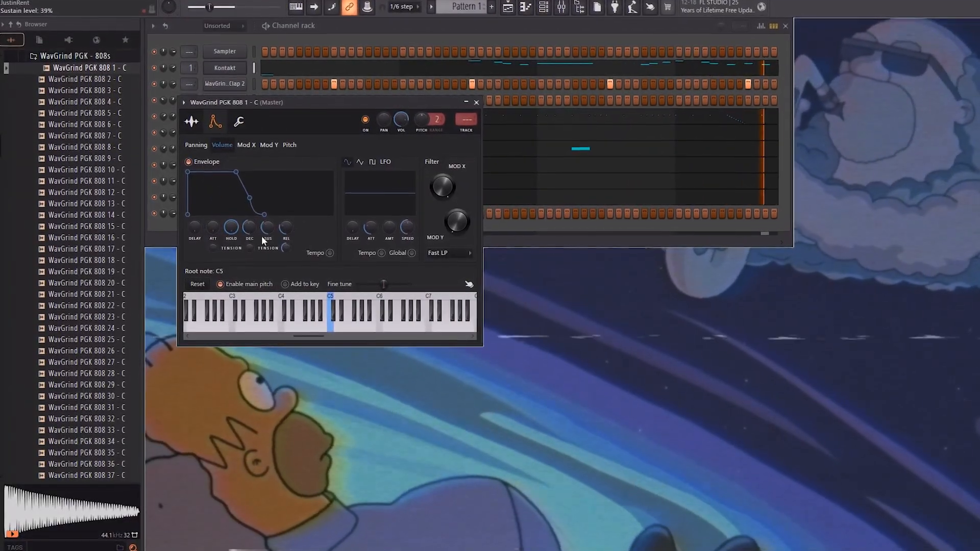
drag(267, 229, 286, 265)
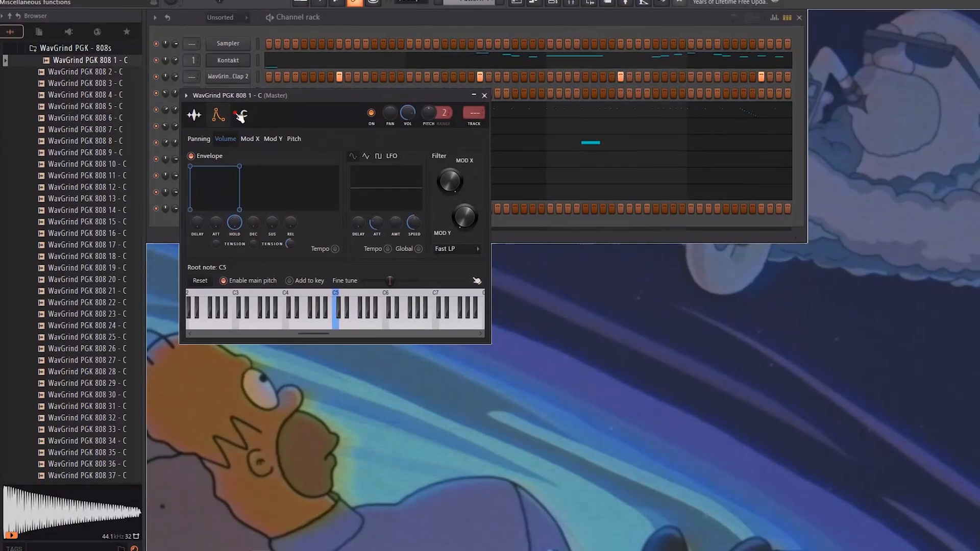
click(241, 117)
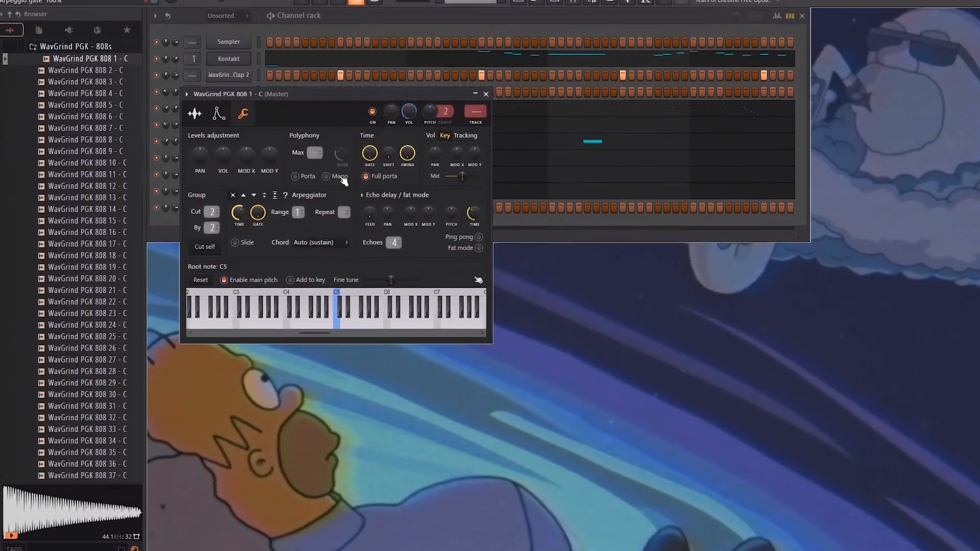
click(485, 95)
Start the 808 bassline in its piano roll with a two-beat D5 at bar 1 and a two-beat A4 half a beat into bar 2.
right_click(233, 204)
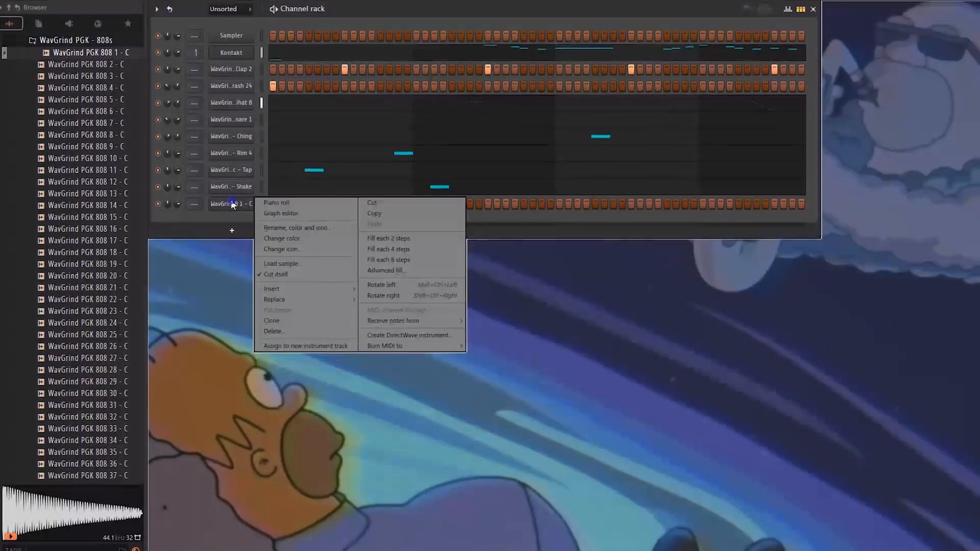
click(276, 203)
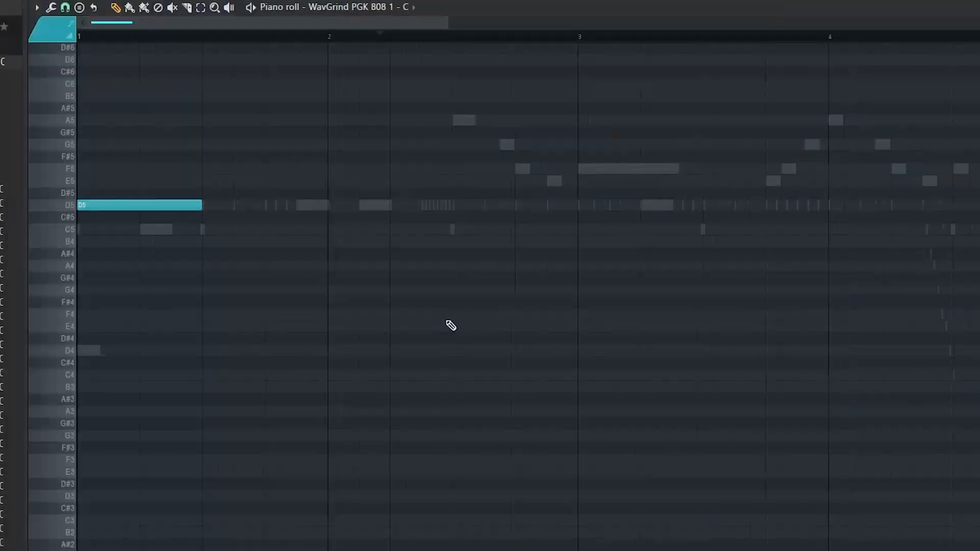
key(space)
click(356, 266)
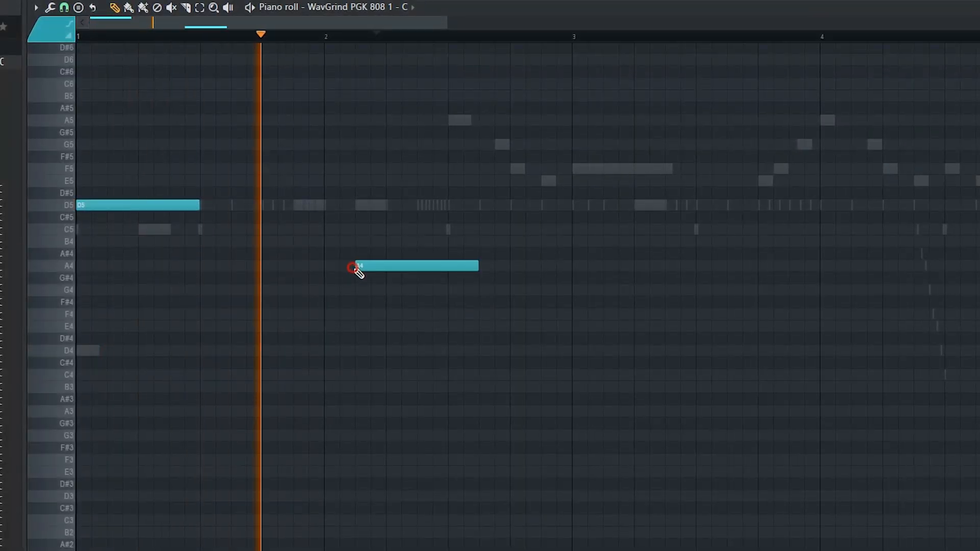
key(space)
key(space)
Shorten the 808's A4 note to one beat and place a second one-beat A4 directly after it.
right_click(475, 266)
drag(476, 266, 420, 267)
click(423, 267)
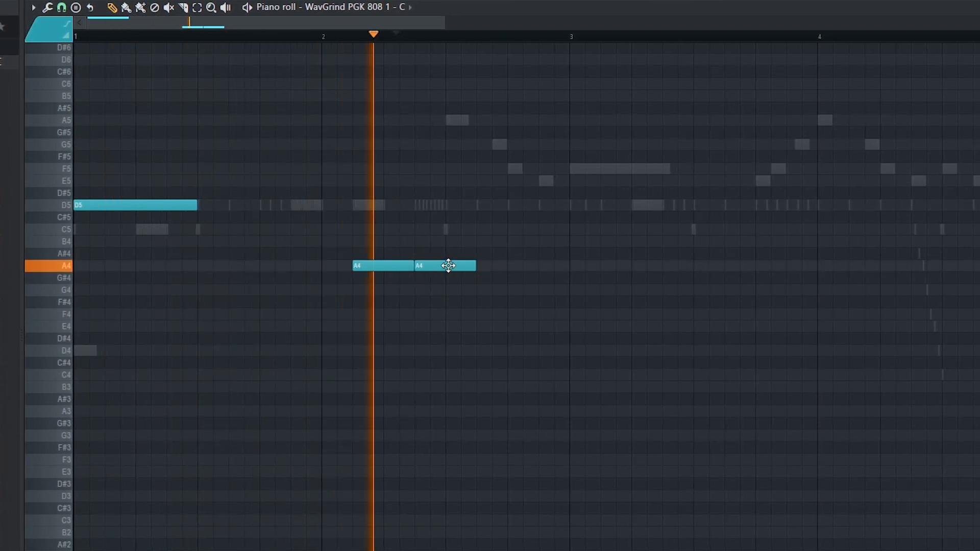
Shorten the second A4 note in bar 2 to half a beat and play the bassline back.
key(space)
drag(471, 262, 445, 266)
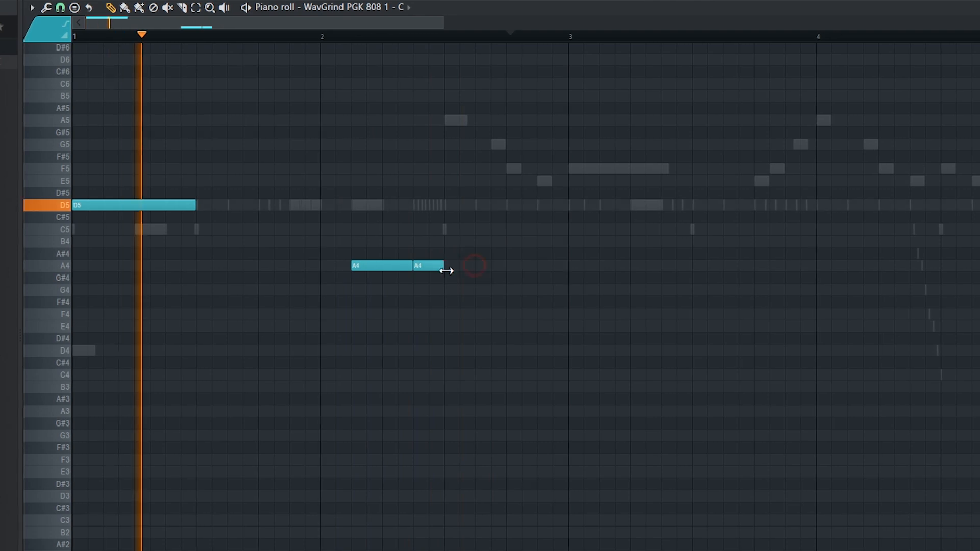
key(space)
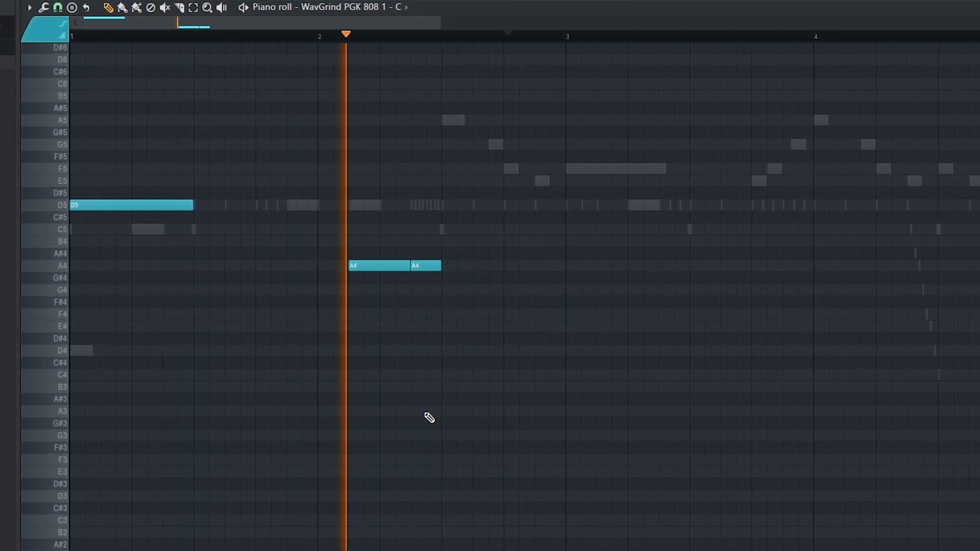
Add a quarter-beat A3 slide note beneath the end of the second A4 in bar 2.
click(425, 415)
double_click(423, 415)
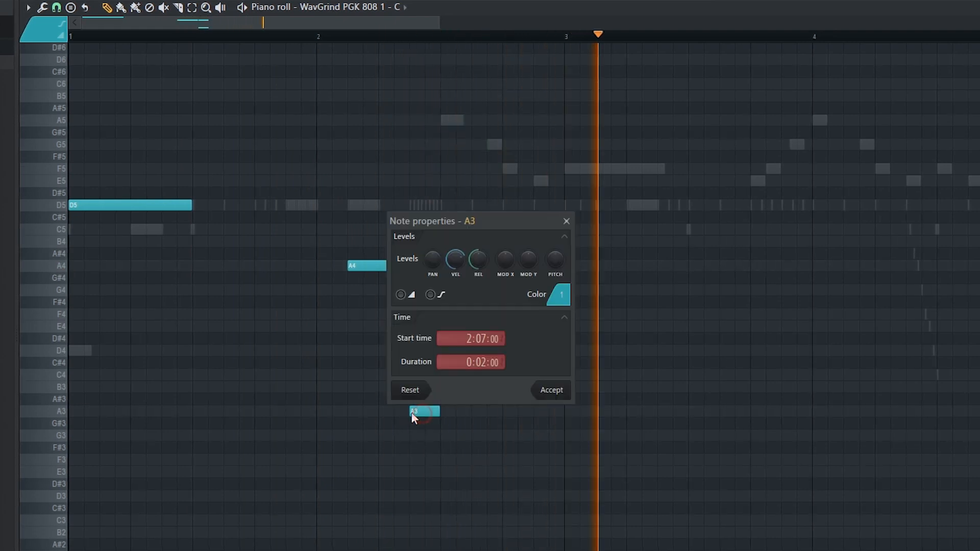
click(430, 294)
click(550, 390)
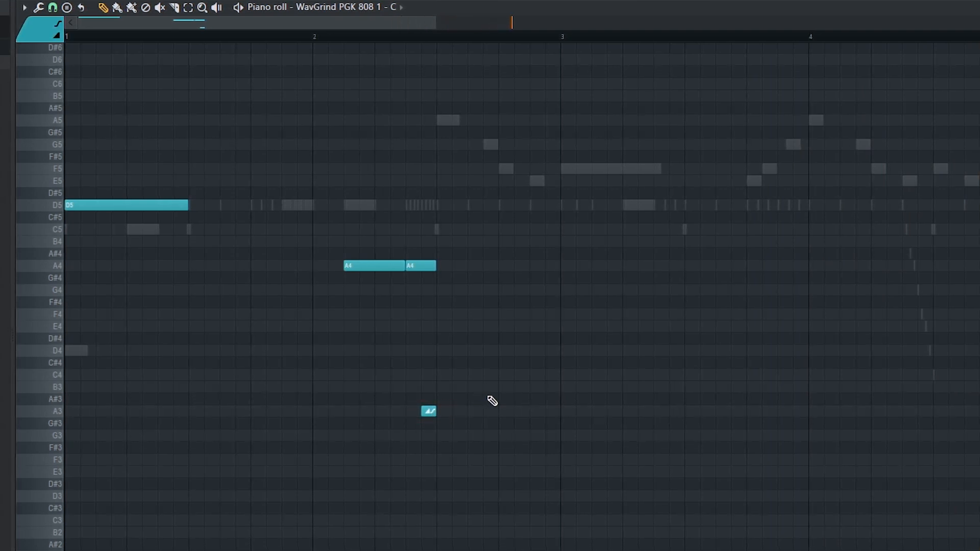
Duplicate the two-bar 808 phrase to bar 3 and delete the copied A4 and A3 slide notes, keeping only the D5.
drag(549, 179, 181, 442)
drag(103, 206, 589, 203)
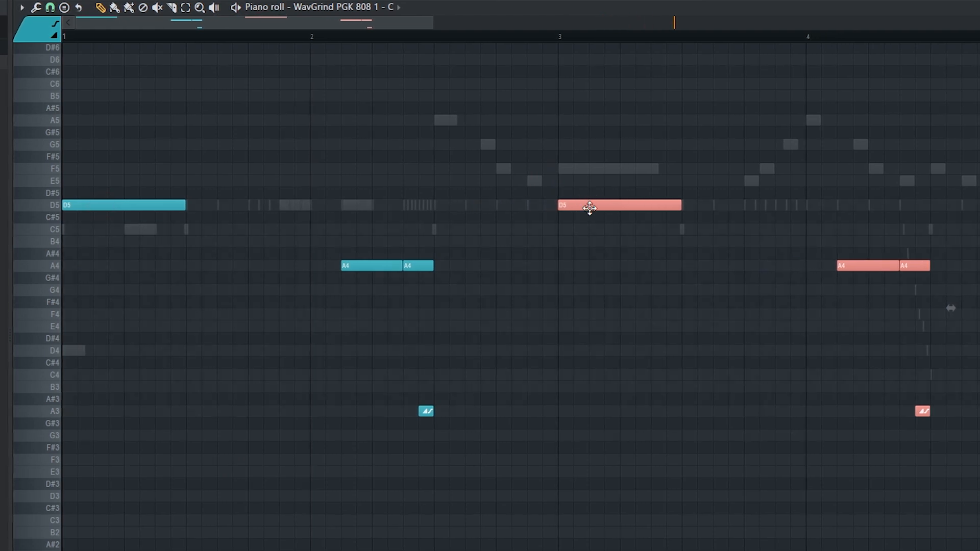
key(space)
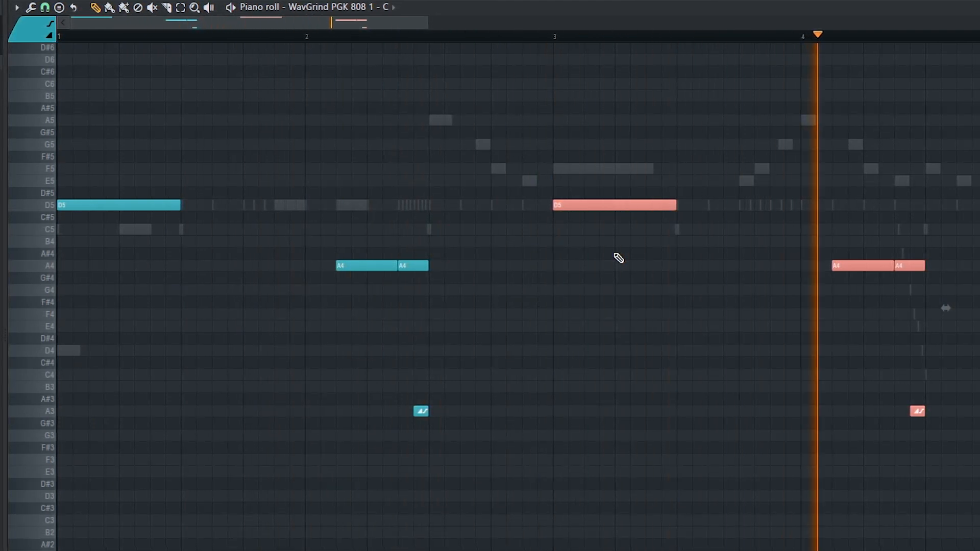
right_click(848, 256)
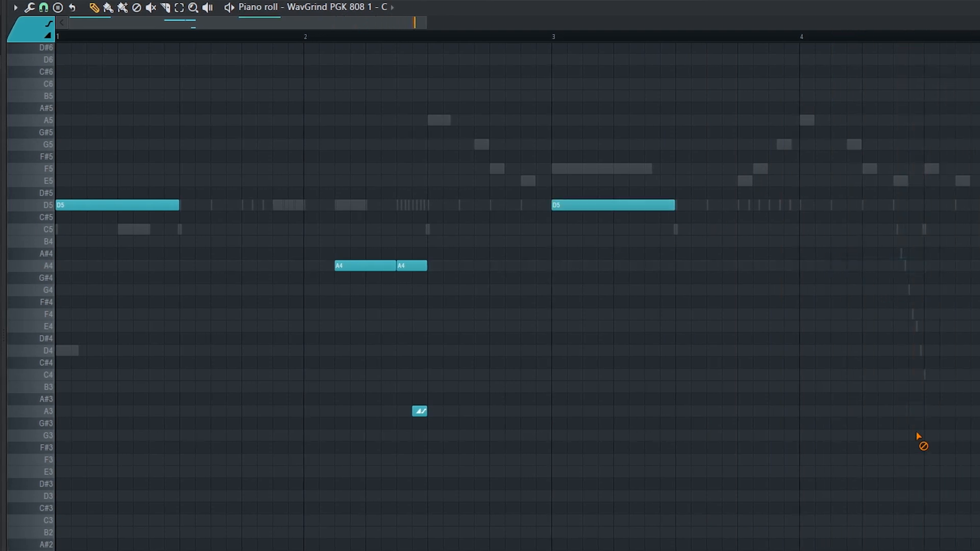
key(space)
key(space)
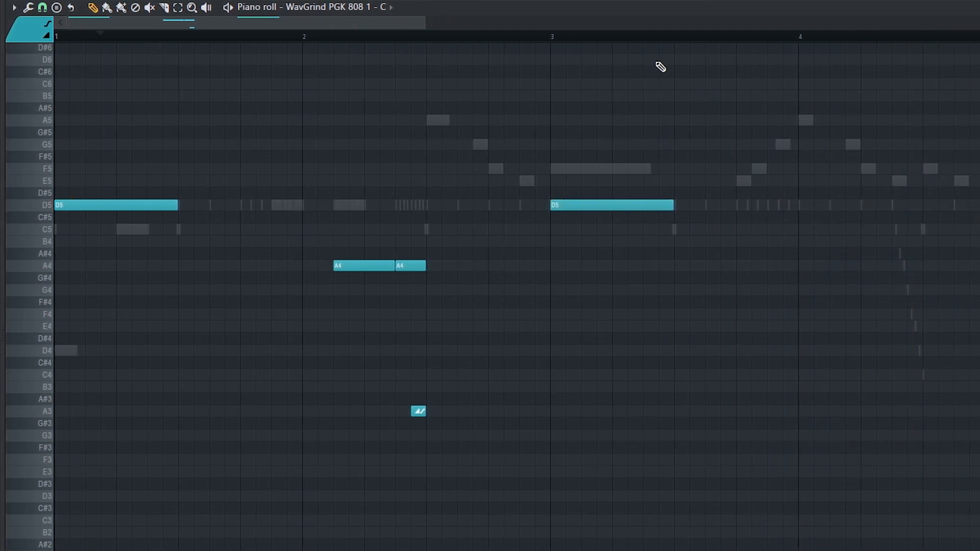
Play the bassline from the start of bar 3 and delete the stray C#6 slide note on its fourth beat.
click(556, 40)
key(space)
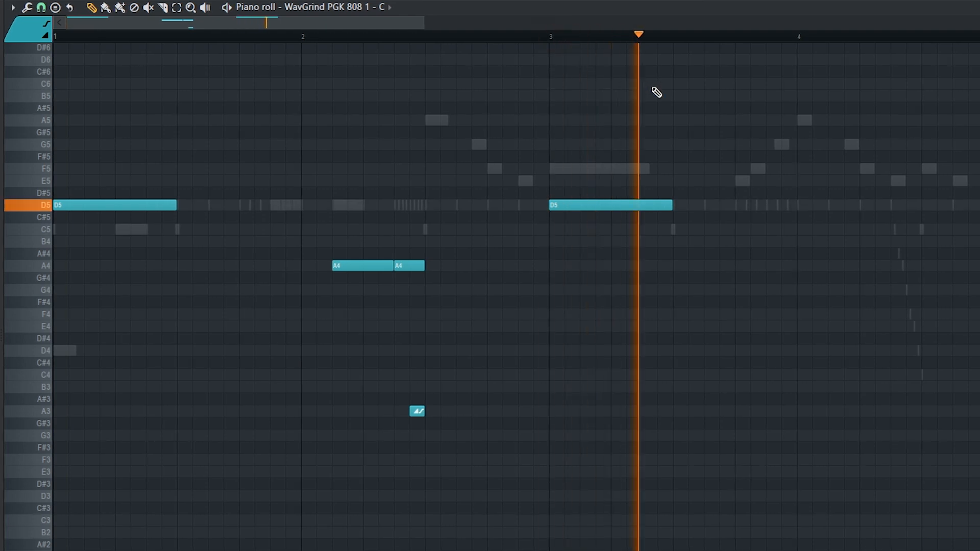
key(space)
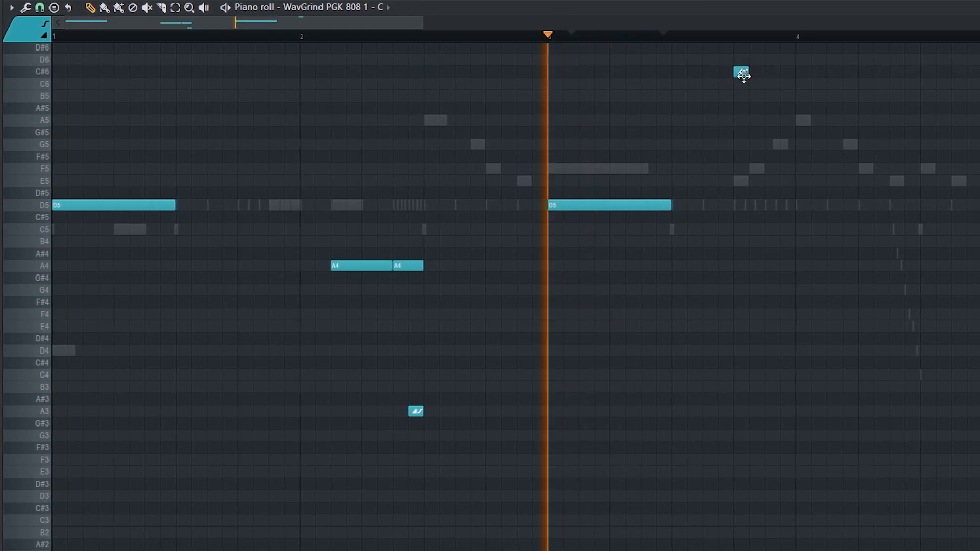
right_click(744, 76)
key(space)
Place a half-beat A#5 note ending at the start of bar 4, using a normal non-slide note.
click(648, 207)
key(space)
mouse_move(778, 83)
mouse_down()
mouse_move(777, 47)
mouse_move(777, 109)
mouse_up()
key(space)
key(space)
key(space)
key(space)
key(space)
drag(886, 107, 792, 108)
key(space)
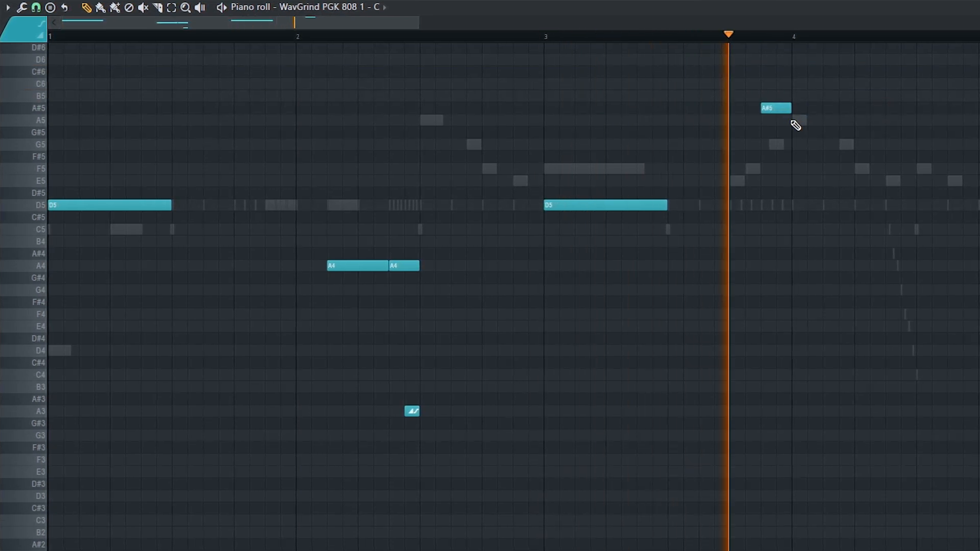
Shorten the A#5 note to a quarter beat and place a second A#5 directly after it.
key(space)
key(space)
key(space)
key(space)
key(space)
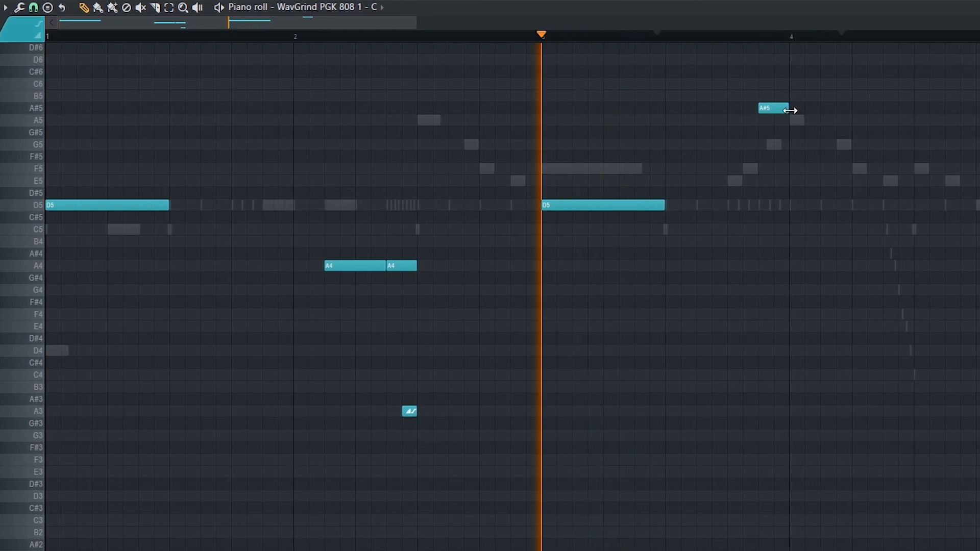
key(space)
drag(790, 110, 774, 109)
click(778, 110)
key(space)
Extend the second A#5 note to three quarters of a beat so it runs half a beat into bar 4.
click(795, 110)
key(space)
right_click(792, 110)
key(space)
drag(786, 109, 816, 109)
key(space)
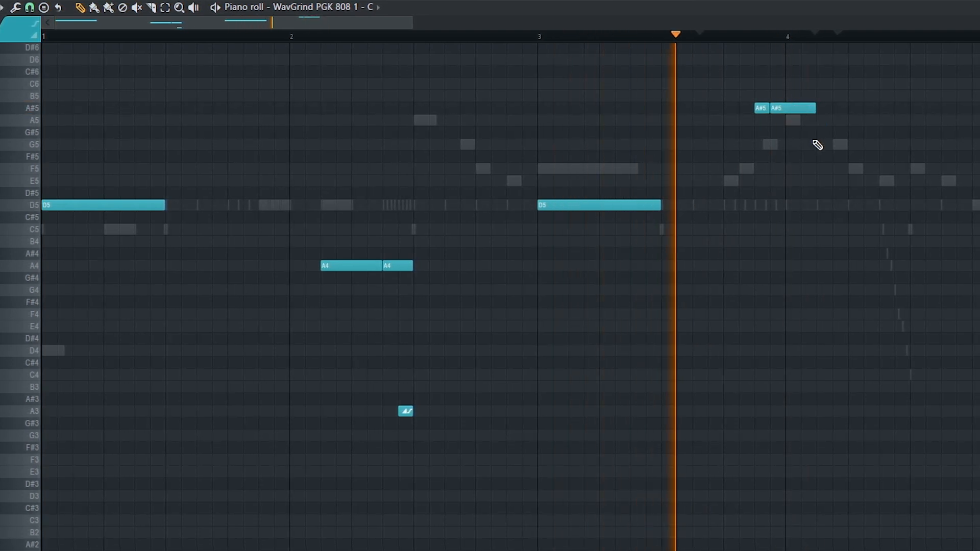
Place three consecutive half-beat A4 notes starting half a beat into bar 4.
key(space)
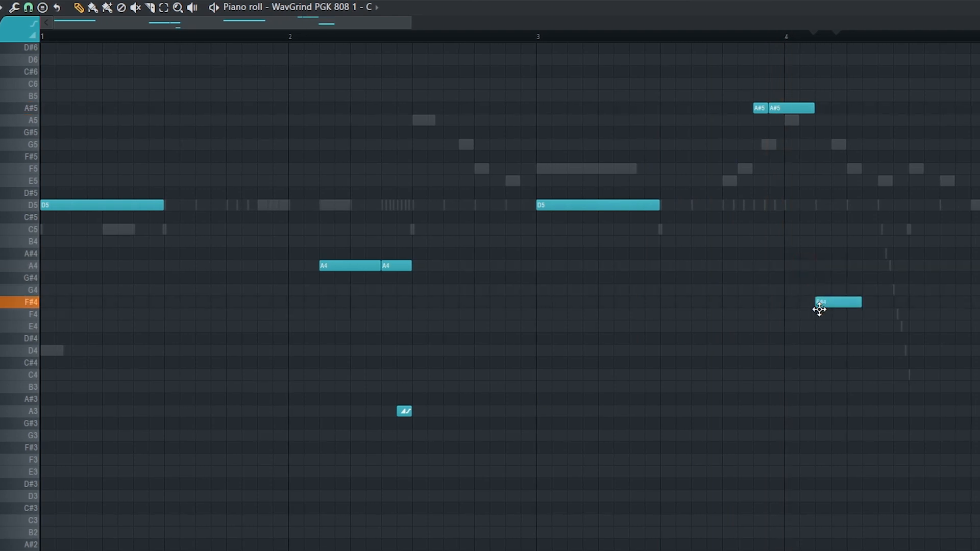
key(space)
drag(828, 258, 847, 280)
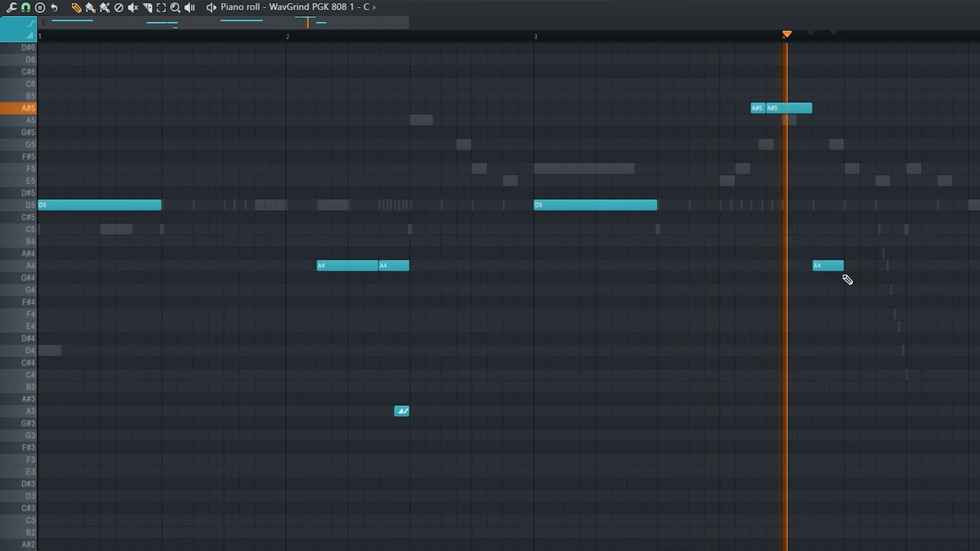
key(space)
click(851, 267)
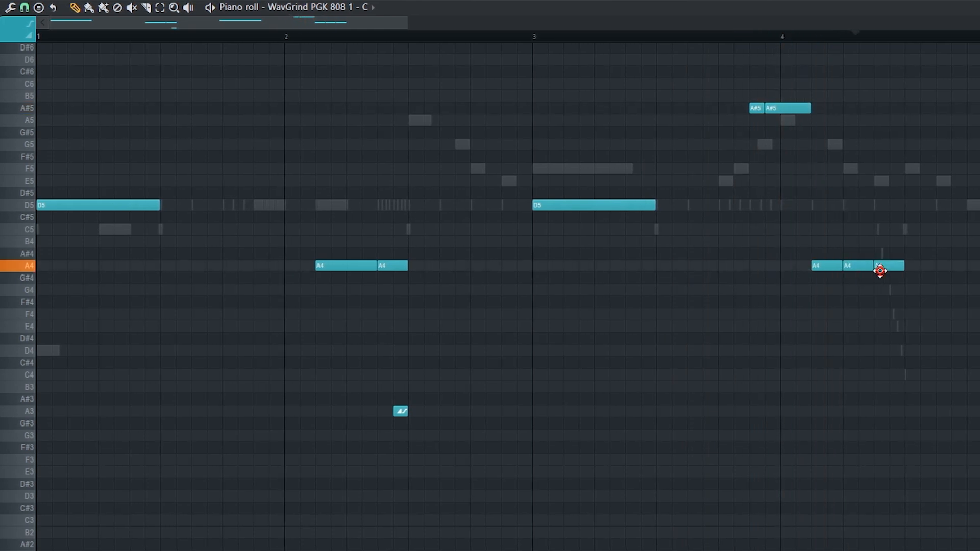
Lengthen the third A4 in bar 4 to one beat and continue with A4 notes to the end of the bar.
key(space)
drag(902, 267, 934, 269)
click(939, 266)
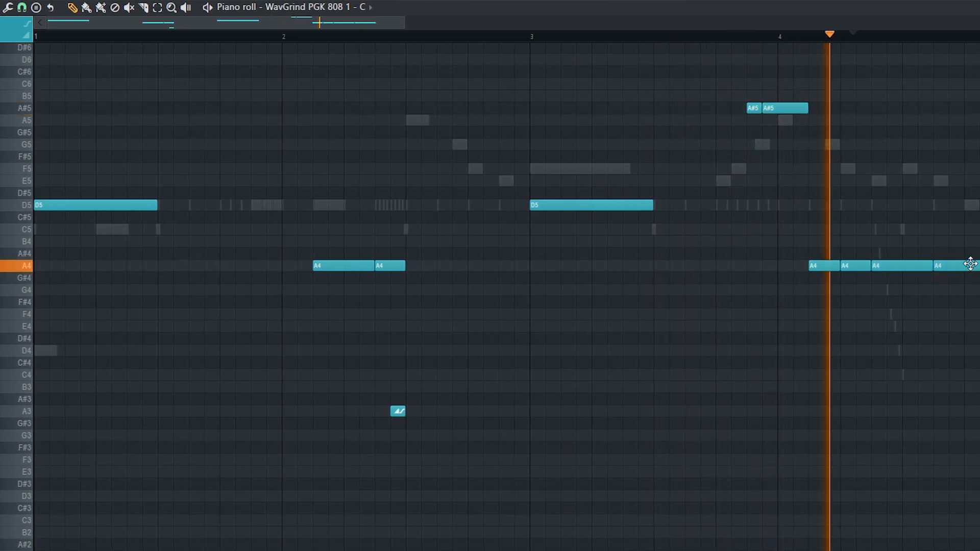
key(space)
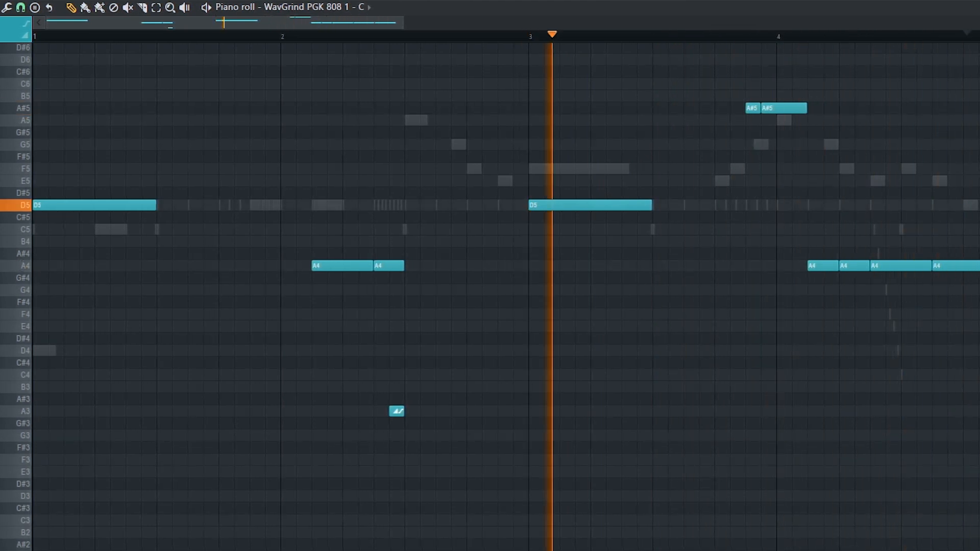
Copy the whole four-bar 808 bassline to bars 5 to 8.
scroll(973, 280, down, 2)
scroll(913, 280, down, 1)
drag(834, 365, 32, 108)
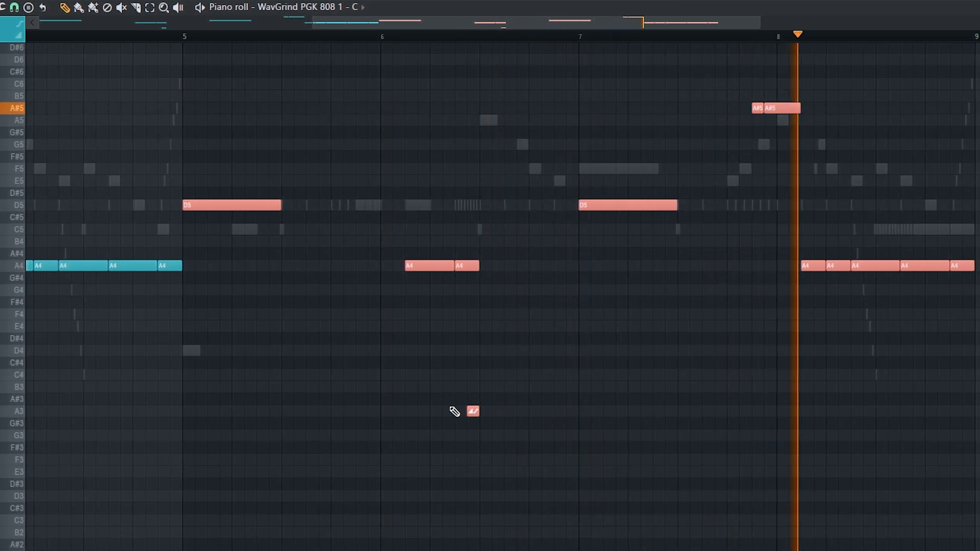
key(space)
Raise the second and fourth A4 notes of bar 8 by an octave to A5.
click(838, 266)
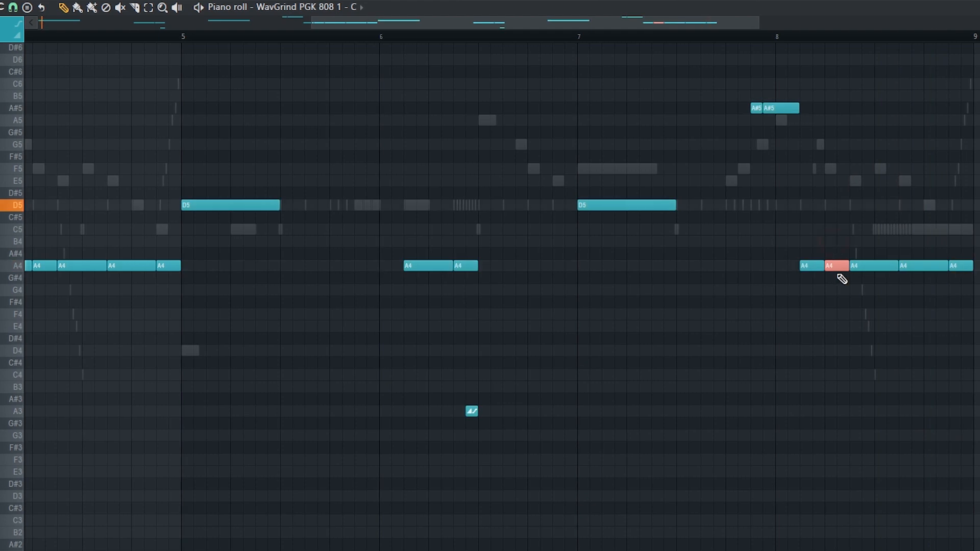
click(761, 37)
key(space)
key(space)
key(space)
drag(909, 236, 909, 283)
key(ctrl+Up)
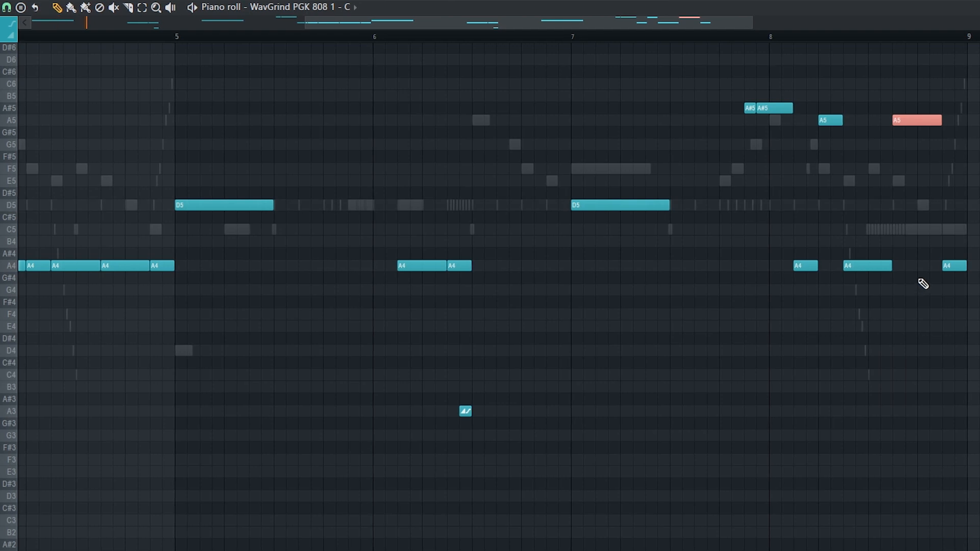
Add an A4 slide note at 8:13:00 beneath bar 8's second A5 and move it about a quarter beat earlier.
double_click(935, 267)
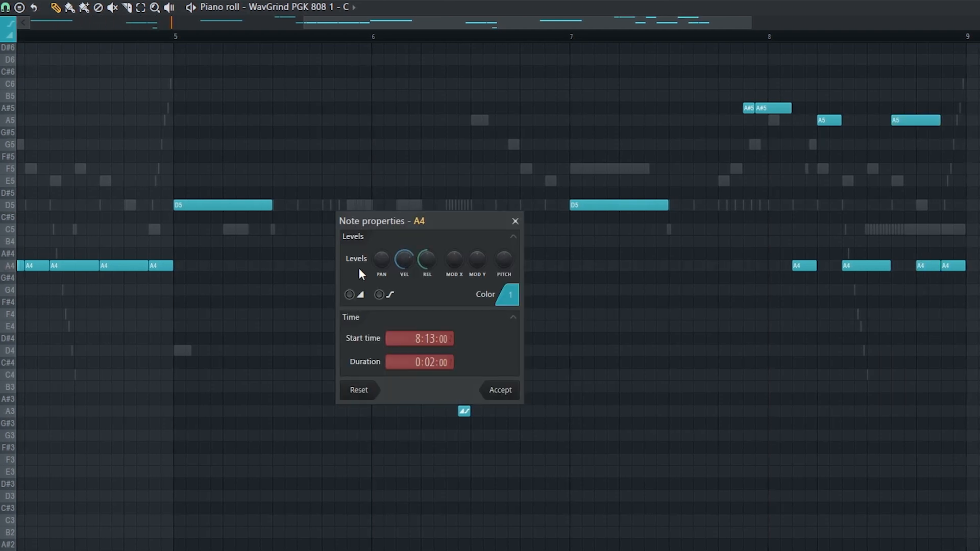
click(500, 390)
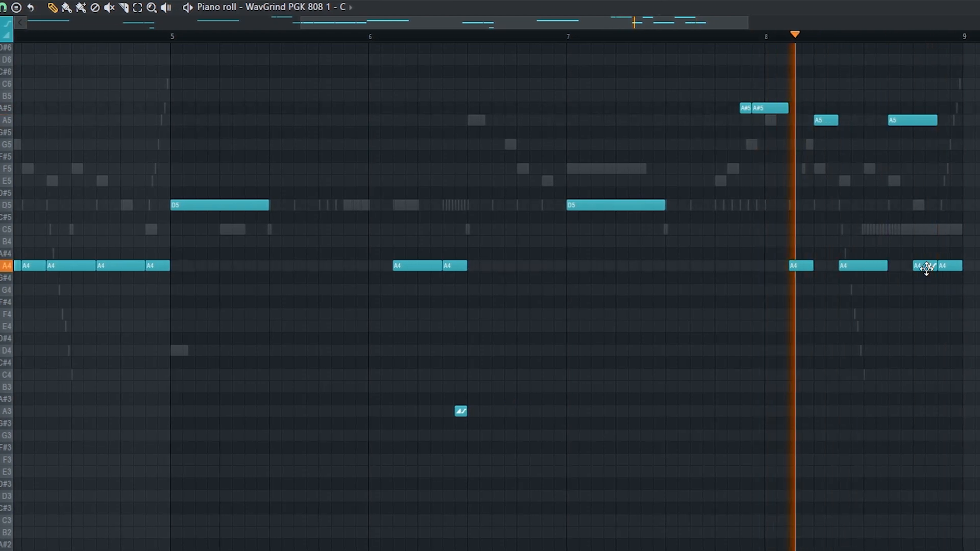
drag(928, 269, 918, 269)
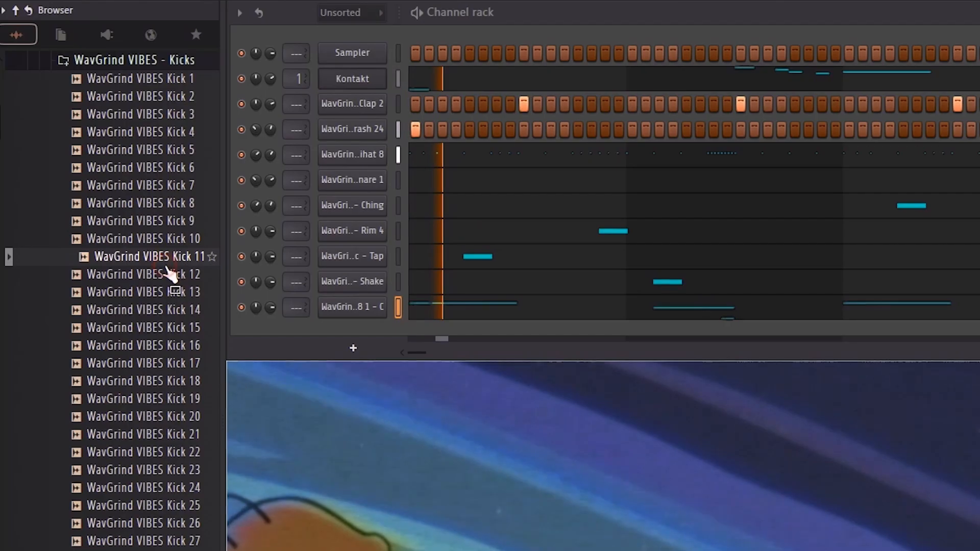
Browse the VIBES kick samples and add WavGrind VIBES Kick 8 as a new channel below the 808.
key(Up)
key(Up)
key(Up)
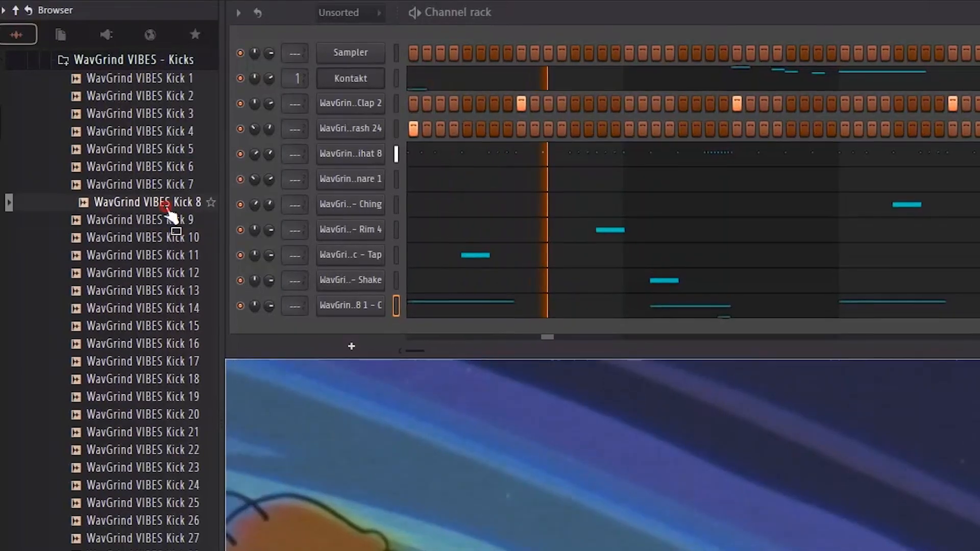
drag(167, 203, 390, 306)
click(391, 326)
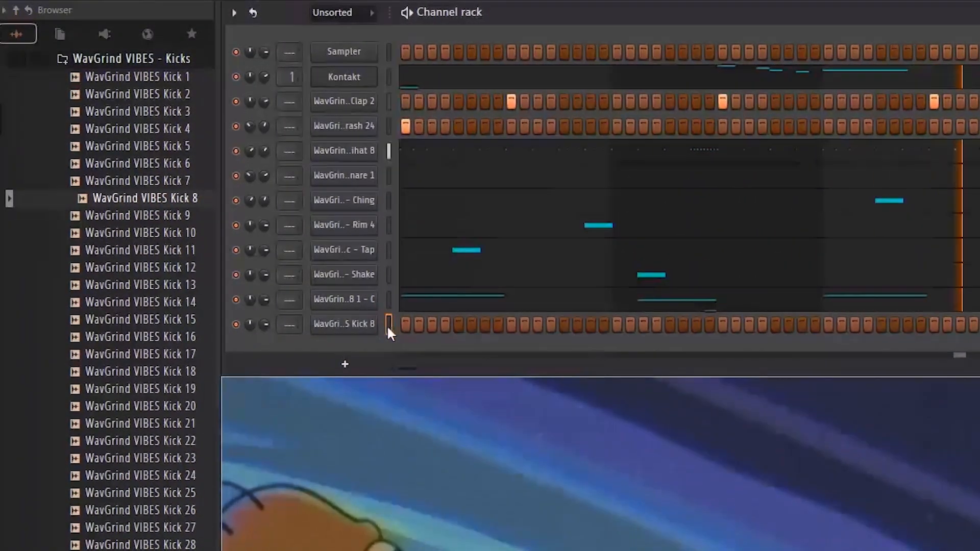
Put the 808's note pattern without its slide notes into Kick 8's piano roll and flatten every note onto C5.
right_click(390, 324)
click(408, 320)
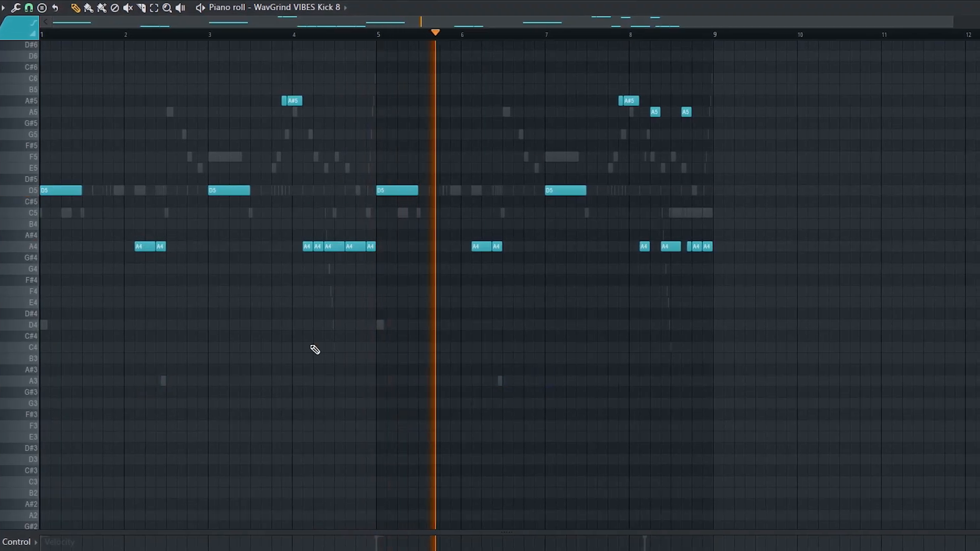
scroll(605, 268, up, 3)
scroll(692, 333, up, 3)
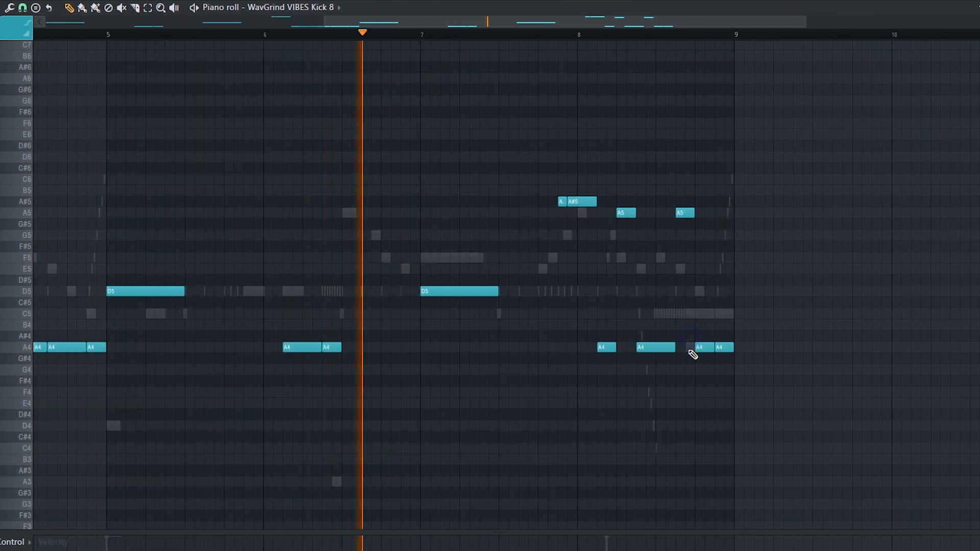
key(alt+k)
key(Return)
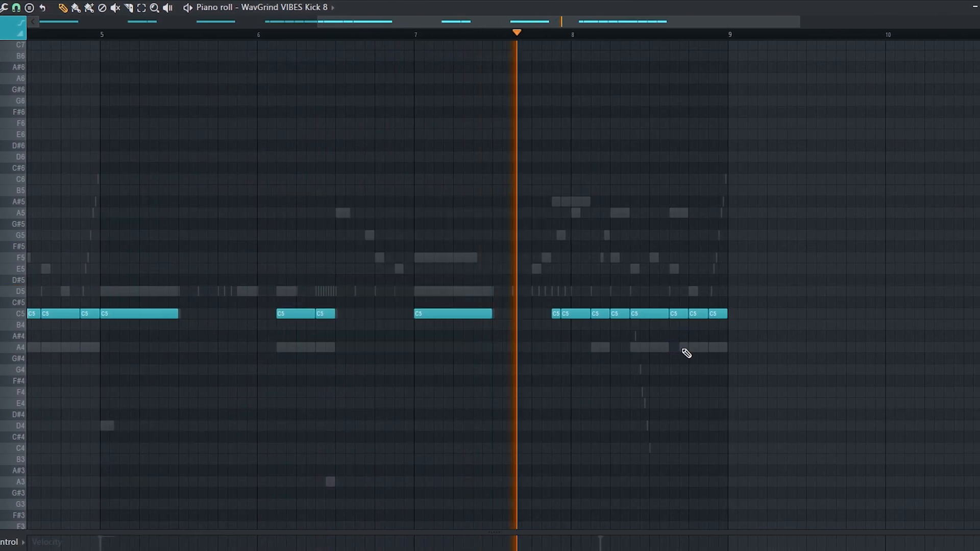
Select all the kick notes and transpose them down two semitones.
key(ctrl+a)
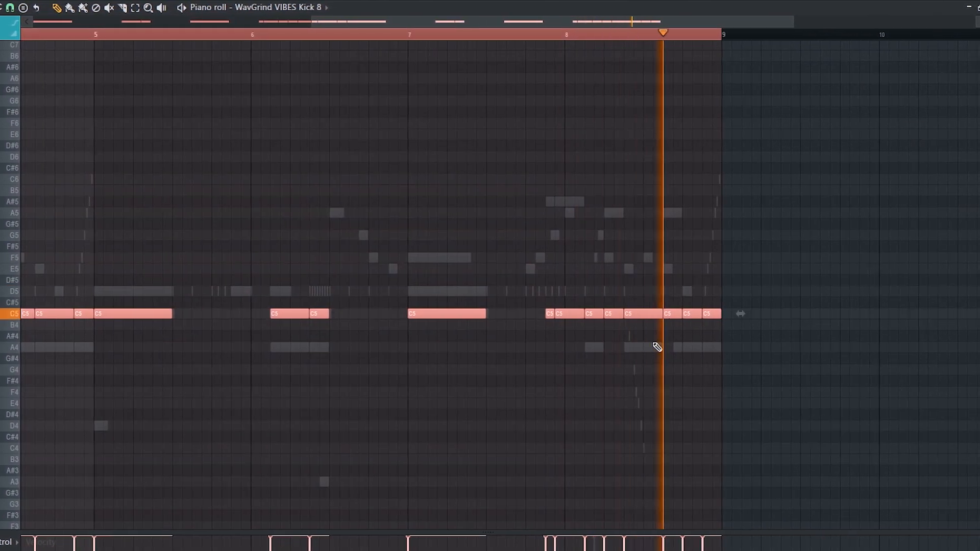
key(shift+Down)
key(shift+Down)
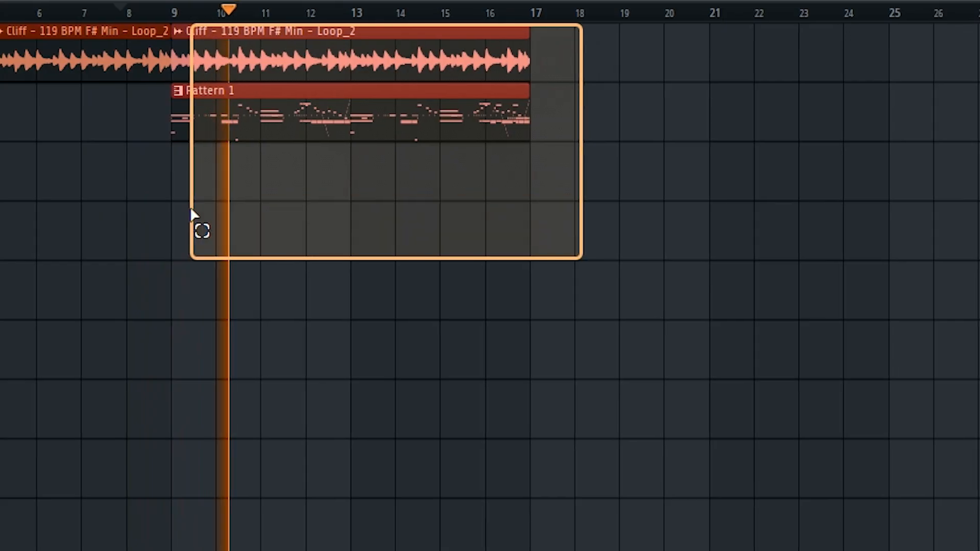